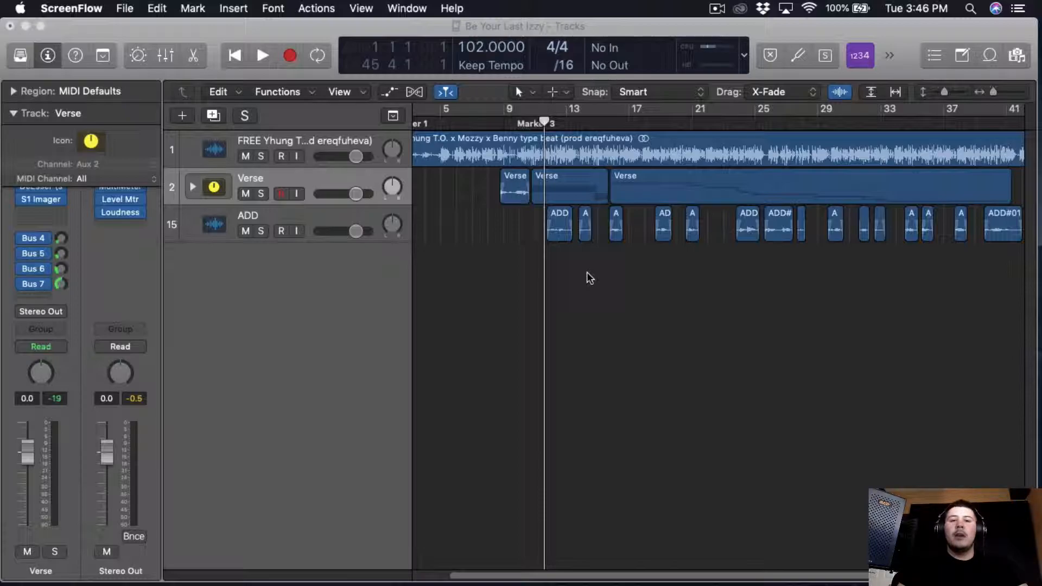
Step: Play the full song from about bar 7 into the verse, and stop playback
{"action": "scroll", "coordinate": [590, 278], "scroll_direction": "left", "scroll_amount": 3}
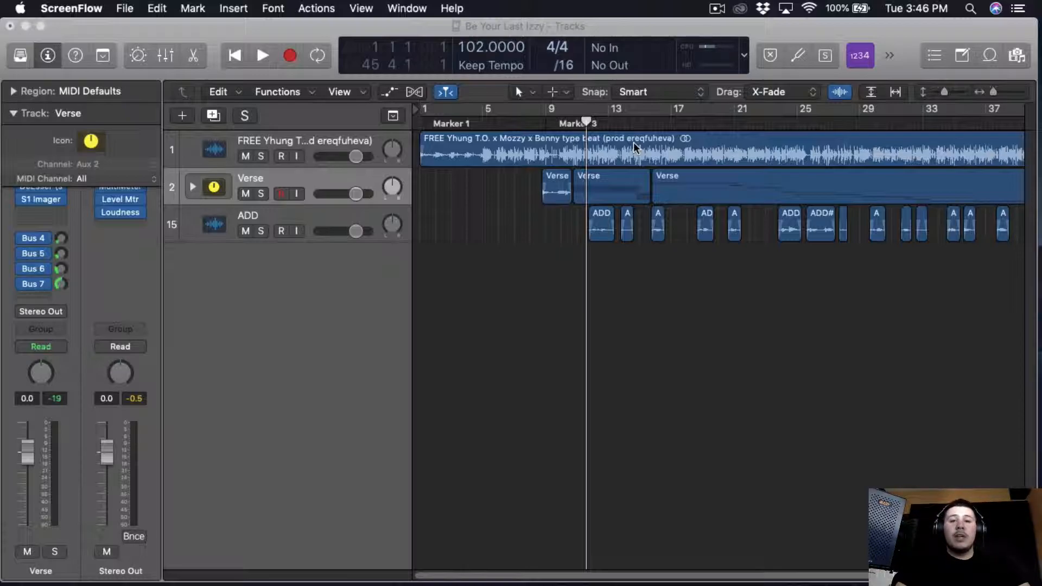
{"action": "scroll", "coordinate": [503, 126], "scroll_direction": "right", "scroll_amount": 2}
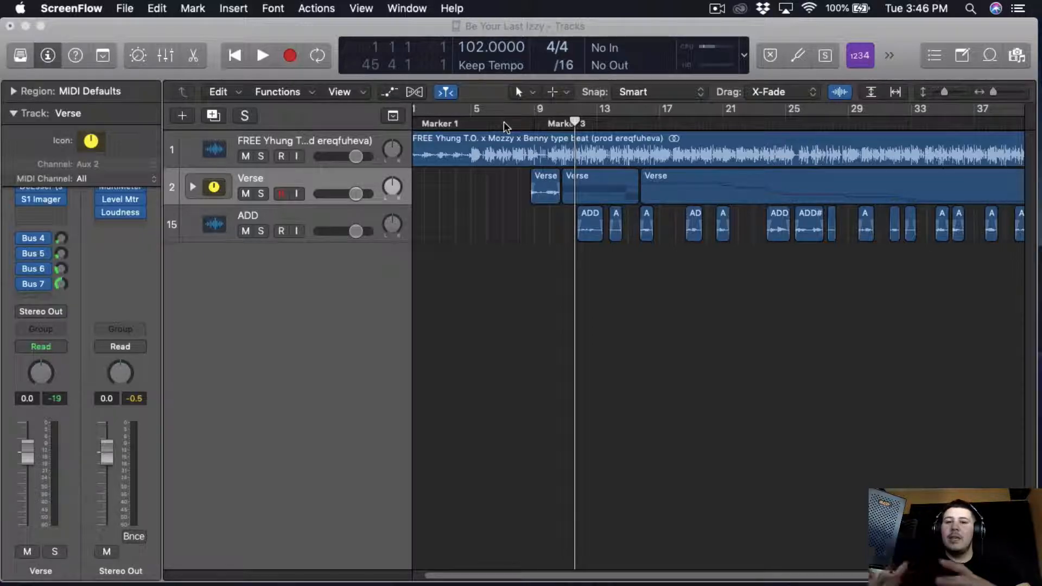
{"action": "left_click", "coordinate": [504, 123]}
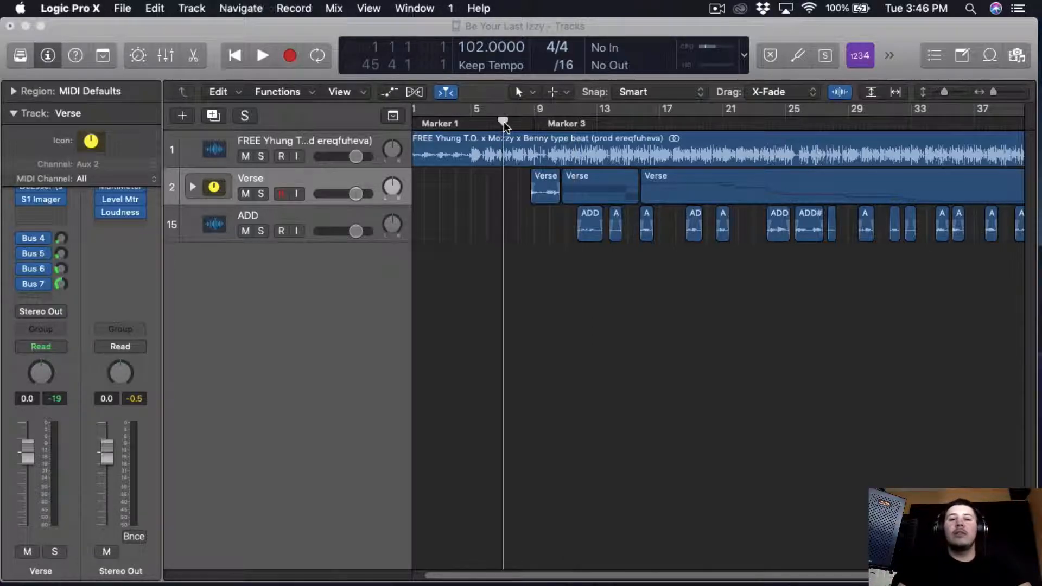
{"action": "key", "text": "space"}
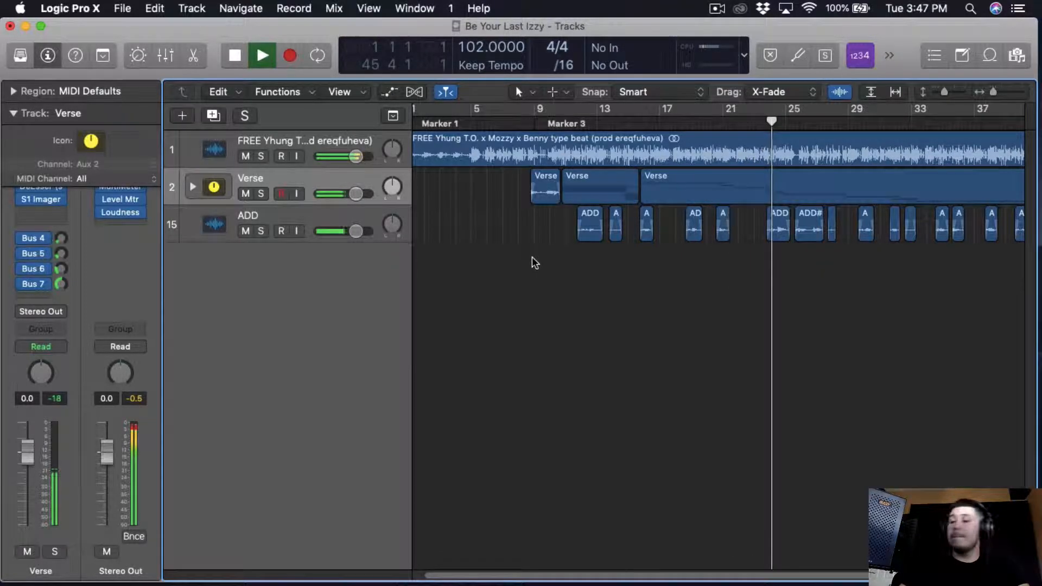
{"action": "key", "text": "space"}
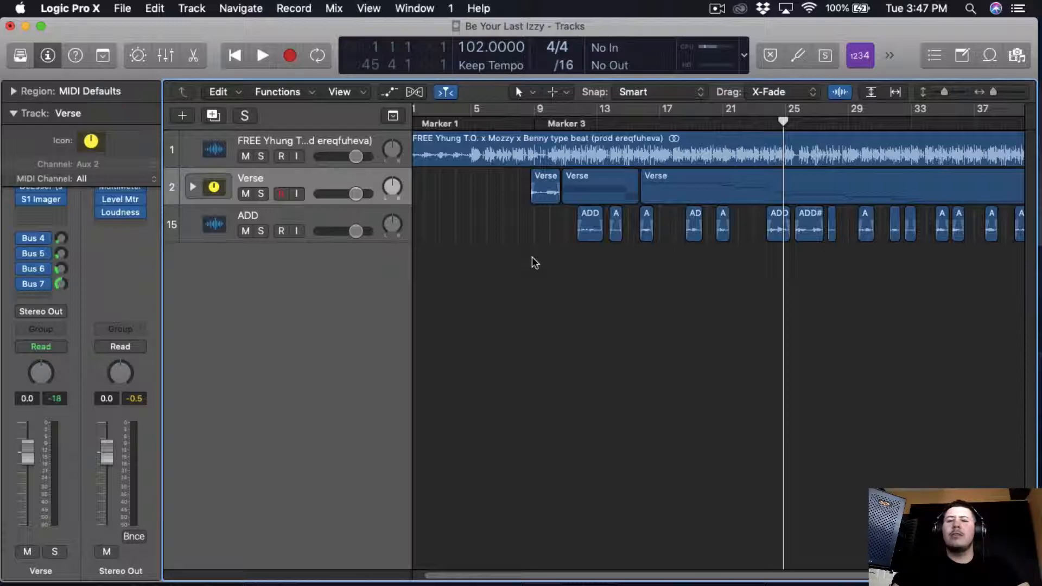
Step: Show the mixer enlarged below the tracks and turn on the cycle range from 8 4 1 1 to bar 28
{"action": "left_click", "coordinate": [165, 55]}
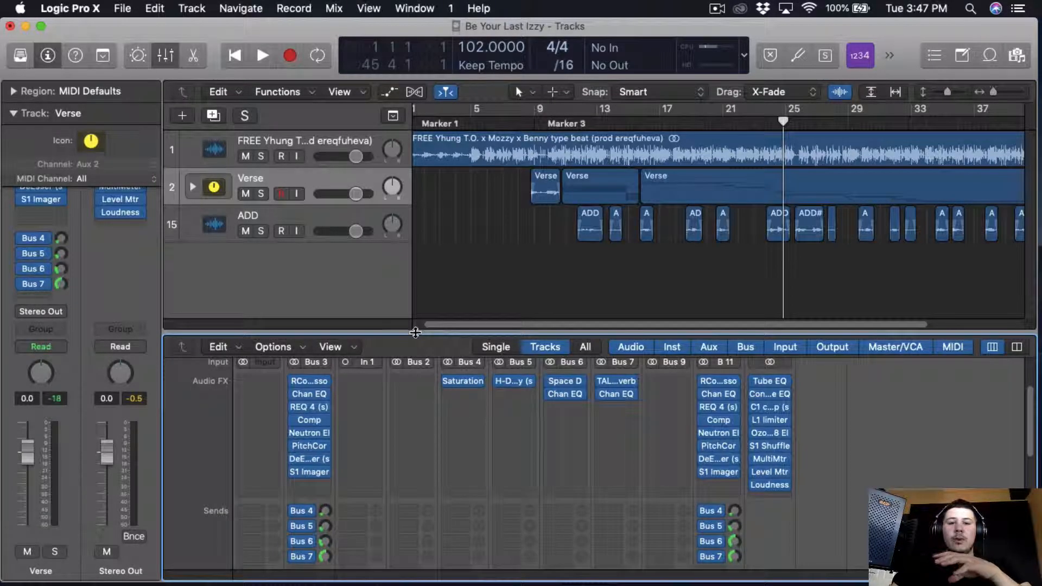
{"action": "left_click_drag", "start_coordinate": [415, 332], "coordinate": [416, 152]}
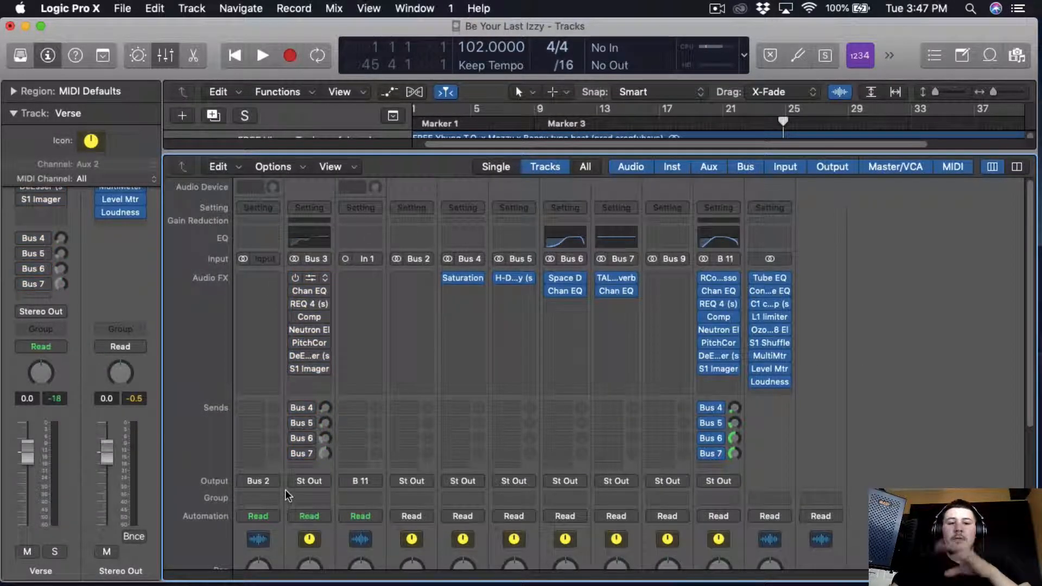
{"action": "mouse_move", "coordinate": [537, 109]}
{"action": "left_mouse_down"}
{"action": "mouse_move", "coordinate": [838, 109]}
{"action": "mouse_move", "coordinate": [534, 106]}
{"action": "left_mouse_up"}
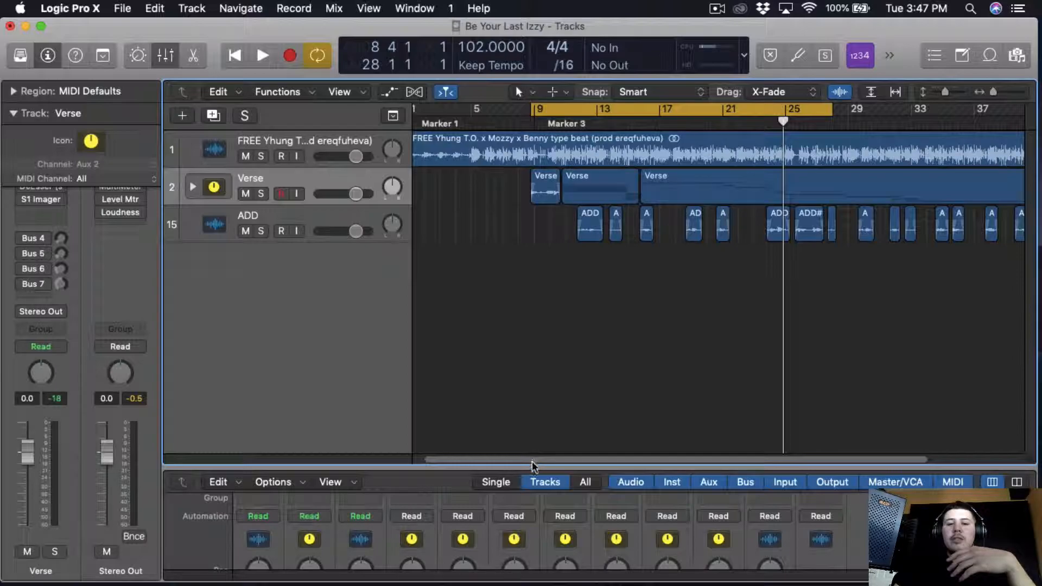
{"action": "scroll", "coordinate": [532, 422], "scroll_direction": "right", "scroll_amount": 1}
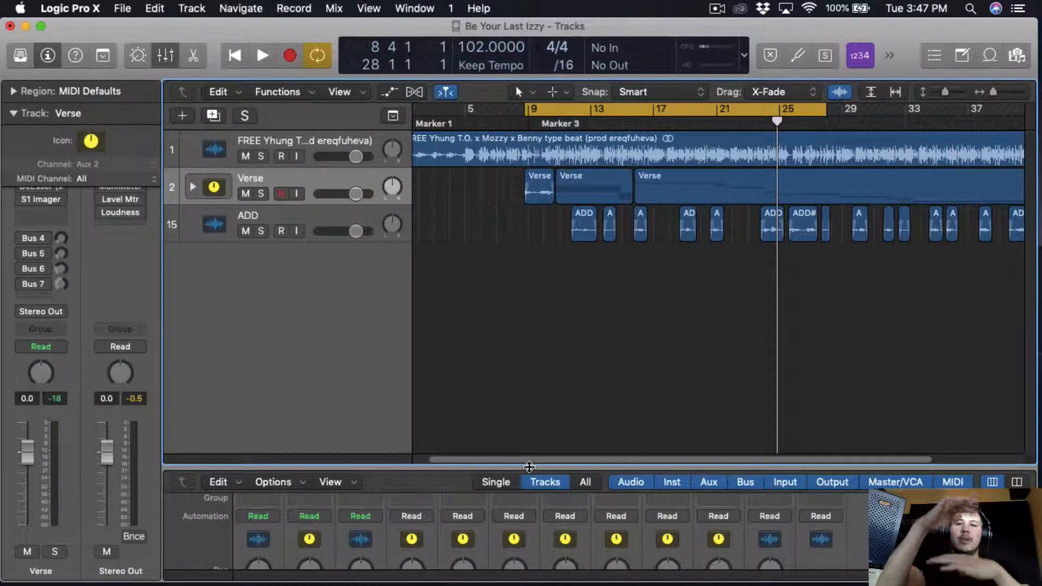
{"action": "left_click_drag", "start_coordinate": [529, 467], "coordinate": [522, 217]}
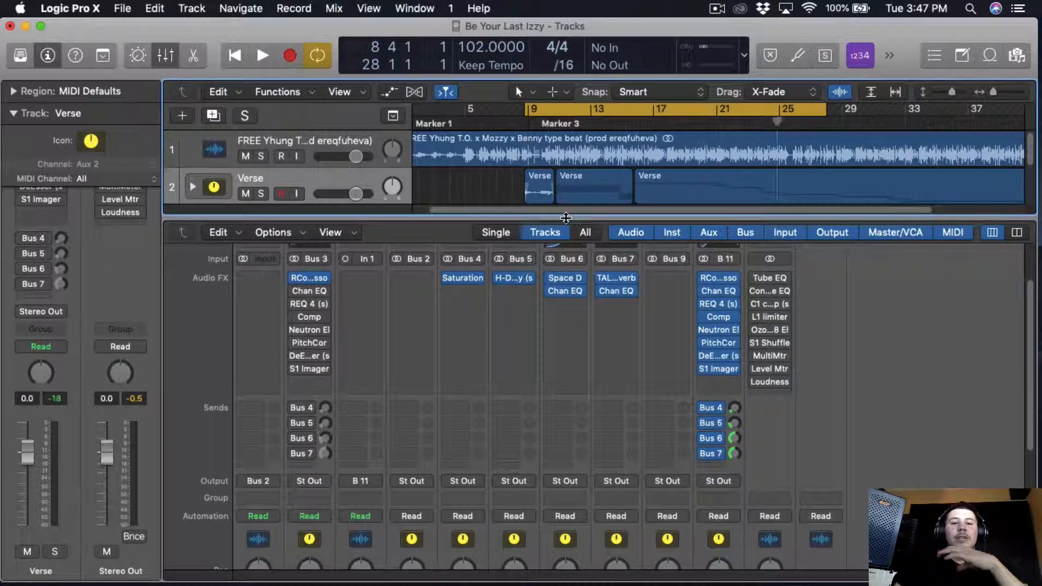
Step: Open the RCompressor on the Verse channel and solo that channel
{"action": "left_click", "coordinate": [309, 277]}
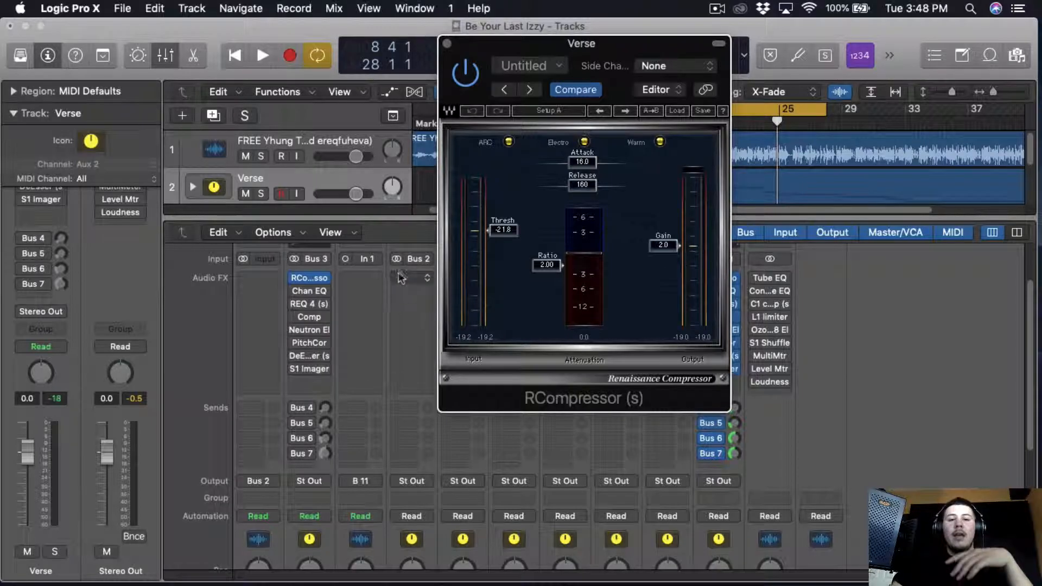
{"action": "scroll", "coordinate": [326, 488], "scroll_direction": "down", "scroll_amount": 5}
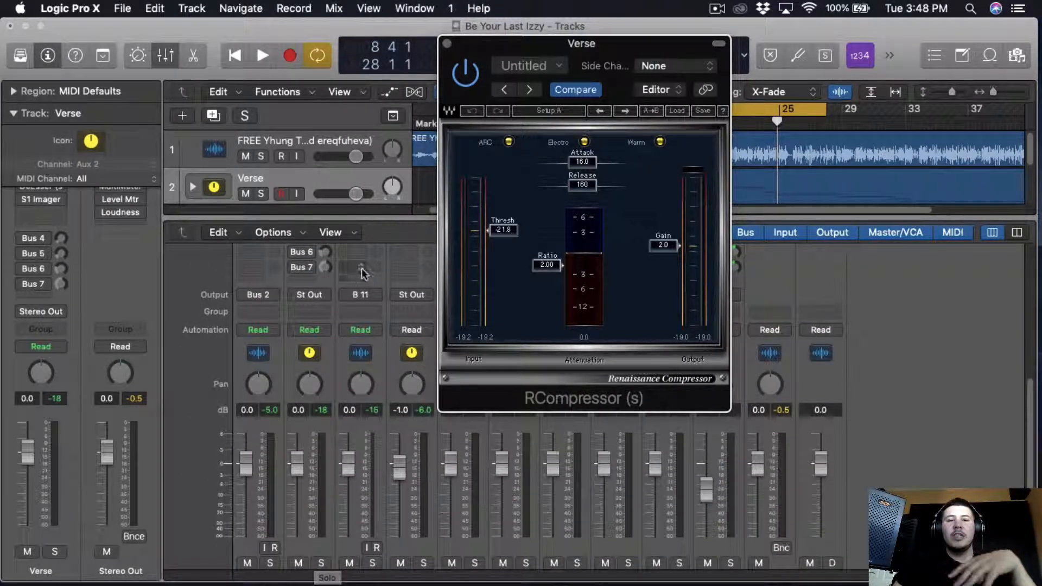
{"action": "scroll", "coordinate": [361, 268], "scroll_direction": "down", "scroll_amount": 2}
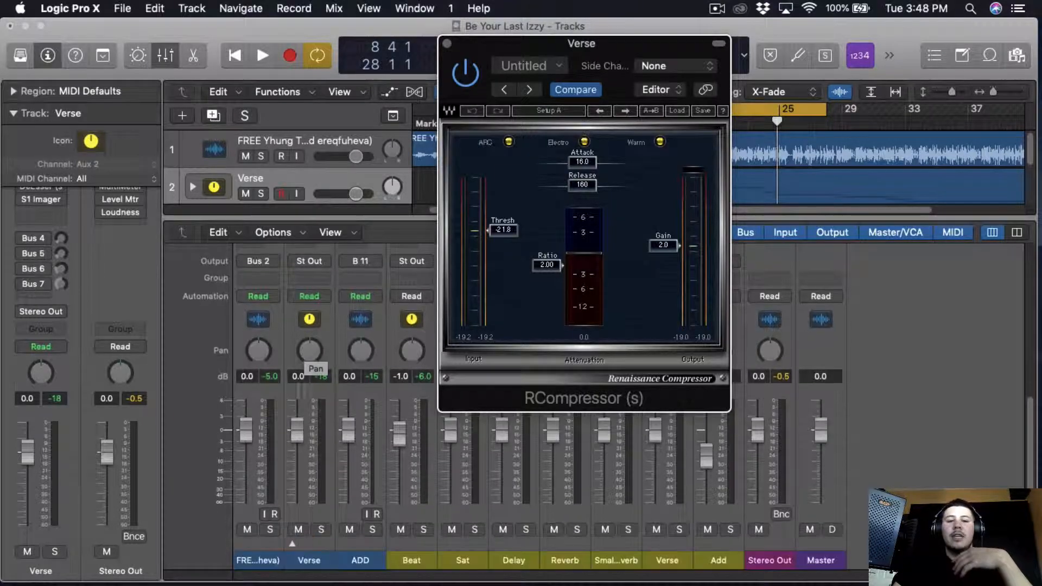
{"action": "left_click", "coordinate": [322, 530]}
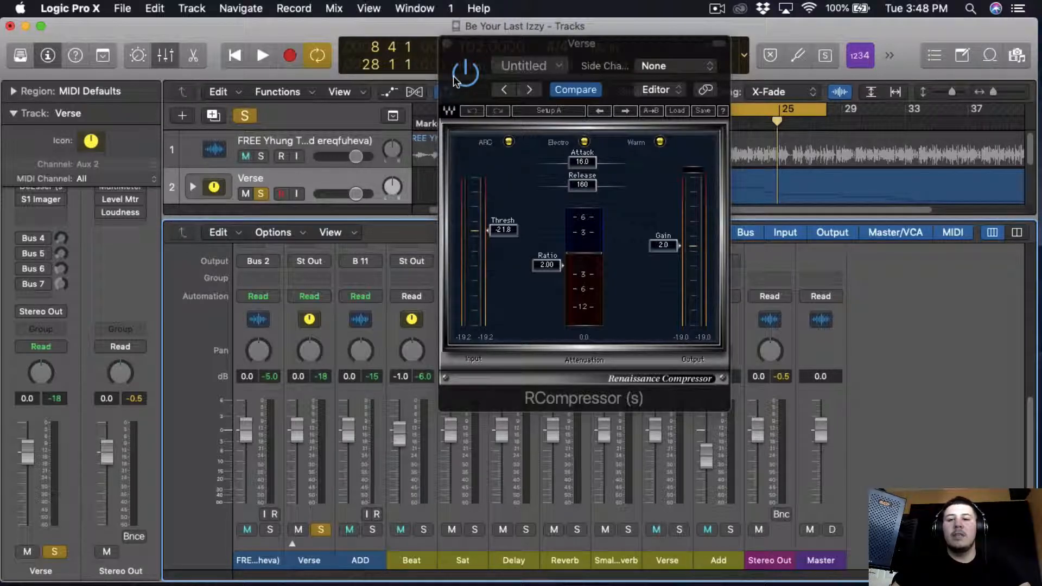
Step: Play the soloed Verse and compare it with the RCompressor bypassed and active, then stop playback and close the compressor
{"action": "key", "text": "space"}
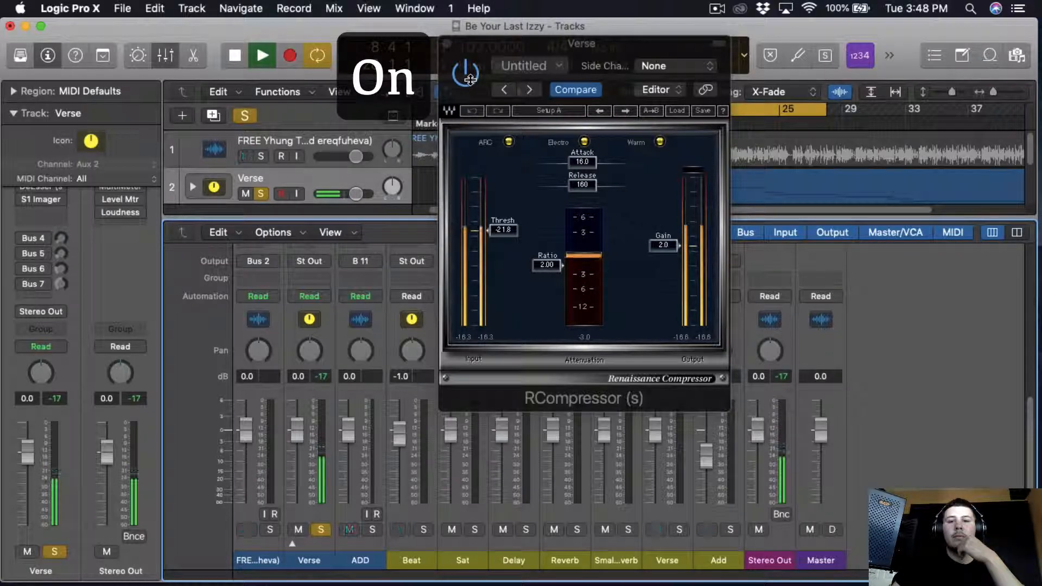
{"action": "left_click", "coordinate": [470, 79]}
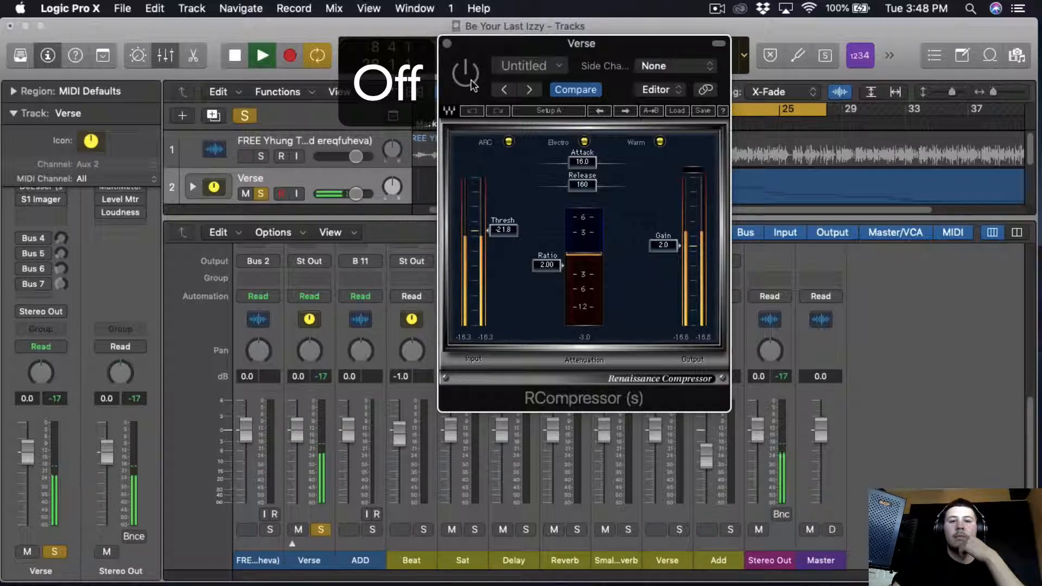
{"action": "left_click", "coordinate": [470, 80]}
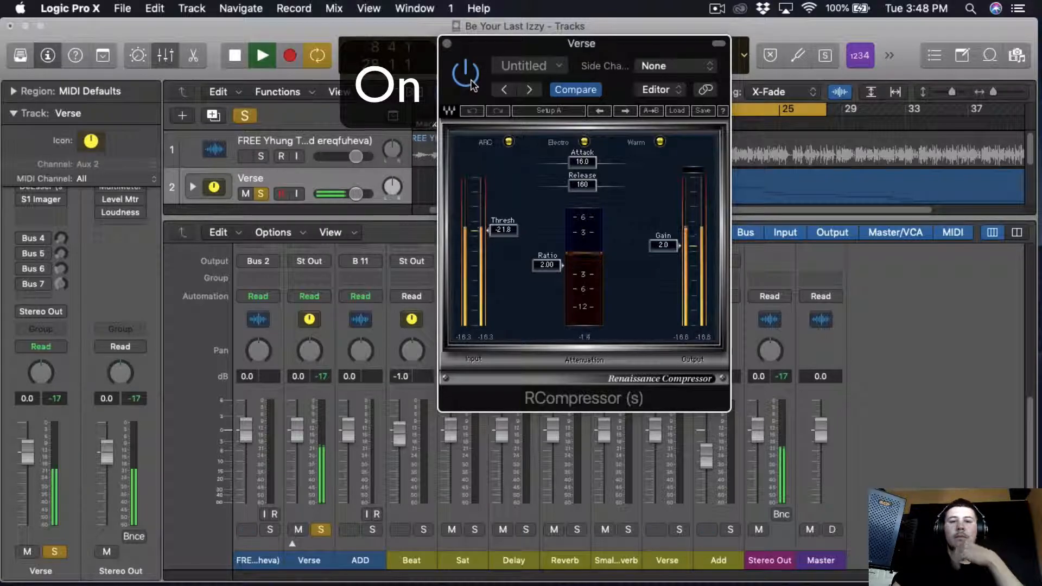
{"action": "key", "text": "space"}
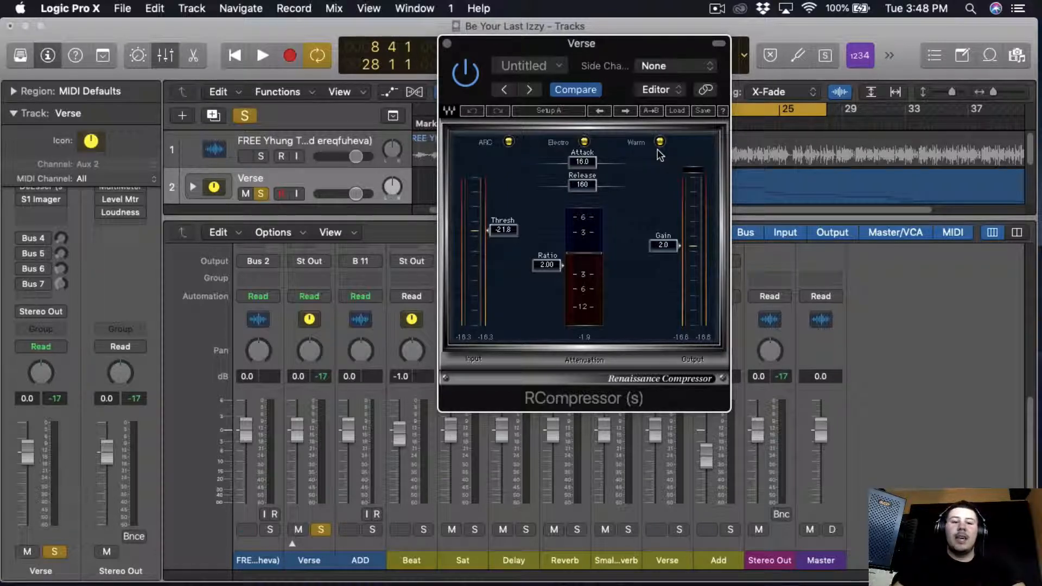
{"action": "scroll", "coordinate": [360, 334], "scroll_direction": "up", "scroll_amount": 5}
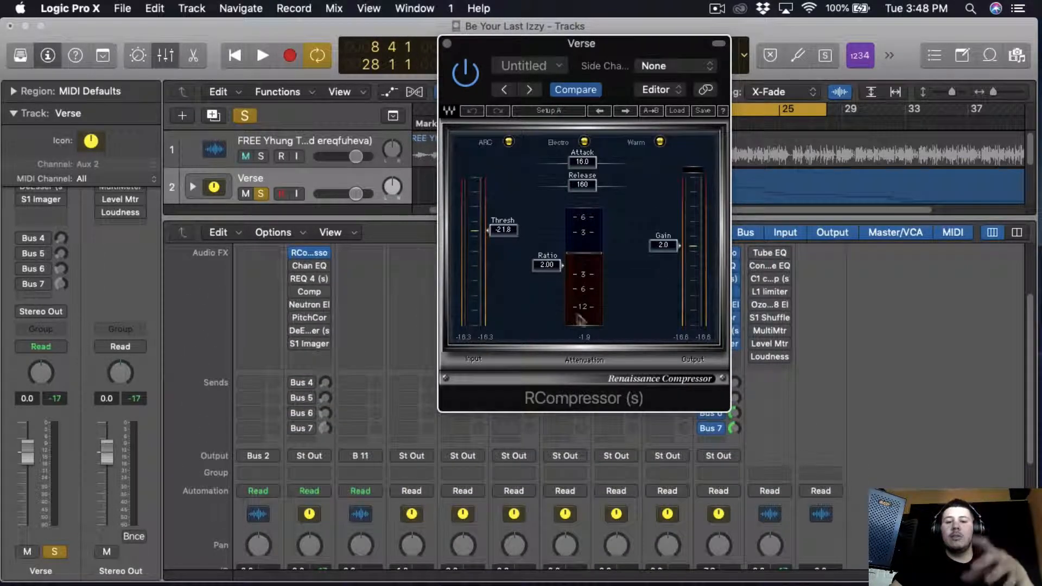
{"action": "left_click", "coordinate": [451, 44]}
Step: Enable the Channel EQ on the Verse channel and open its window below the transport display
{"action": "scroll", "coordinate": [360, 291], "scroll_direction": "up", "scroll_amount": 2}
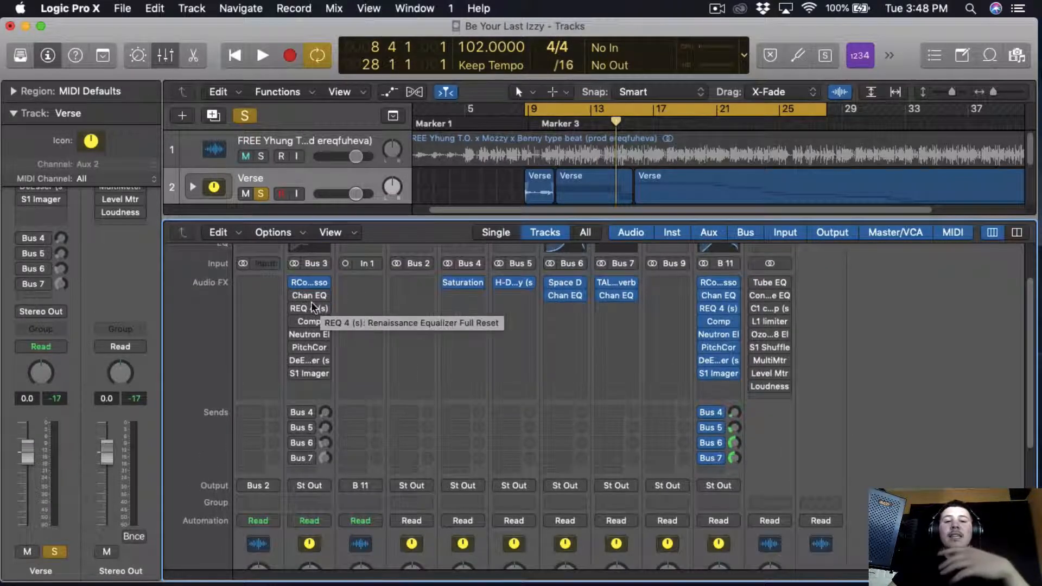
{"action": "left_click", "coordinate": [294, 296]}
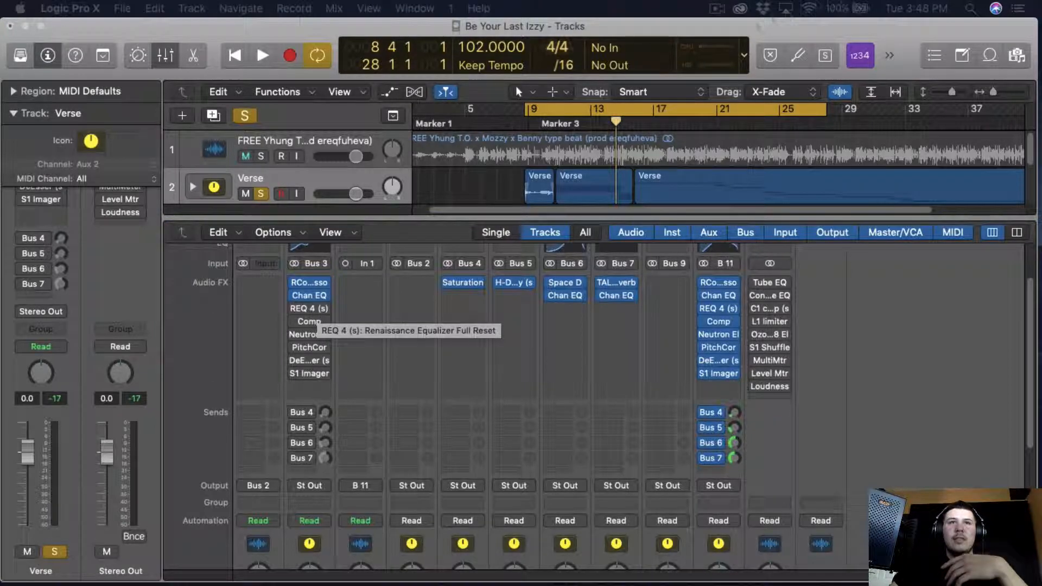
{"action": "left_click", "coordinate": [307, 296]}
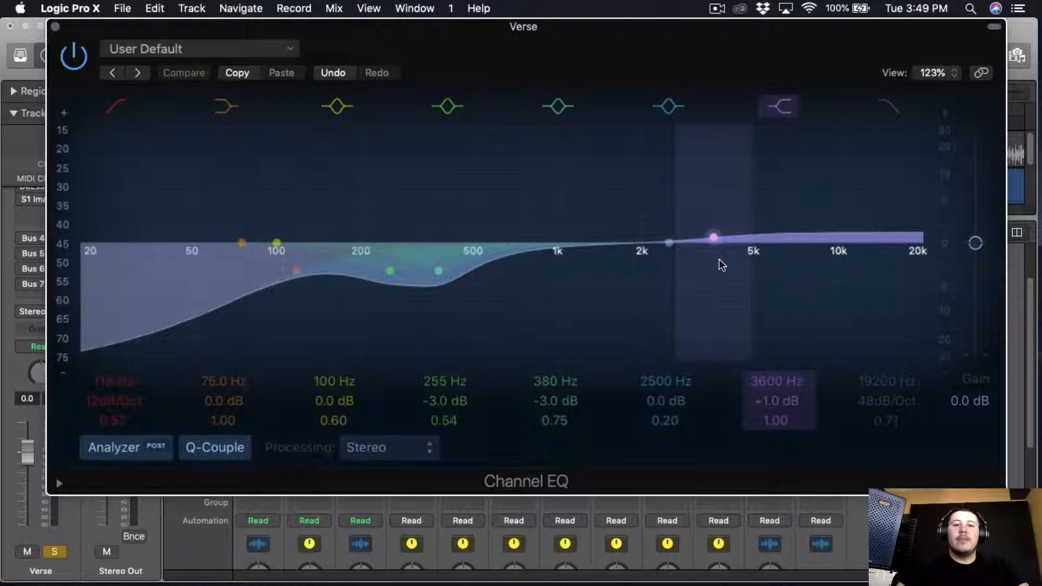
{"action": "left_click_drag", "start_coordinate": [612, 31], "coordinate": [617, 81]}
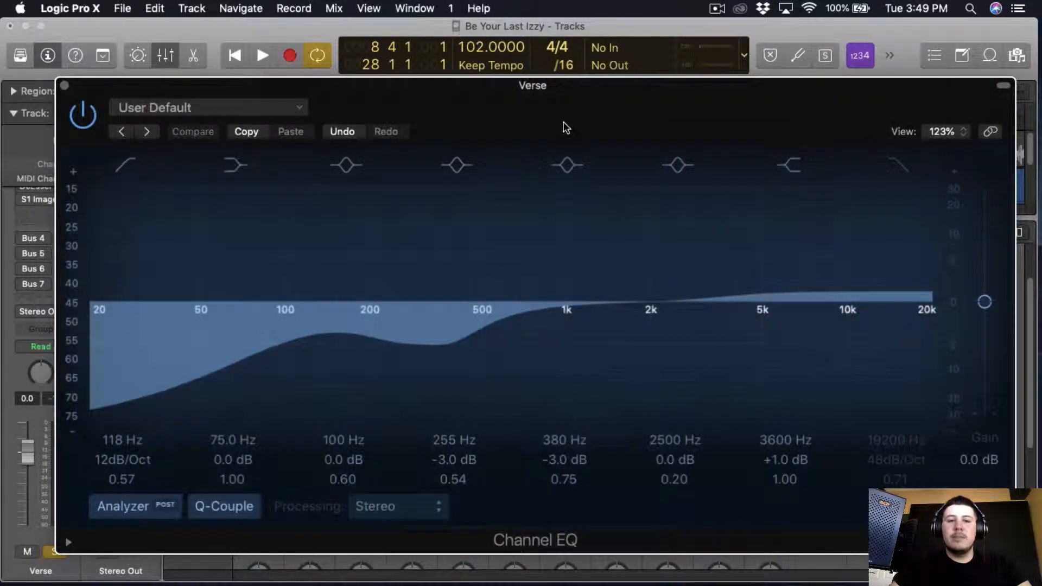
Step: Play the Verse and compare it with the Channel EQ bypassed and active, then stop playback and close the equalizer
{"action": "key", "text": "space"}
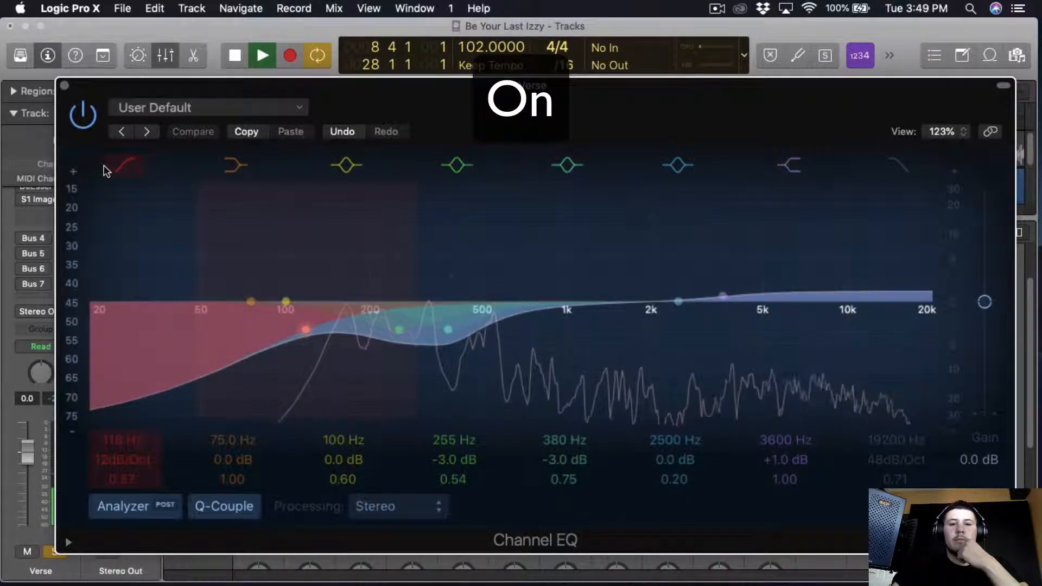
{"action": "left_click", "coordinate": [81, 118]}
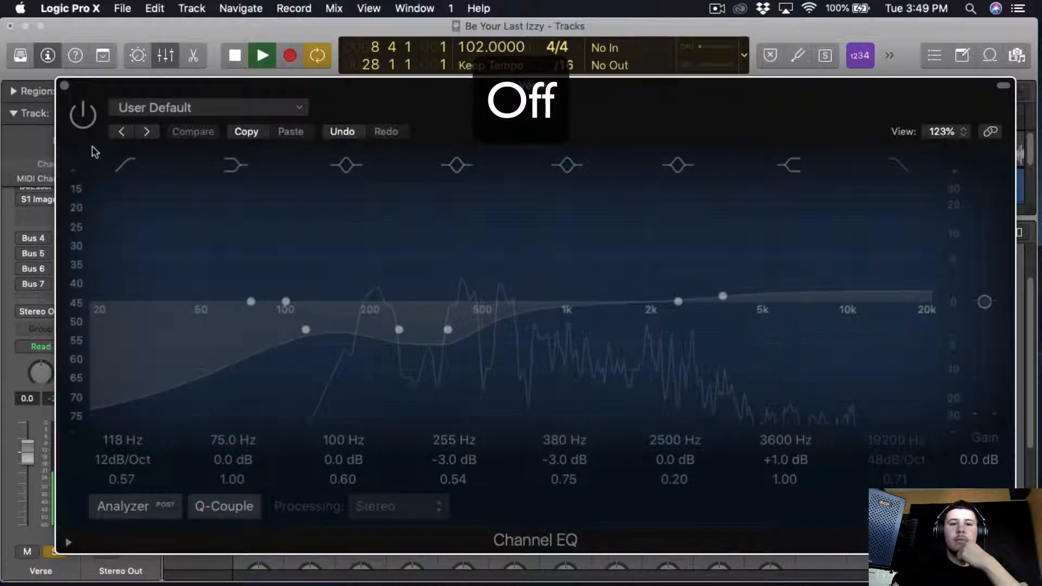
{"action": "left_click", "coordinate": [82, 117]}
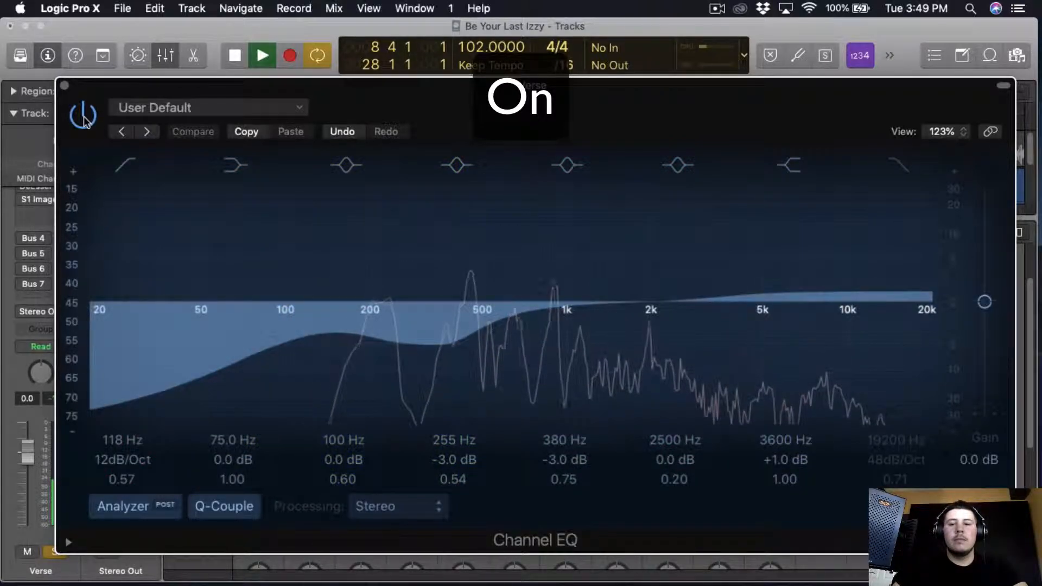
{"action": "key", "text": "space"}
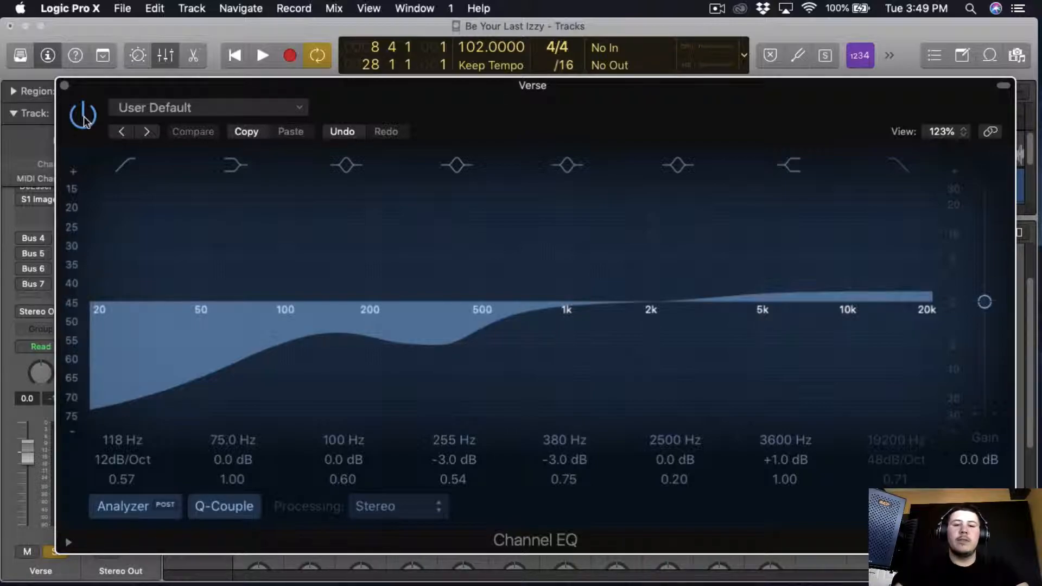
{"action": "left_click", "coordinate": [64, 85]}
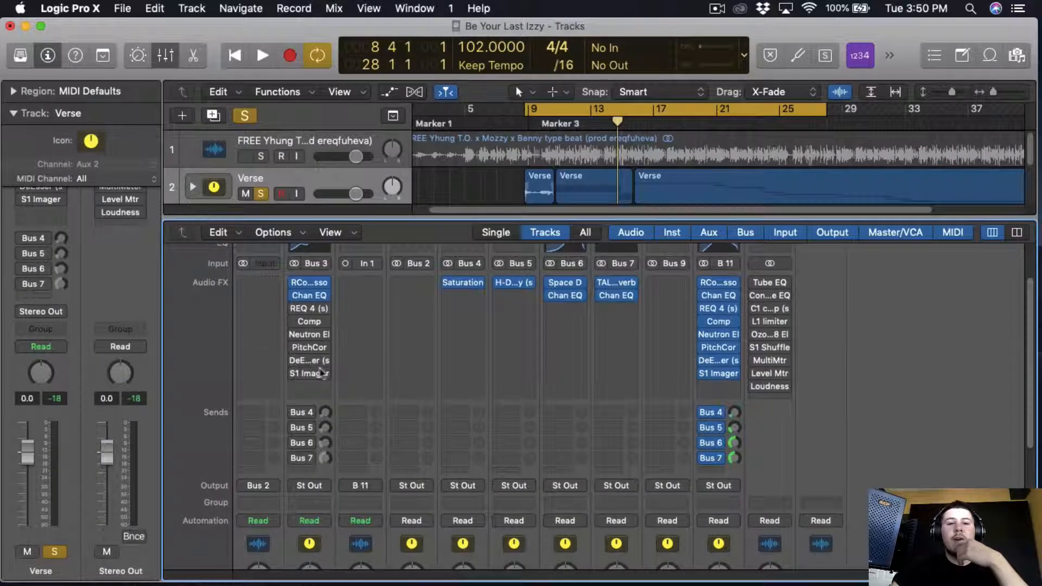
Step: Enable and open the REQ 4 equalizer on the Verse channel, and briefly review the Channel EQ curve again
{"action": "left_click", "coordinate": [311, 307]}
{"action": "left_click_drag", "start_coordinate": [672, 125], "coordinate": [699, 137]}
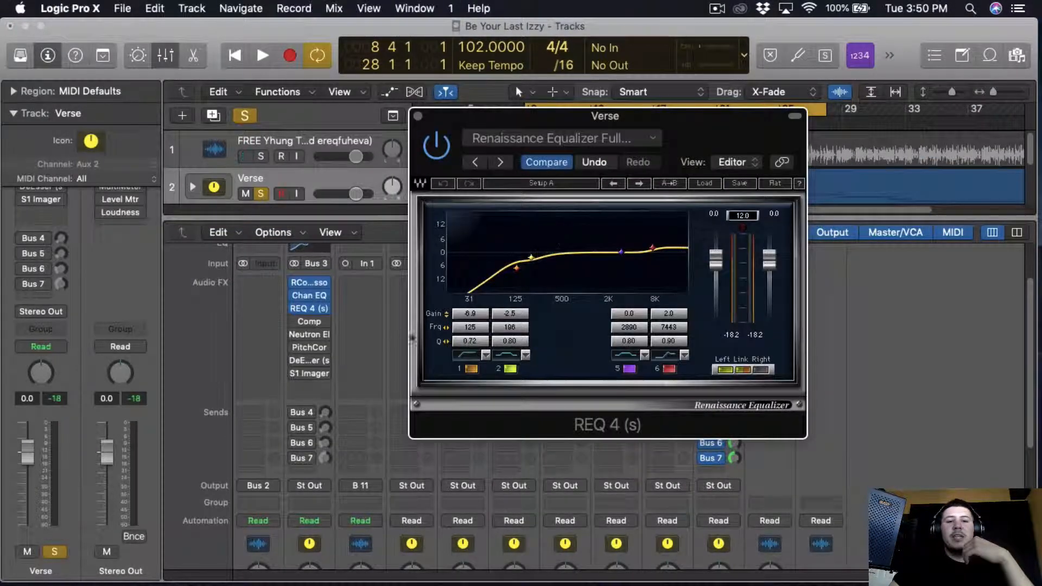
{"action": "left_click", "coordinate": [314, 297]}
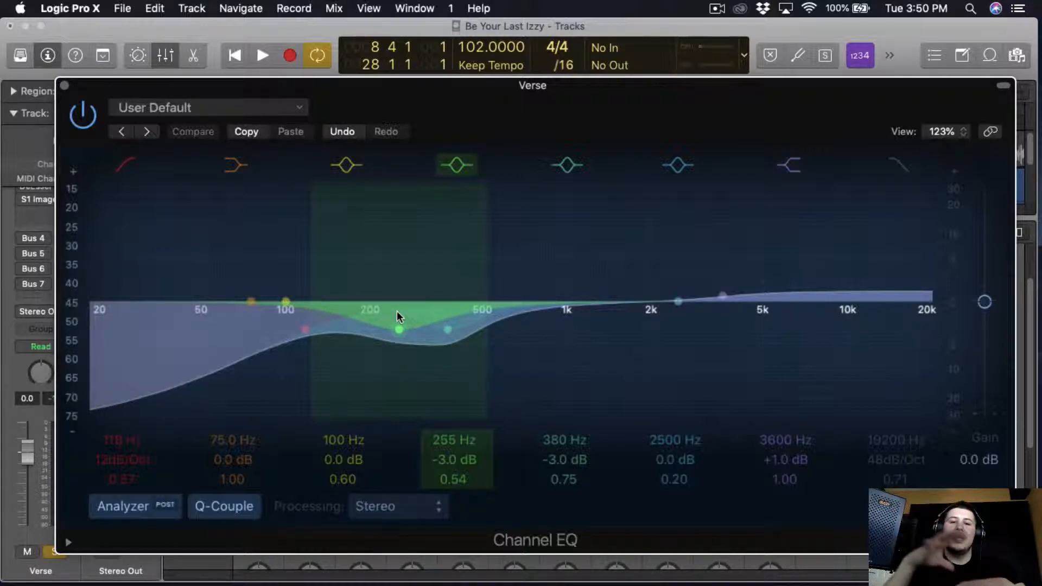
{"action": "left_click", "coordinate": [65, 85]}
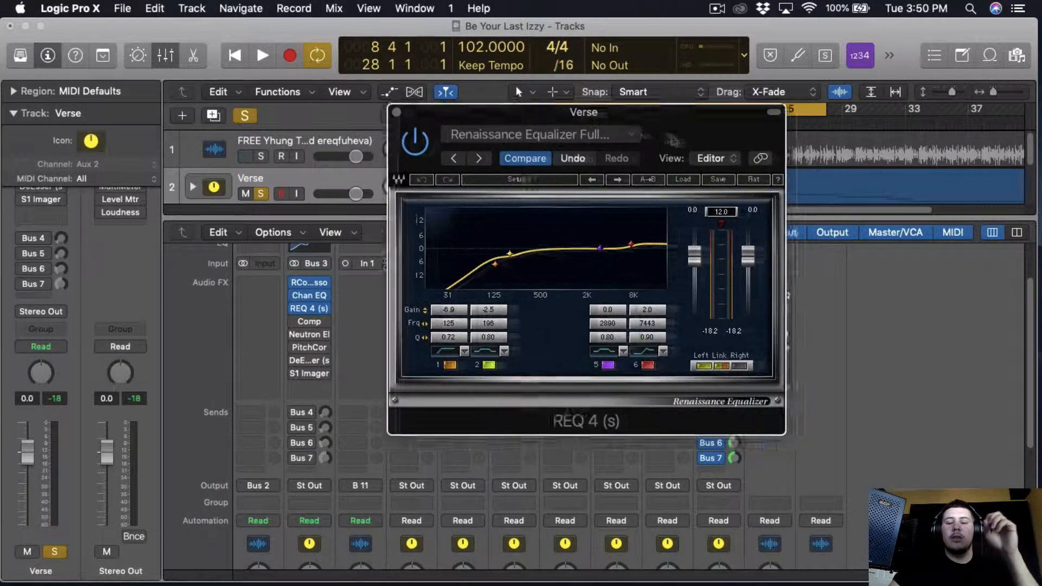
Step: Review the REQ 4 bands on the Verse and compare the vocal with the equalizer bypassed and active during playback
{"action": "left_click_drag", "start_coordinate": [512, 144], "coordinate": [552, 120]}
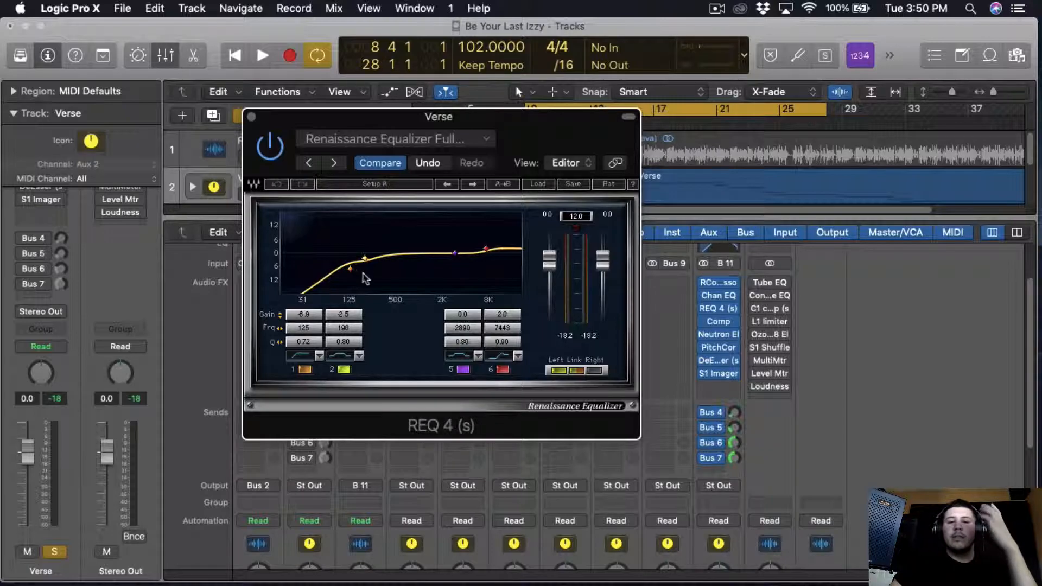
{"action": "left_click_drag", "start_coordinate": [502, 195], "coordinate": [521, 188]}
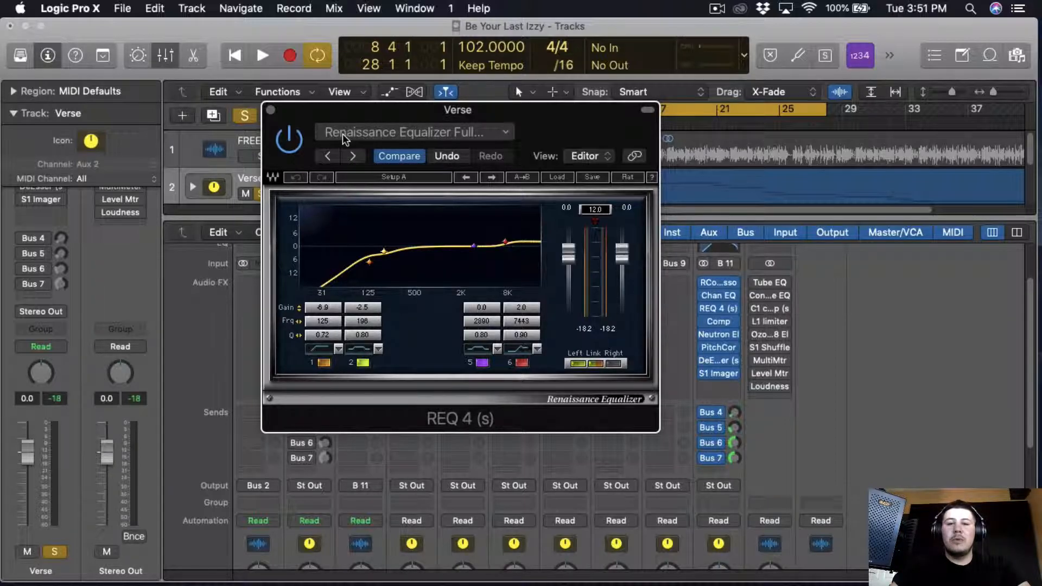
{"action": "mouse_move", "coordinate": [297, 114]}
{"action": "left_mouse_down"}
{"action": "mouse_move", "coordinate": [309, 169]}
{"action": "mouse_move", "coordinate": [304, 153]}
{"action": "mouse_move", "coordinate": [318, 141]}
{"action": "left_mouse_up"}
{"action": "key", "text": "space"}
{"action": "left_click", "coordinate": [319, 172]}
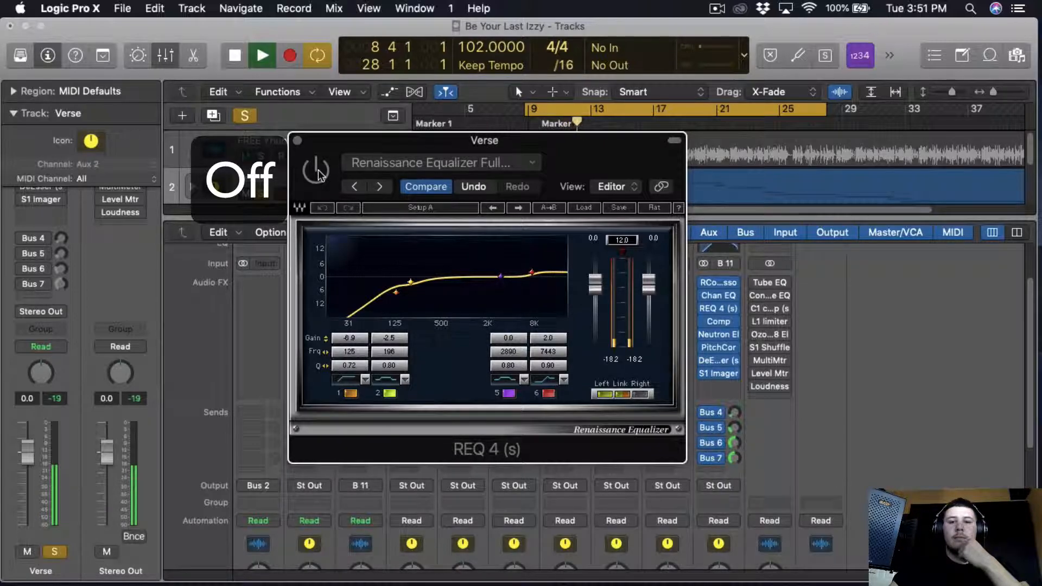
{"action": "left_click", "coordinate": [319, 171]}
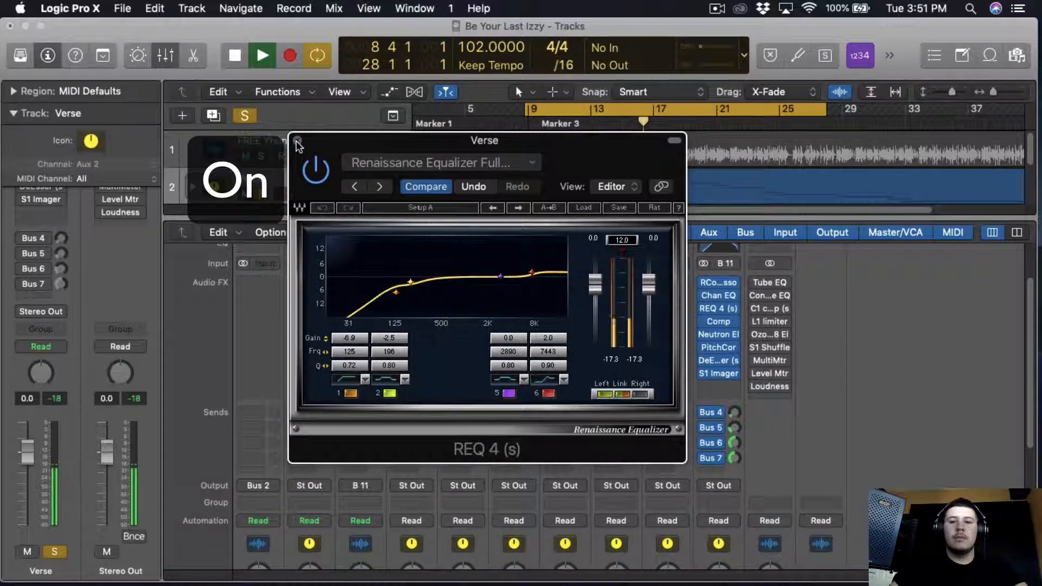
Step: Stop playback, replace the REQ 4 window with the Verse channel's Compressor, and review its threshold, ratio and auto gain settings
{"action": "key", "text": "space"}
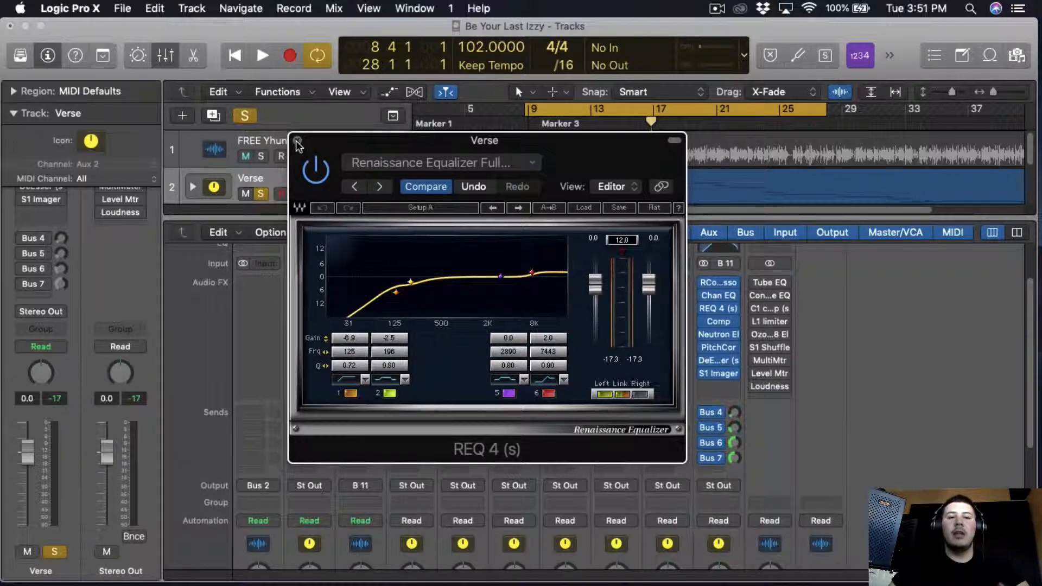
{"action": "left_click", "coordinate": [297, 141]}
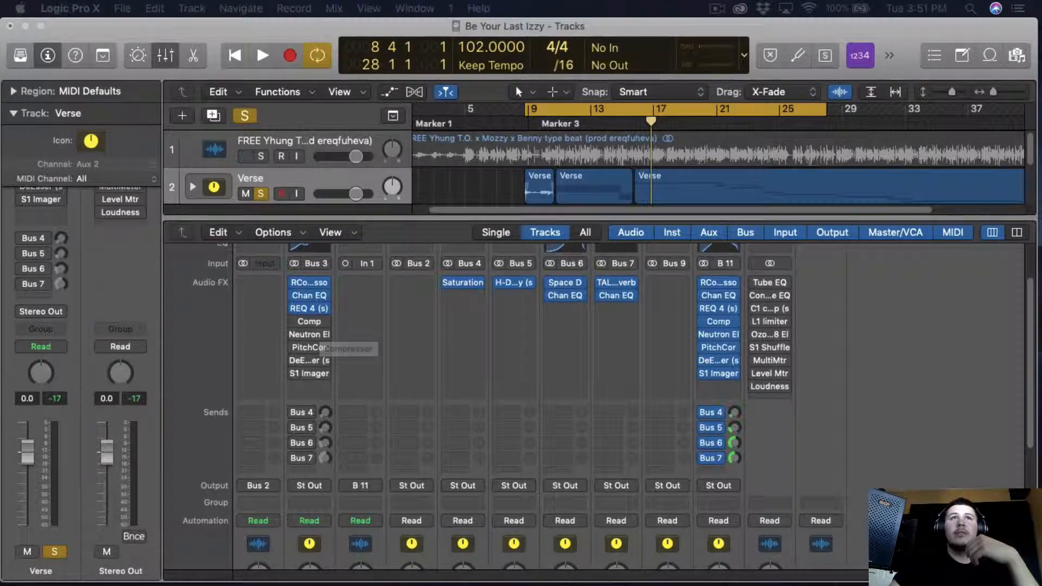
{"action": "left_click", "coordinate": [310, 322]}
{"action": "left_click_drag", "start_coordinate": [586, 81], "coordinate": [625, 85]}
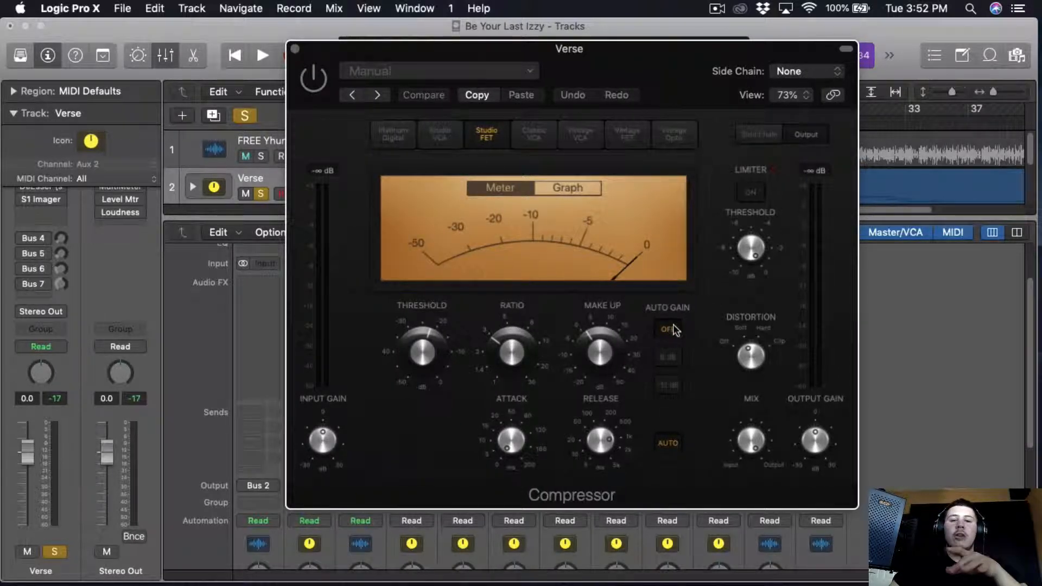
{"action": "mouse_move", "coordinate": [512, 349]}
{"action": "mouse_move", "coordinate": [429, 355]}
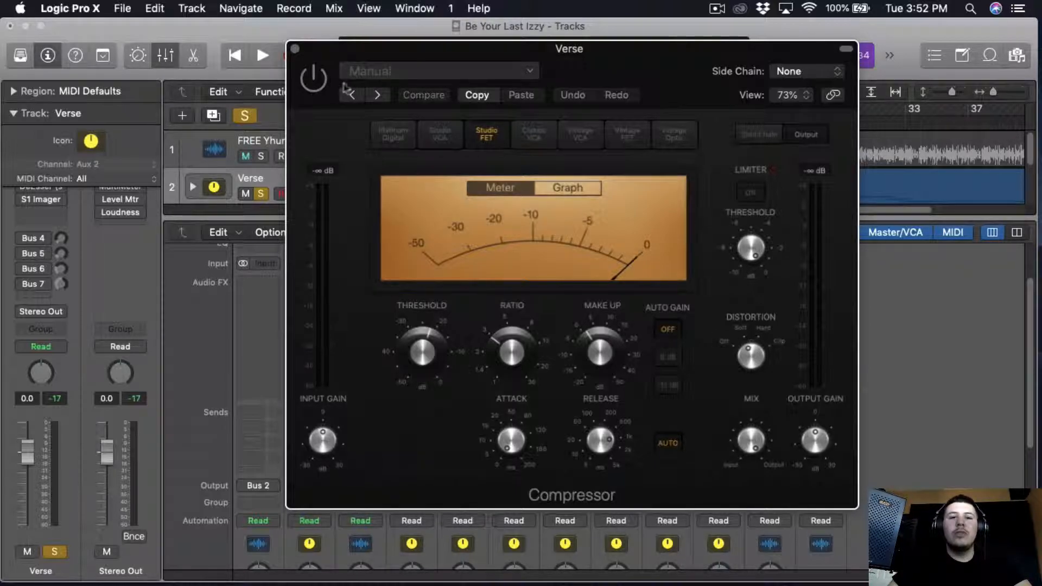
Step: Enable the Compressor and compare its distortion set to Off and Soft while the Verse plays, leaving it on Soft
{"action": "left_click", "coordinate": [310, 87]}
{"action": "left_click_drag", "start_coordinate": [712, 79], "coordinate": [669, 66]}
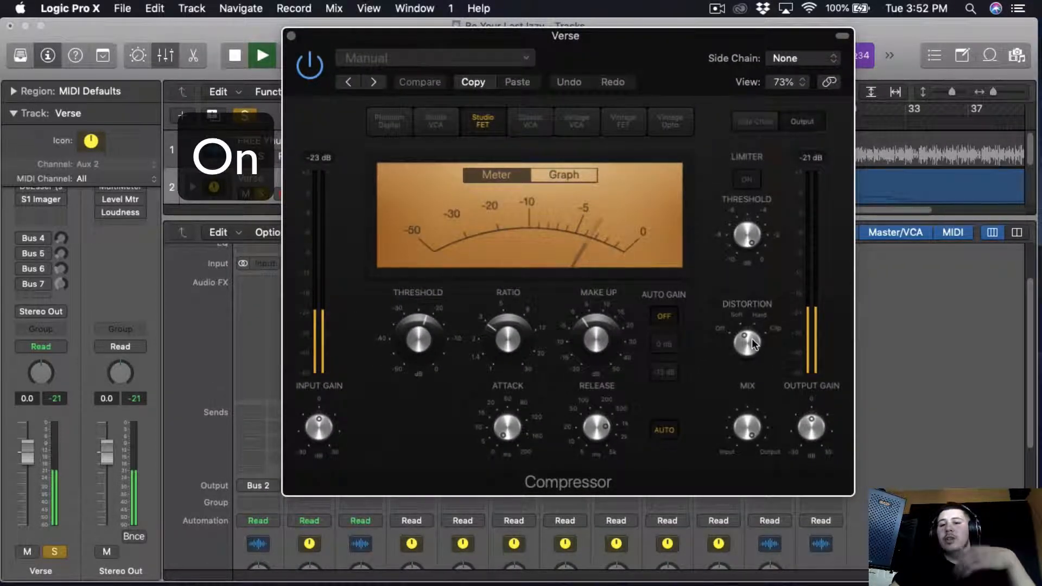
{"action": "left_click_drag", "start_coordinate": [754, 344], "coordinate": [741, 368]}
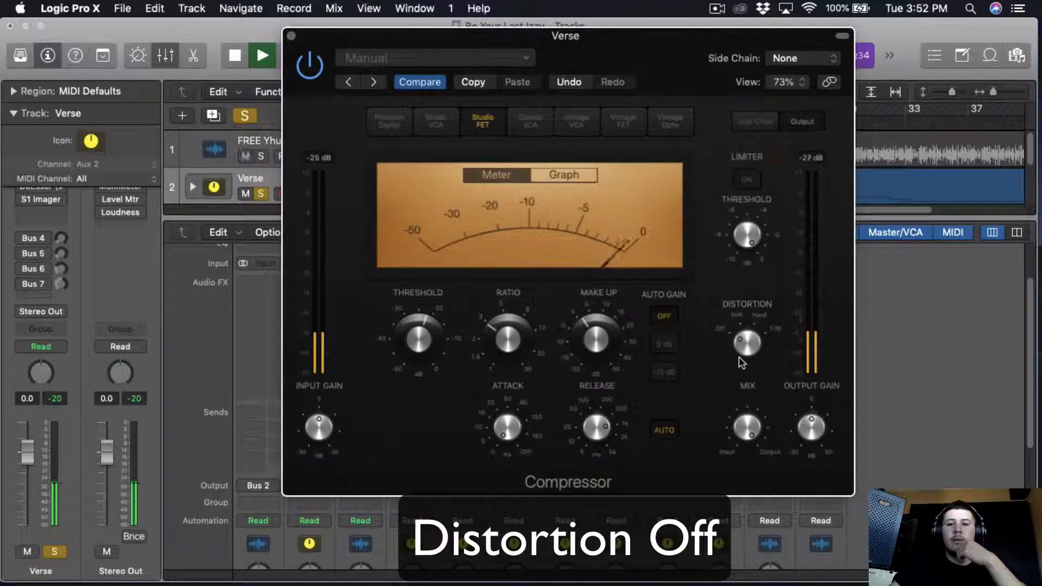
{"action": "left_click_drag", "start_coordinate": [742, 362], "coordinate": [753, 356]}
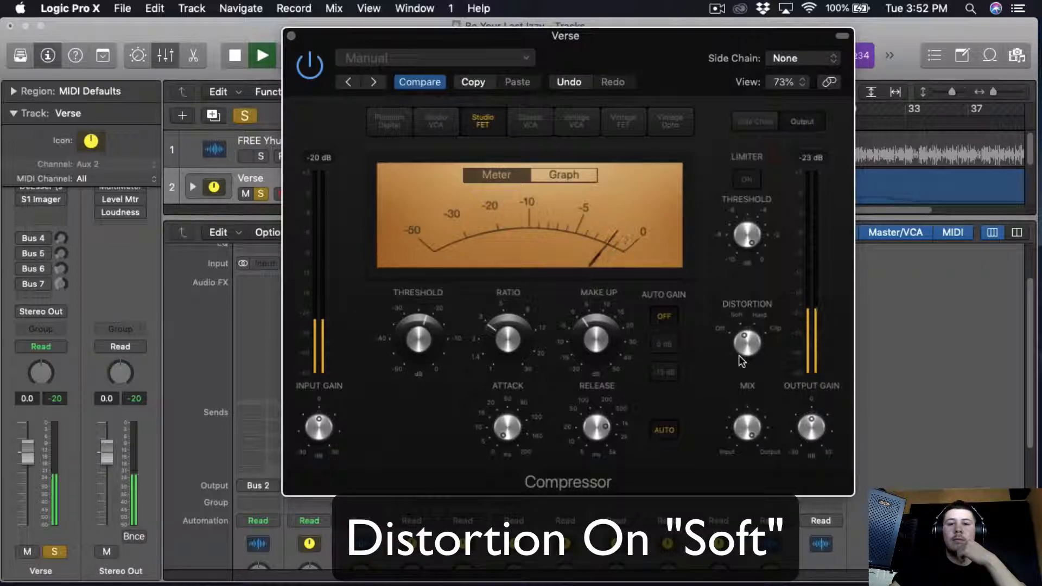
Step: Compare the Verse with the Compressor bypassed and active, then stop playback and close the Compressor
{"action": "left_click", "coordinate": [309, 66]}
{"action": "left_click", "coordinate": [312, 63]}
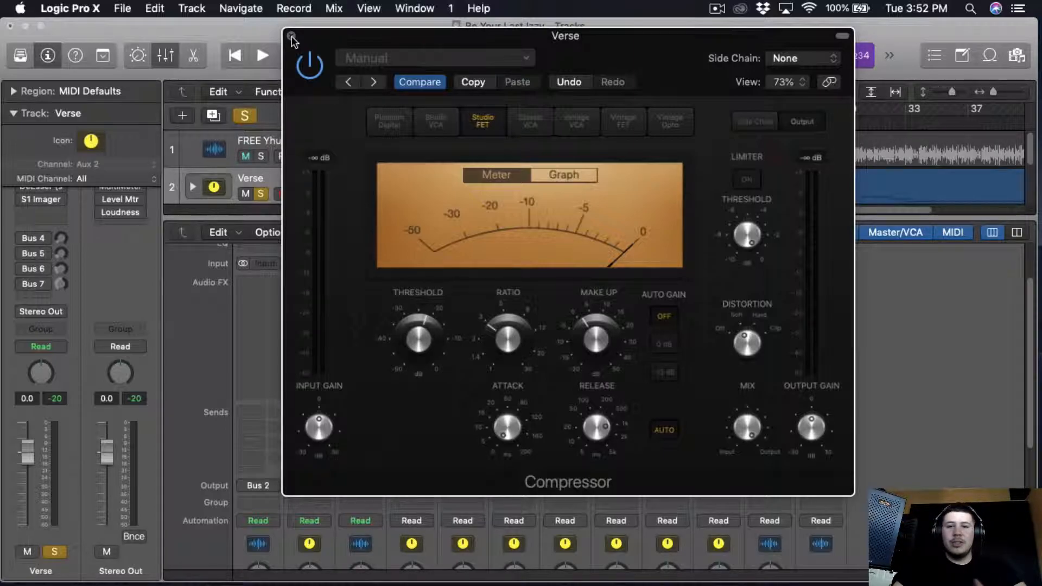
{"action": "left_click", "coordinate": [292, 36]}
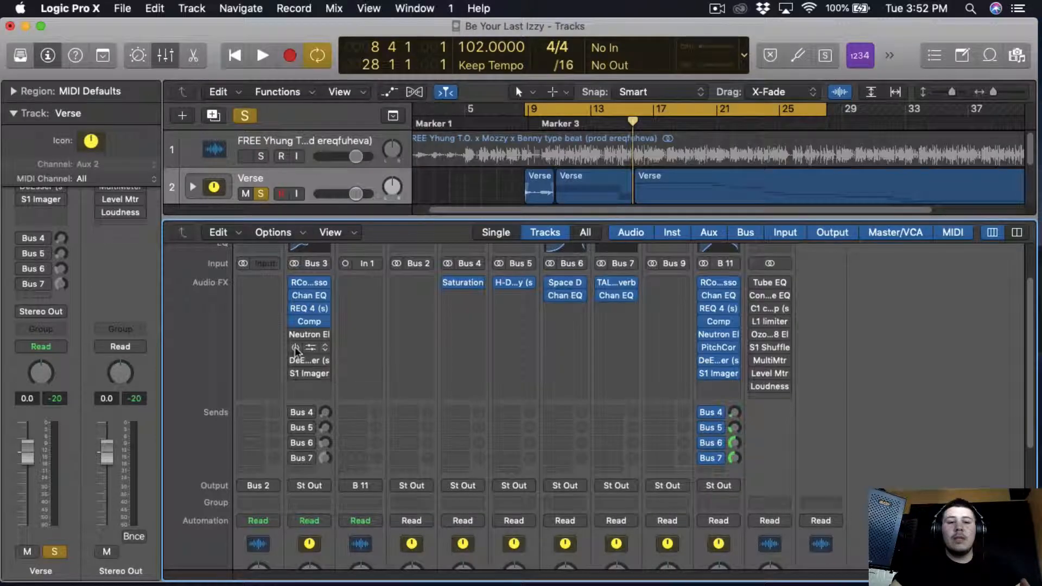
Step: Enable and open Neutron Elements on the Verse channel and dismiss its preset manager
{"action": "left_click", "coordinate": [294, 334]}
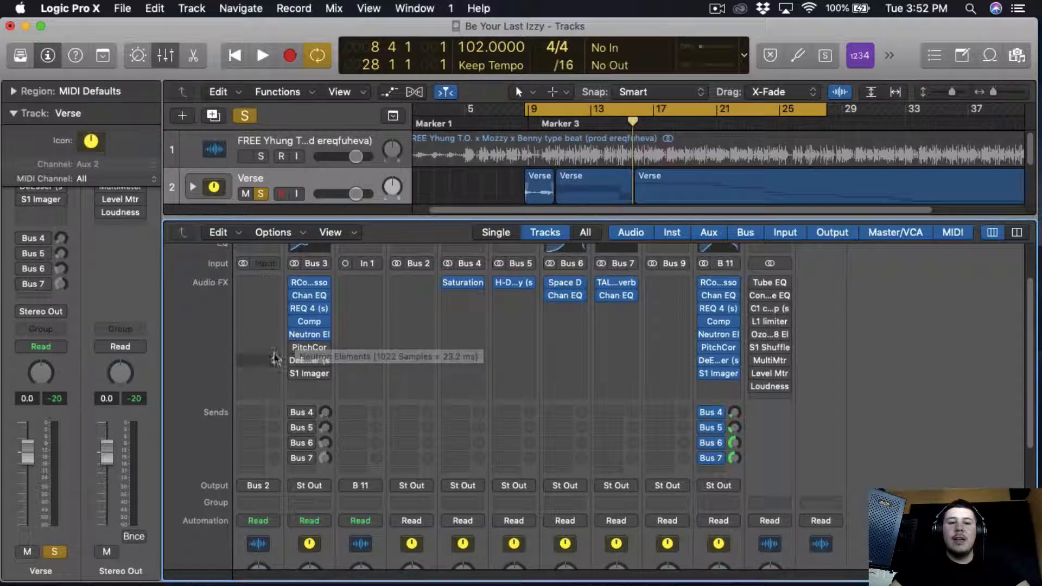
{"action": "left_click", "coordinate": [311, 334]}
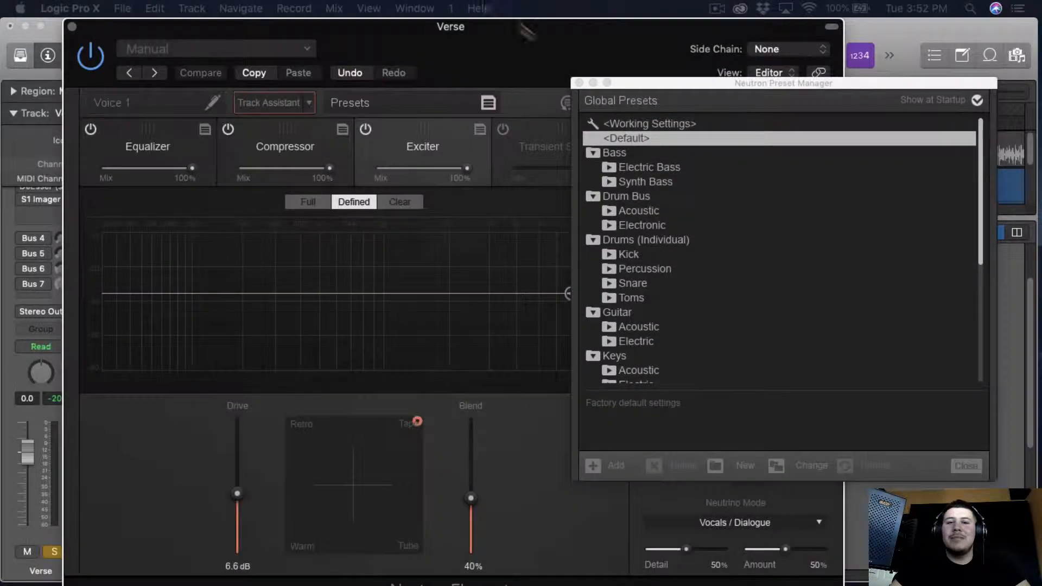
{"action": "left_click", "coordinate": [579, 83]}
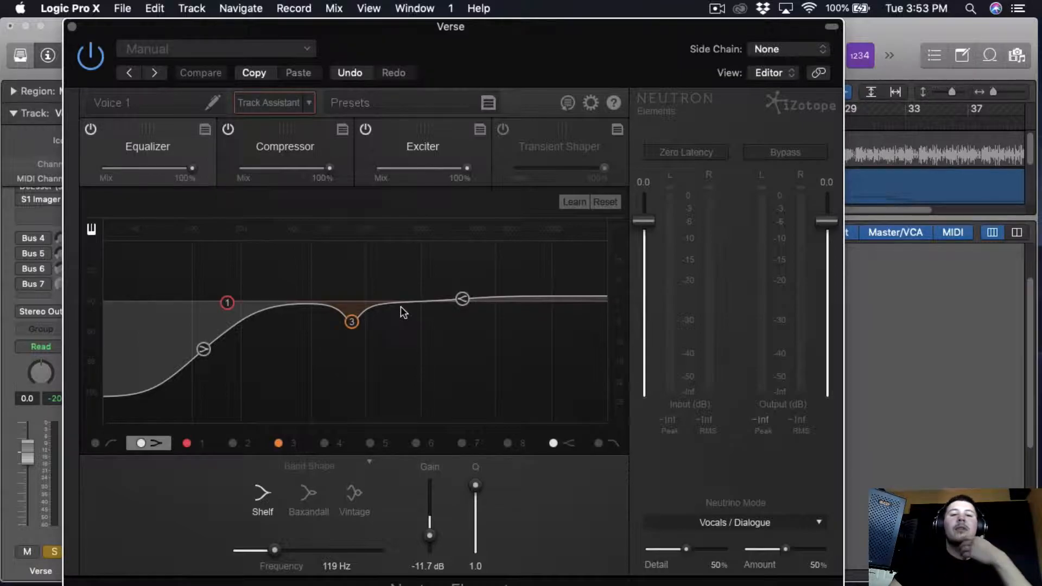
Step: Review the Neutron Elements modules and the equalizer curve used on the Verse, then close the plug-in
{"action": "left_click", "coordinate": [265, 148]}
{"action": "left_click_drag", "start_coordinate": [457, 21], "coordinate": [480, 21]}
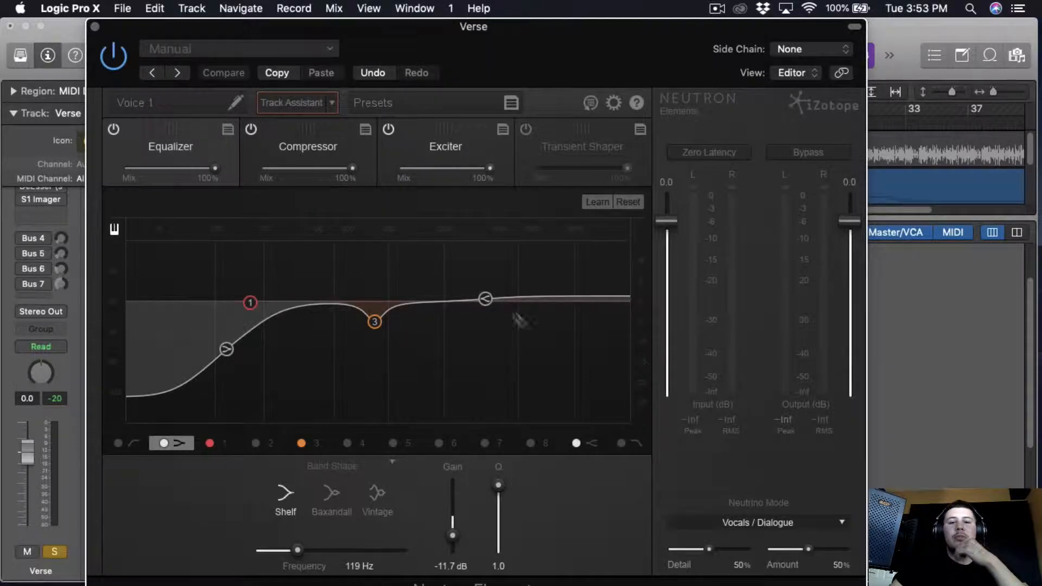
{"action": "left_click", "coordinate": [94, 26]}
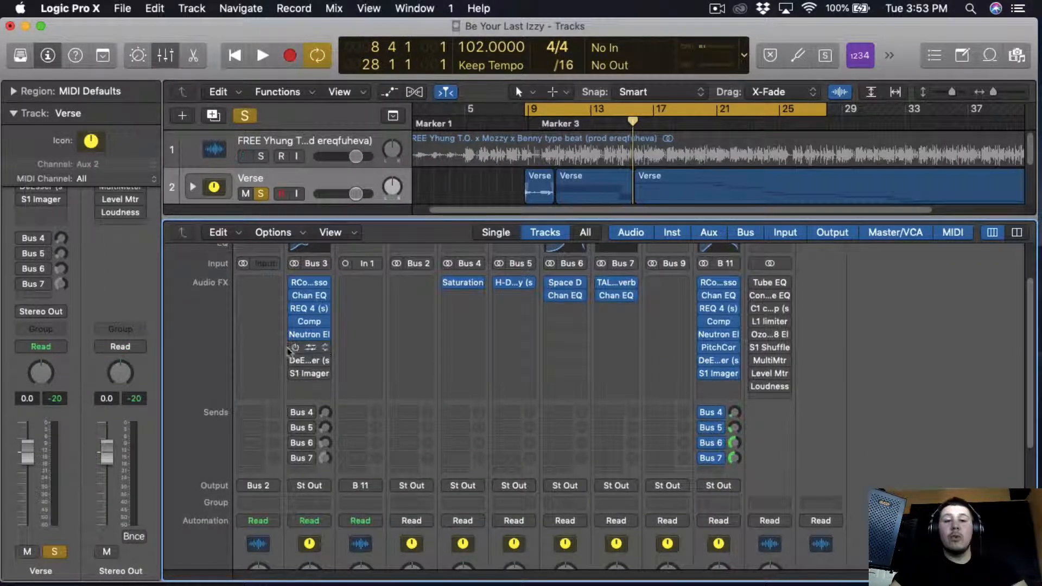
Step: Enable and open Pitch Correction on the Verse channel and place its window below the timeline ruler
{"action": "mouse_move", "coordinate": [288, 350]}
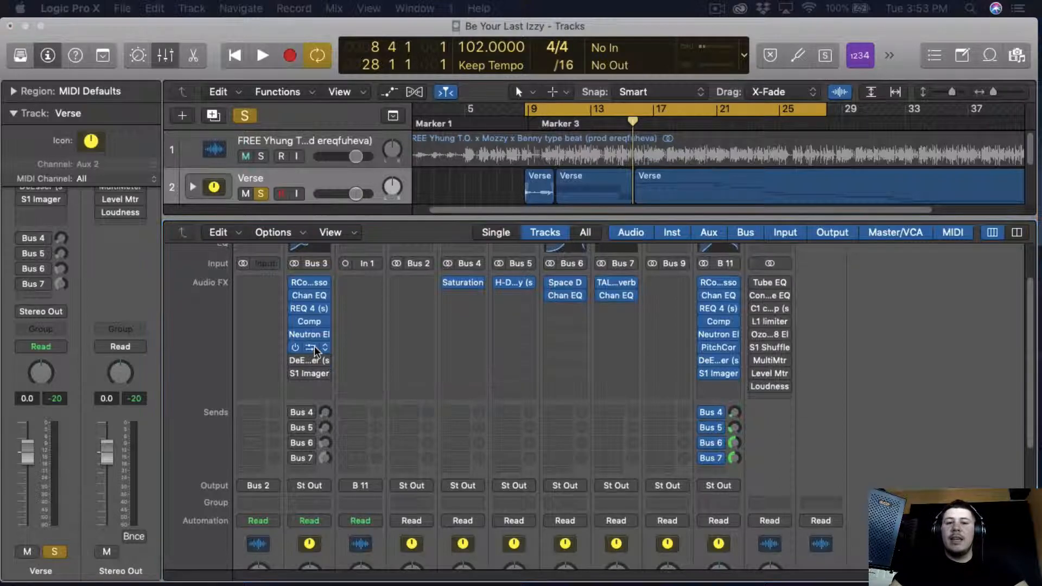
{"action": "left_click", "coordinate": [304, 347]}
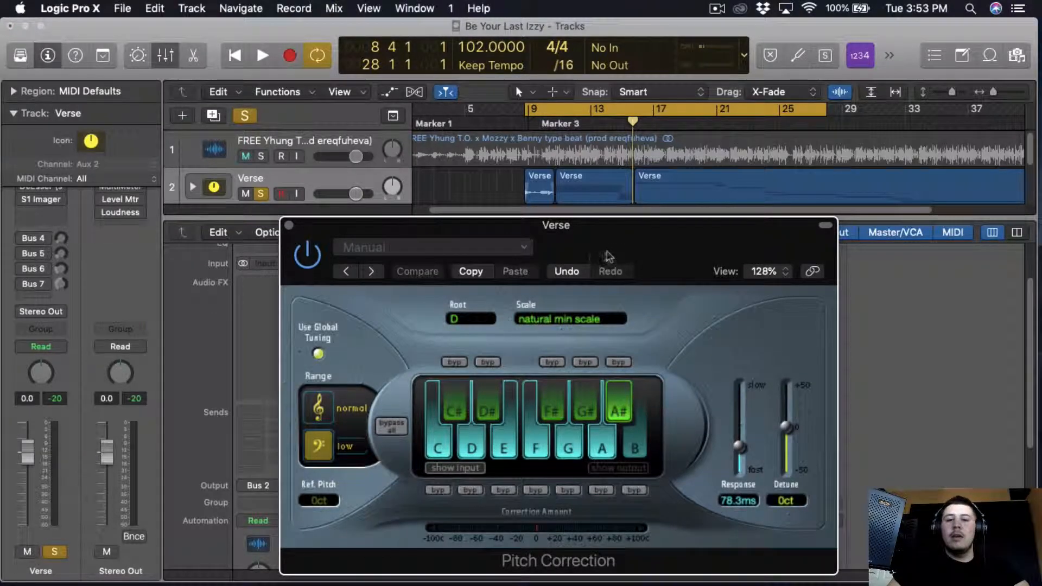
{"action": "left_click_drag", "start_coordinate": [605, 261], "coordinate": [599, 194]}
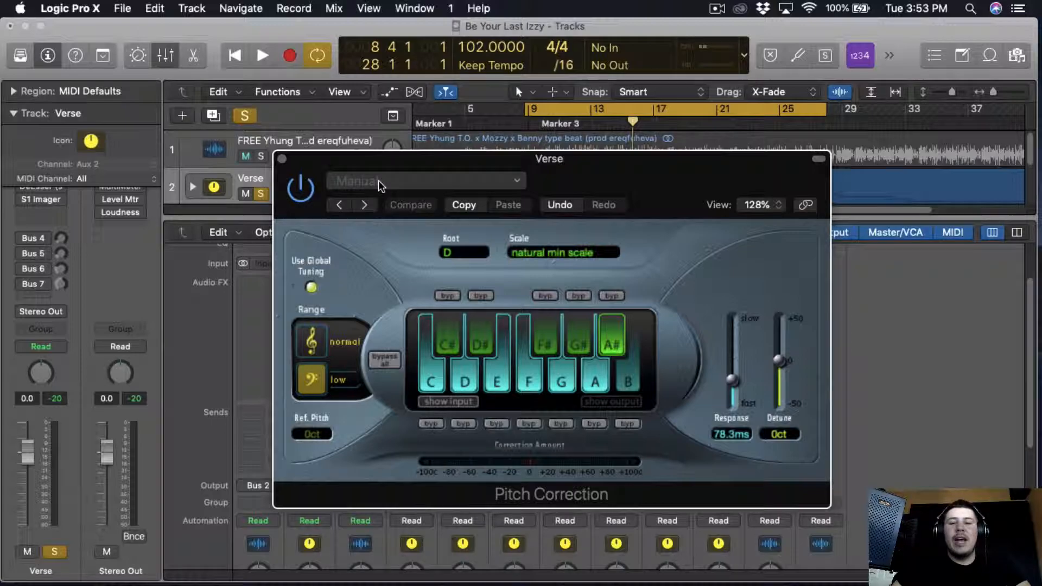
{"action": "left_click_drag", "start_coordinate": [554, 174], "coordinate": [579, 198]}
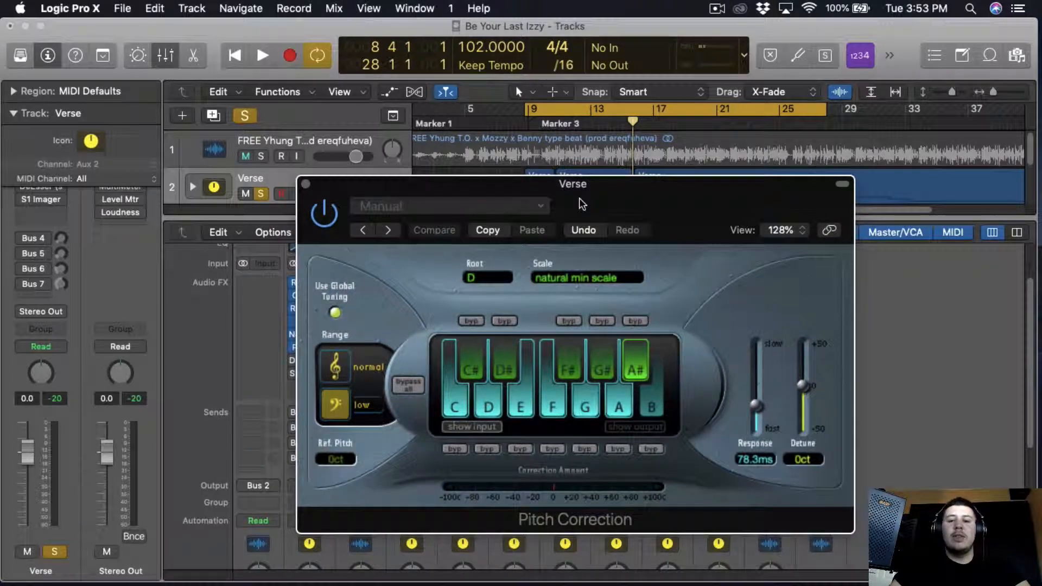
Step: Play the Verse and compare it with Pitch Correction active and bypassed, then stop playback and close the plug-in
{"action": "key", "text": "space"}
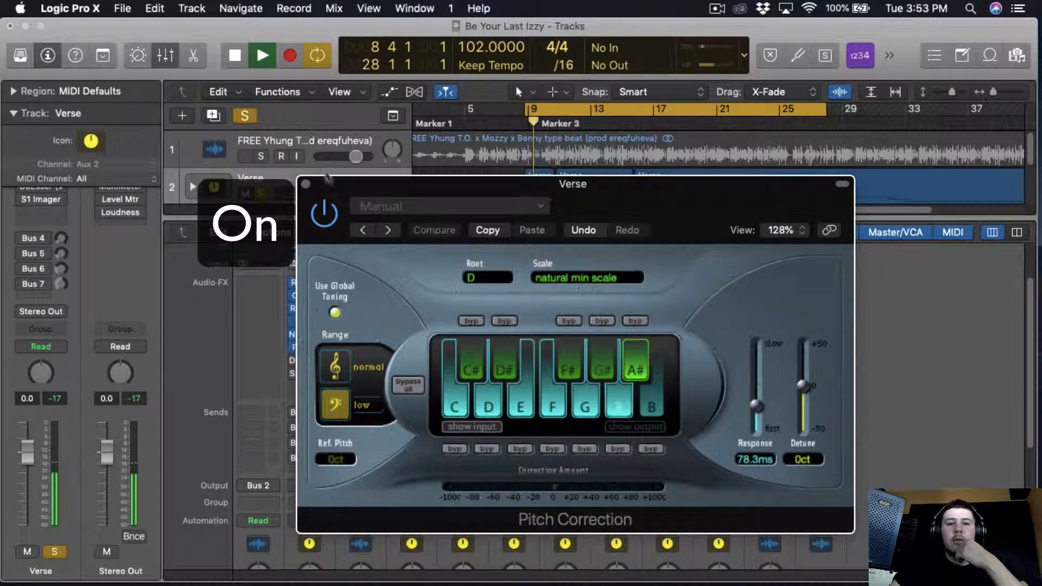
{"action": "scroll", "coordinate": [323, 154], "scroll_direction": "down", "scroll_amount": 1}
{"action": "left_click_drag", "start_coordinate": [331, 193], "coordinate": [347, 217]}
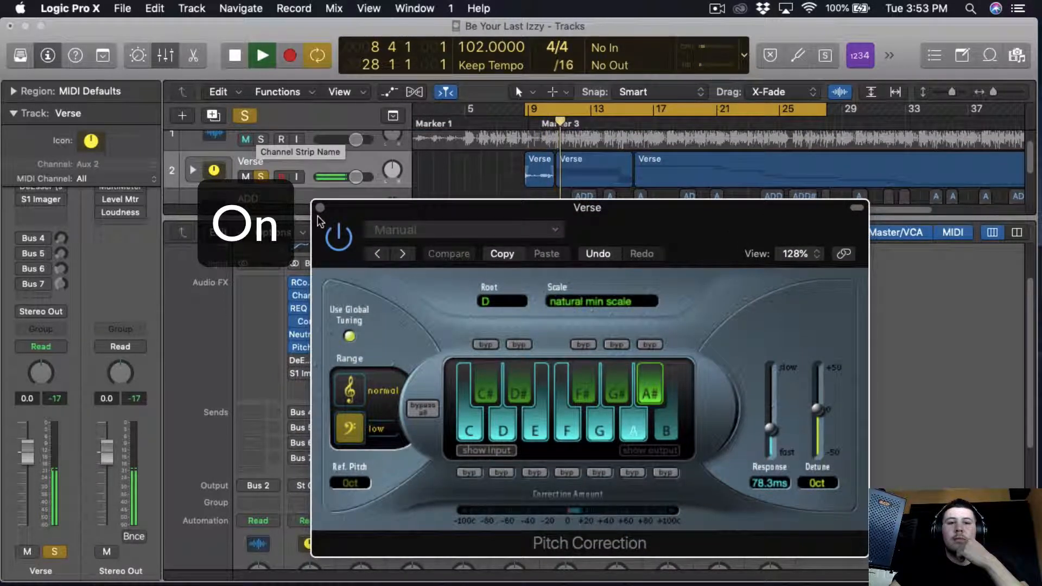
{"action": "left_click", "coordinate": [339, 237]}
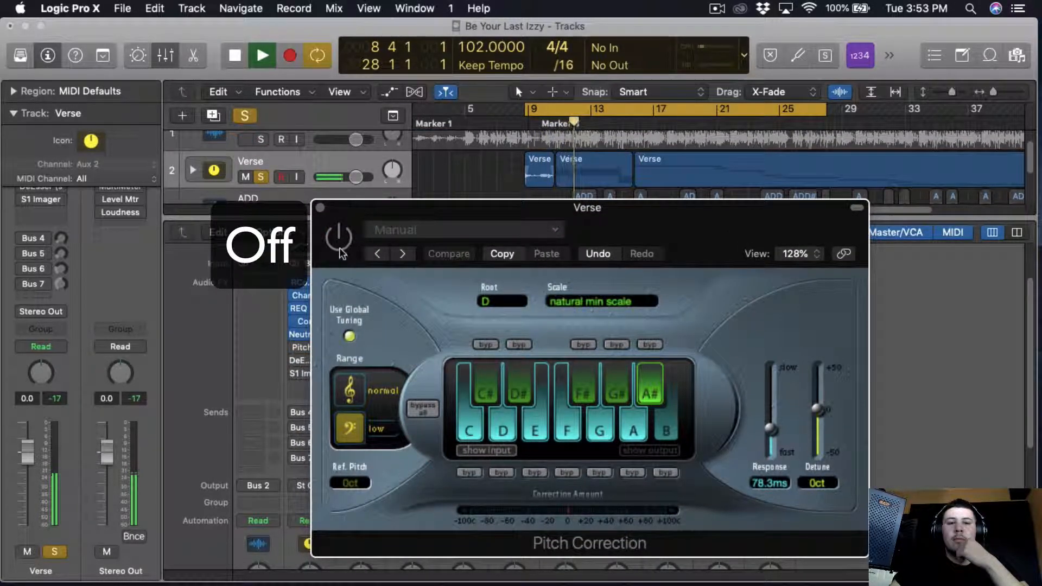
{"action": "left_click", "coordinate": [340, 247]}
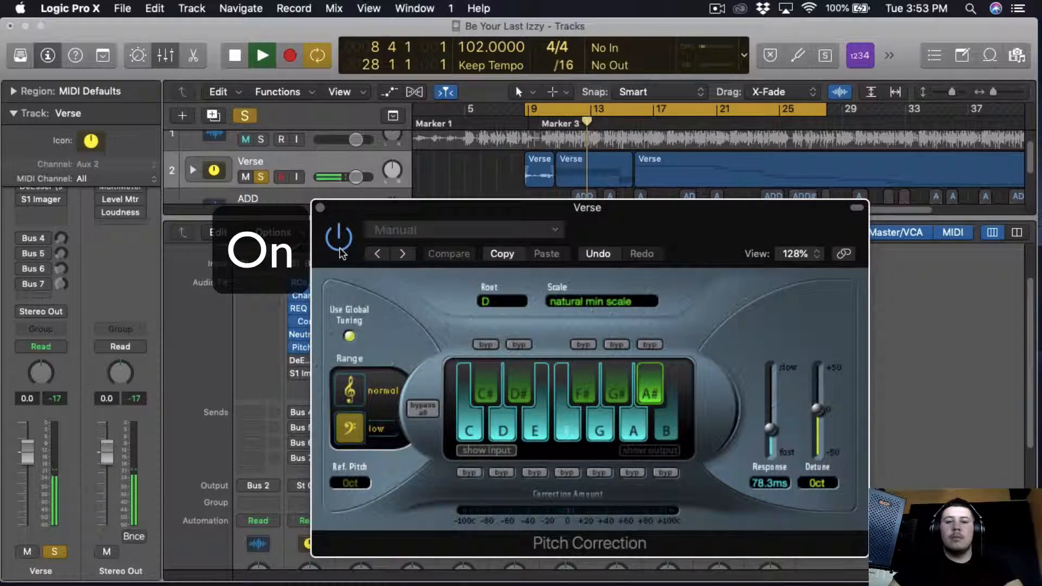
{"action": "key", "text": "space"}
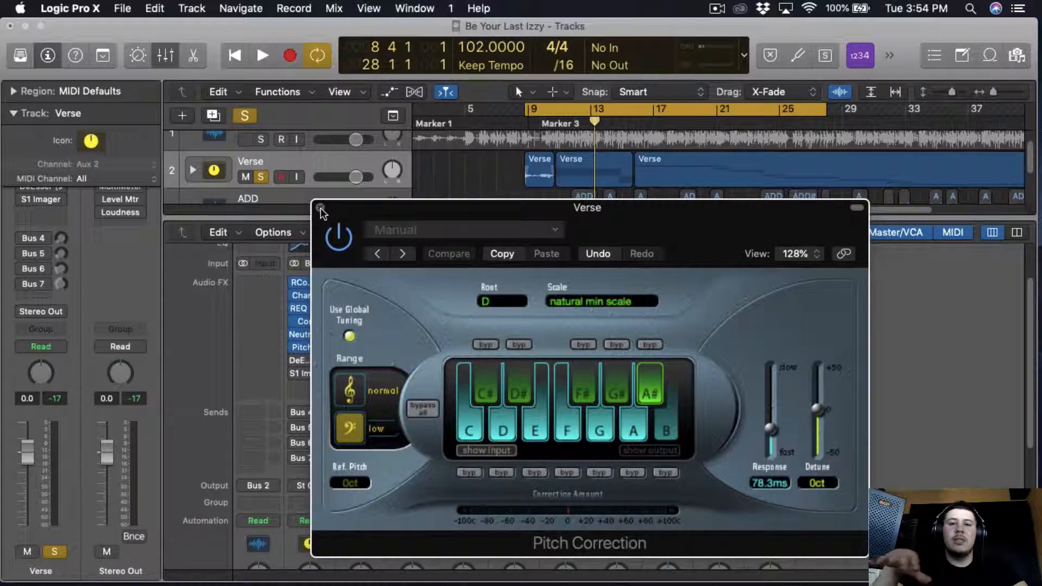
{"action": "left_click", "coordinate": [320, 209]}
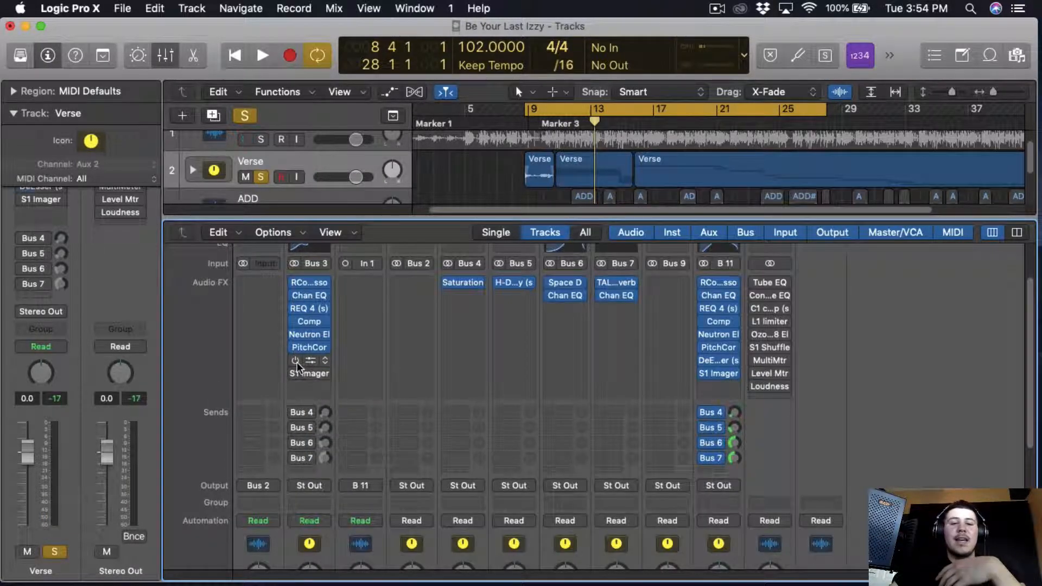
Step: Enable the DeEsser on the Verse channel, open it to review its Male Shh settings, and close it
{"action": "left_click", "coordinate": [297, 362]}
{"action": "left_click", "coordinate": [316, 362]}
{"action": "key", "text": "Escape"}
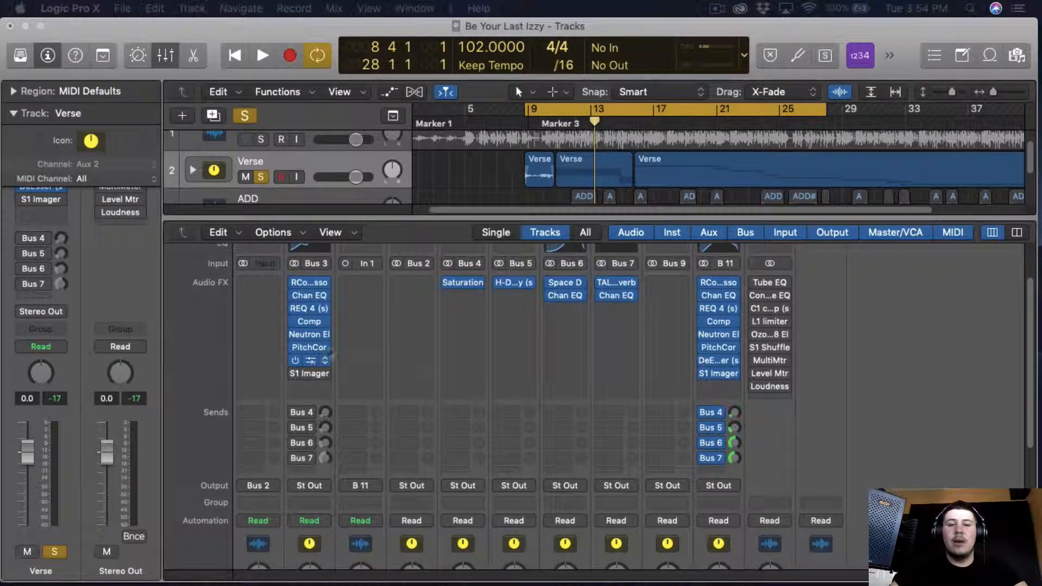
{"action": "left_click_drag", "start_coordinate": [825, 107], "coordinate": [567, 115]}
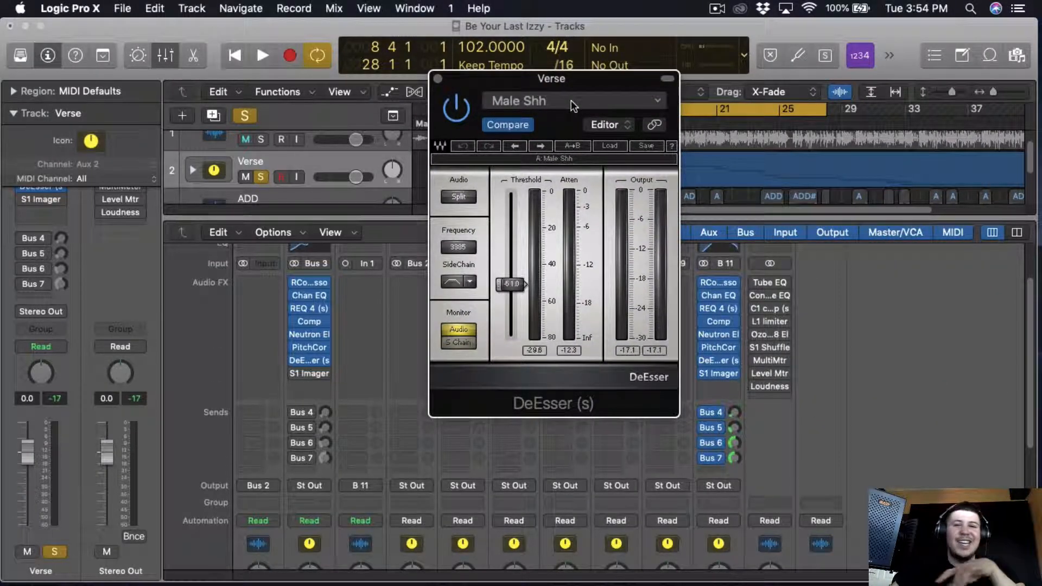
{"action": "left_click", "coordinate": [439, 80]}
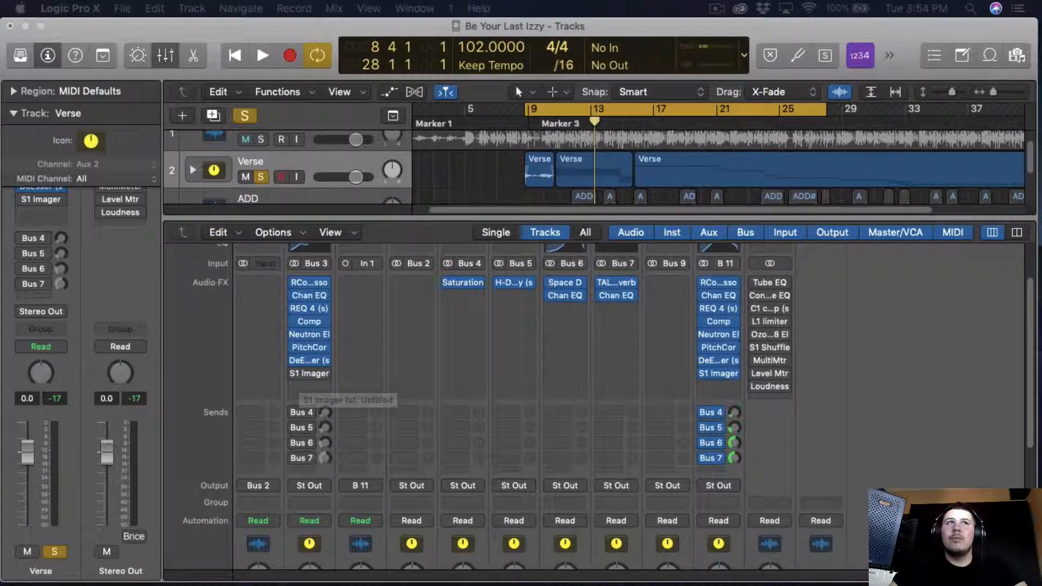
Step: Open the S1 Imager on the Verse channel to review its width setting, enable it and close it
{"action": "left_click", "coordinate": [309, 374]}
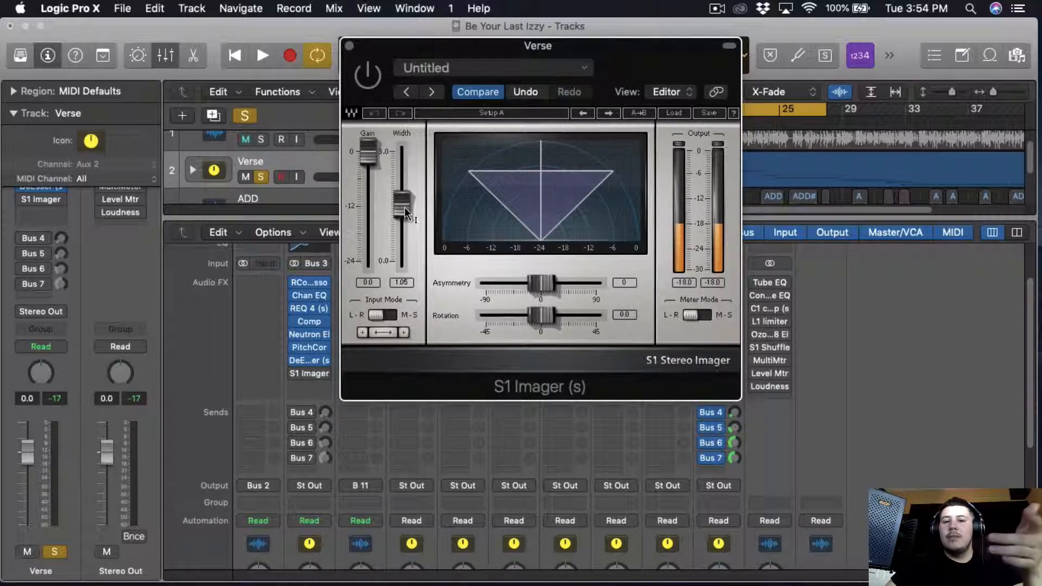
{"action": "left_click", "coordinate": [349, 46]}
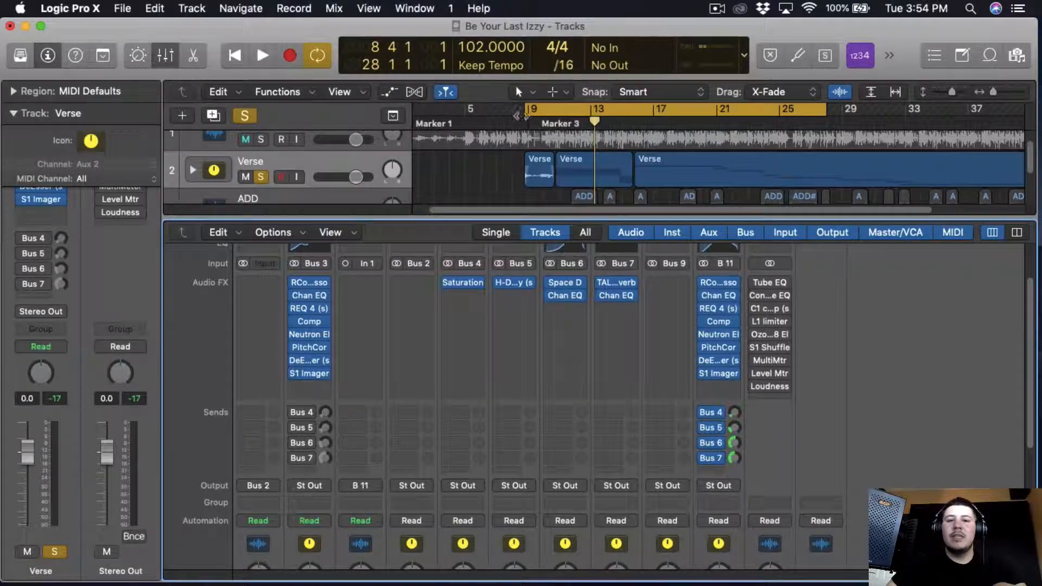
Step: Turn off solo, play the full mix with the Verse plug-ins active, and bypass the whole Verse chain for comparison
{"action": "left_click", "coordinate": [244, 116]}
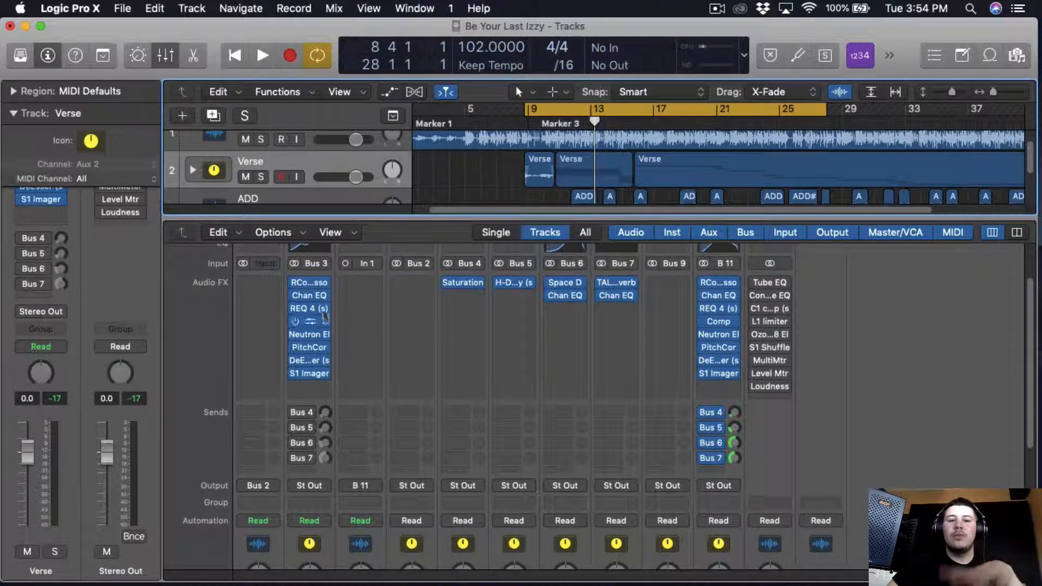
{"action": "key", "text": "space"}
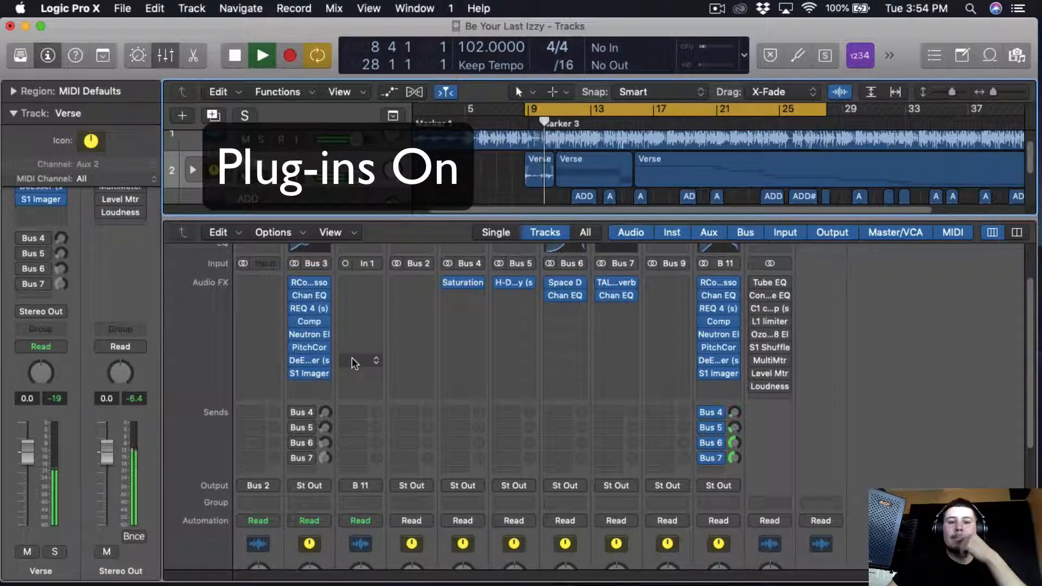
{"action": "left_click", "coordinate": [294, 282], "text": "alt"}
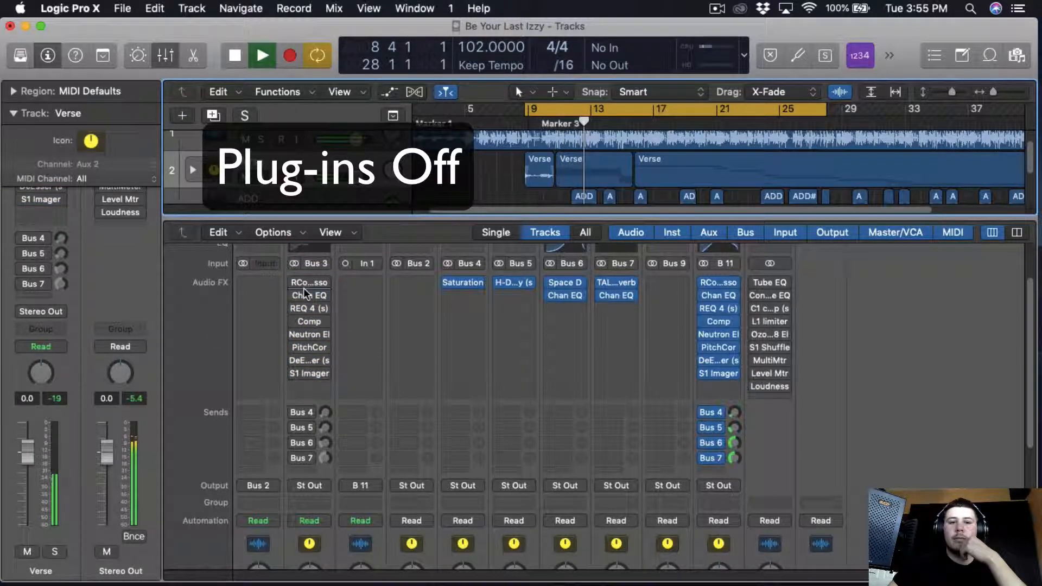
Step: Mute the ADD track during playback, reactivate all the Verse plug-ins together, and stop playback
{"action": "scroll", "coordinate": [244, 179], "scroll_direction": "down", "scroll_amount": 1}
{"action": "left_click", "coordinate": [245, 185]}
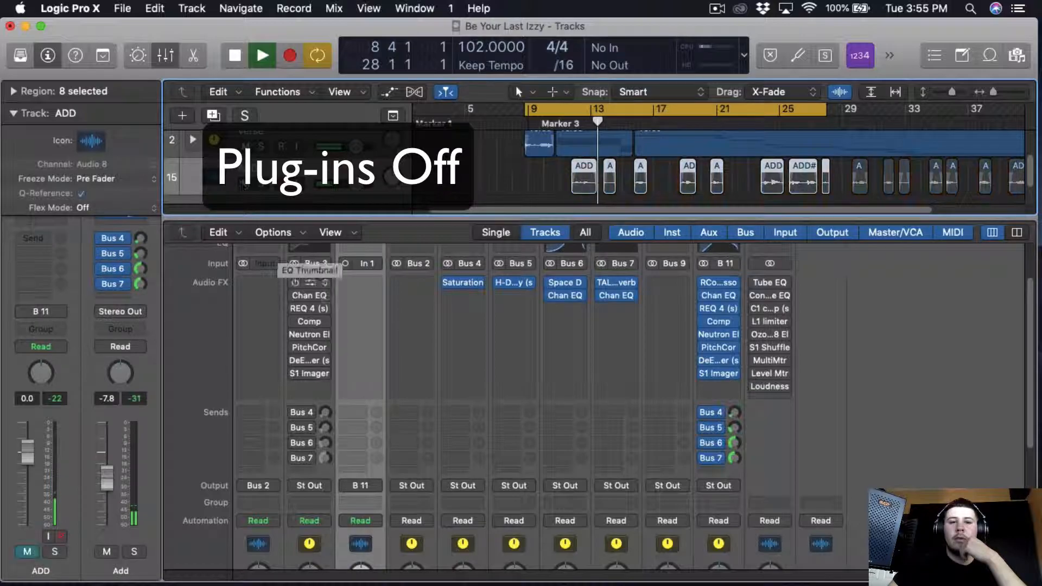
{"action": "scroll", "coordinate": [295, 348], "scroll_direction": "up", "scroll_amount": 2}
{"action": "left_click", "coordinate": [295, 344], "text": "alt"}
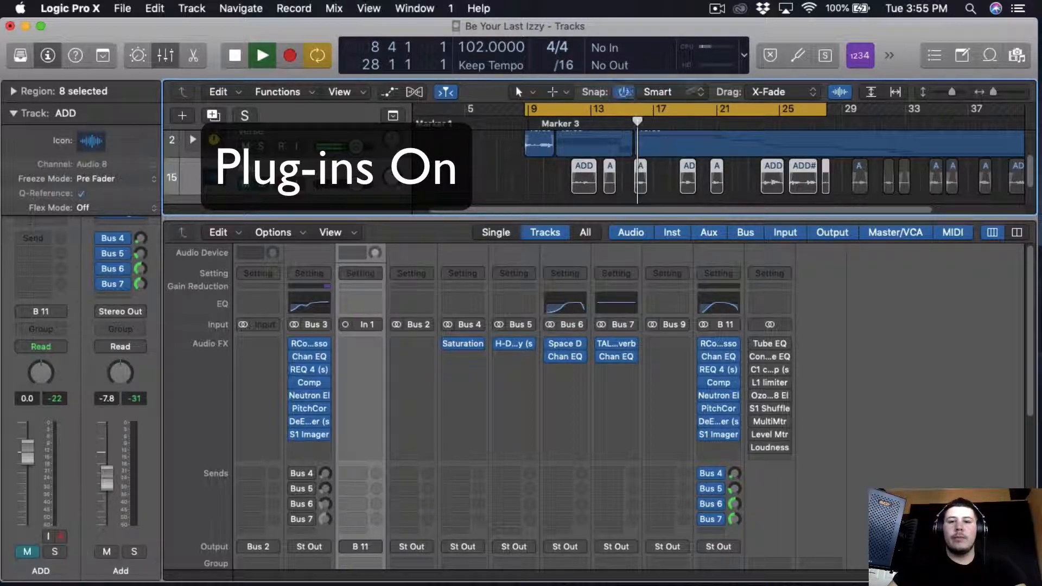
{"action": "key", "text": "space"}
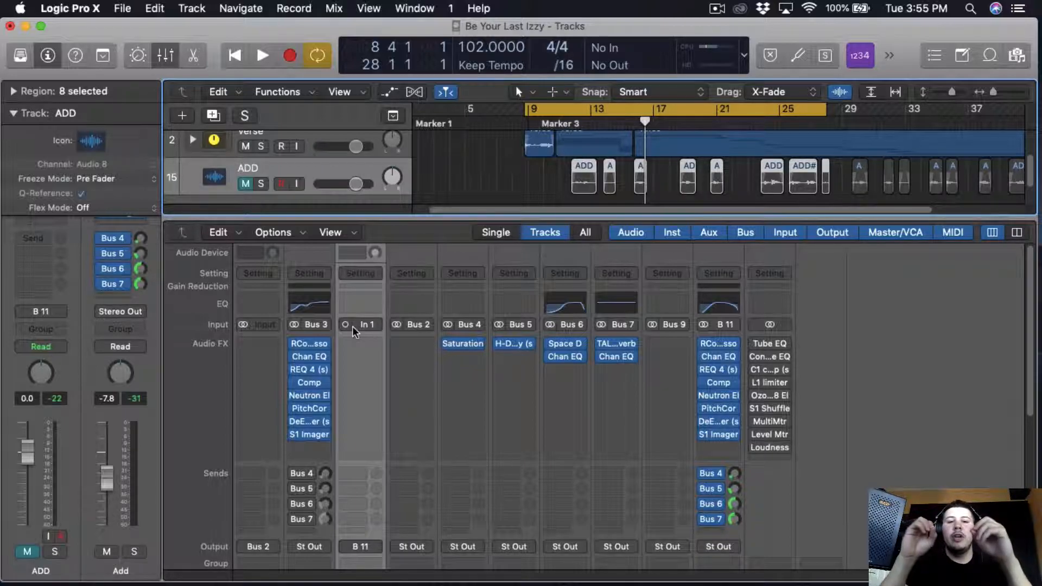
Step: Enable the Verse channel's Bus 4 send and open the Saturation Knob on the Sat channel, placing its window clear of the Verse sends
{"action": "scroll", "coordinate": [339, 415], "scroll_direction": "down", "scroll_amount": 2}
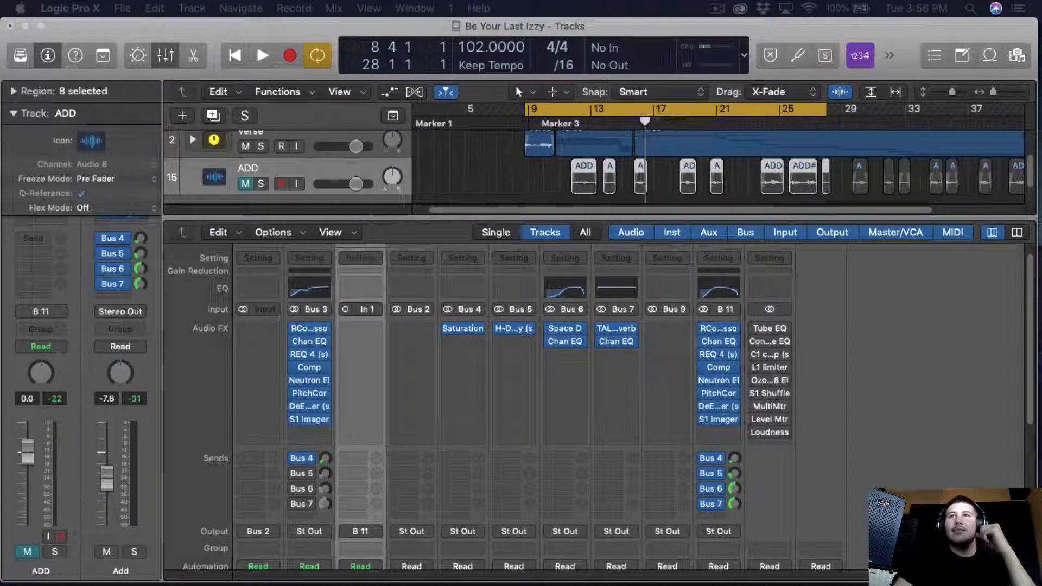
{"action": "left_click_drag", "start_coordinate": [524, 78], "coordinate": [512, 79]}
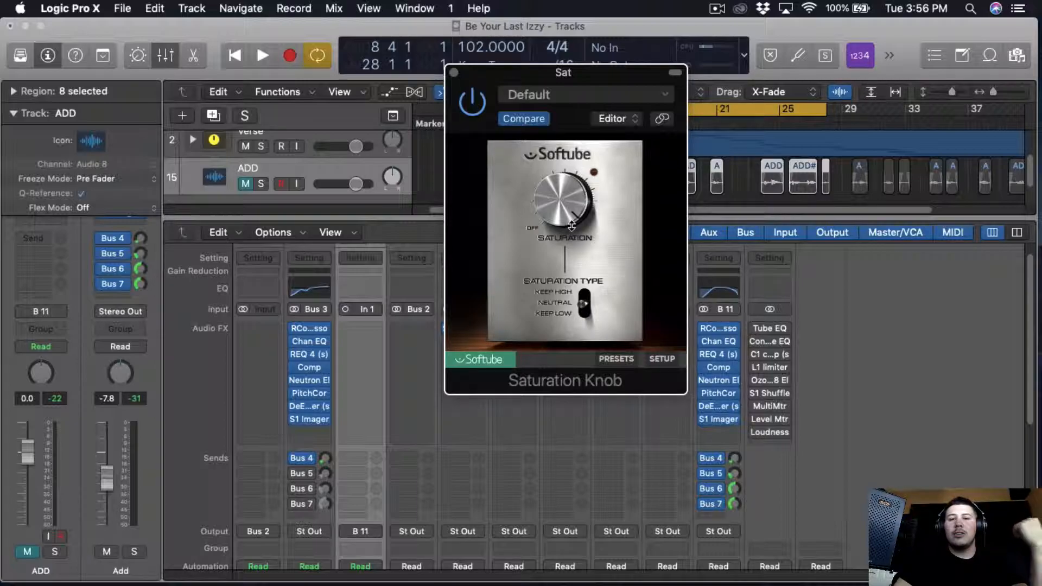
{"action": "left_click_drag", "start_coordinate": [599, 77], "coordinate": [662, 74]}
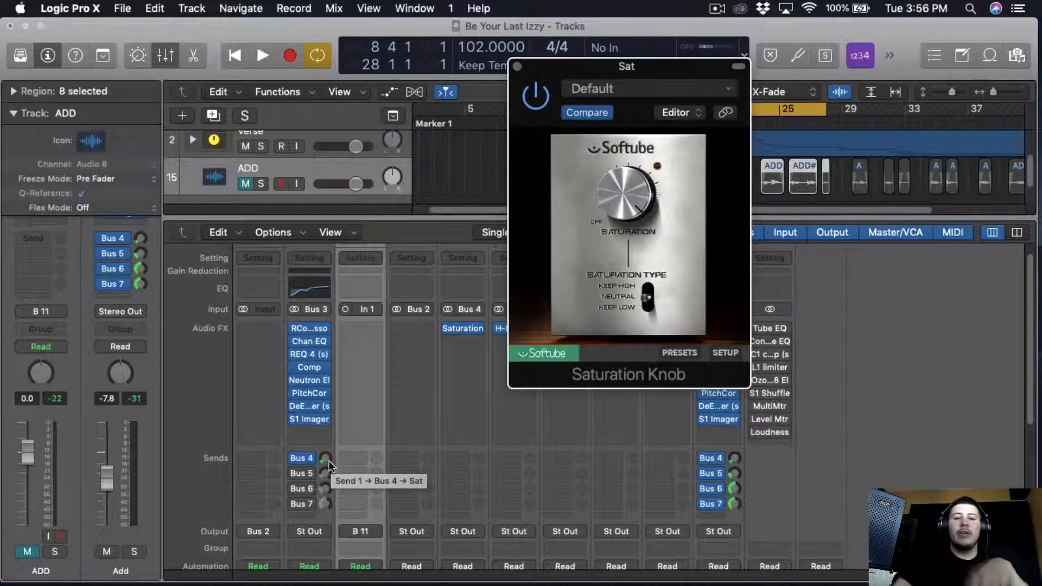
Step: Play the mix and compare the Verse vocal with the Bus 4 saturation send off and back on, and stop playback
{"action": "key", "text": "space"}
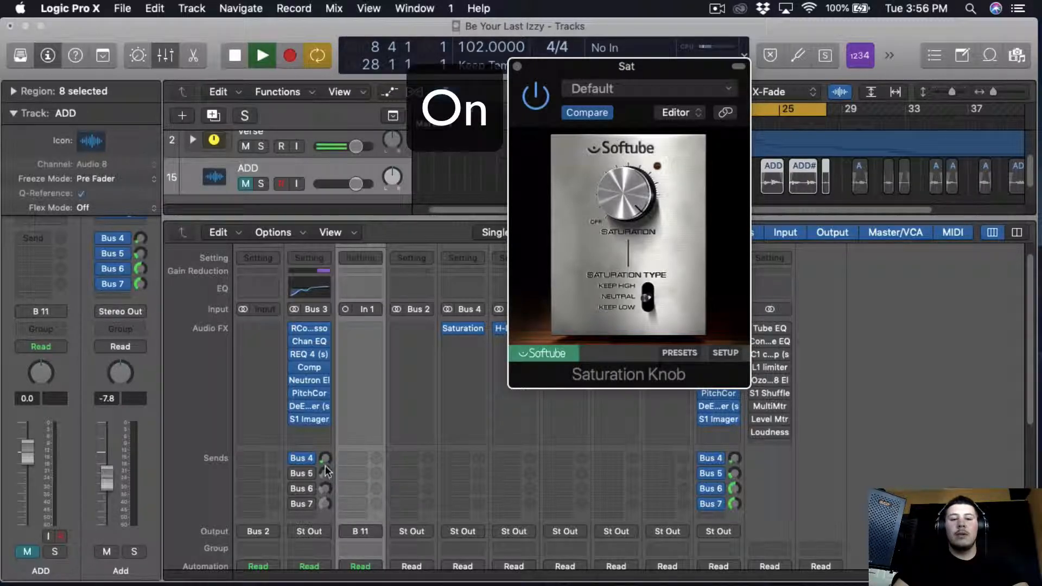
{"action": "mouse_move", "coordinate": [305, 458]}
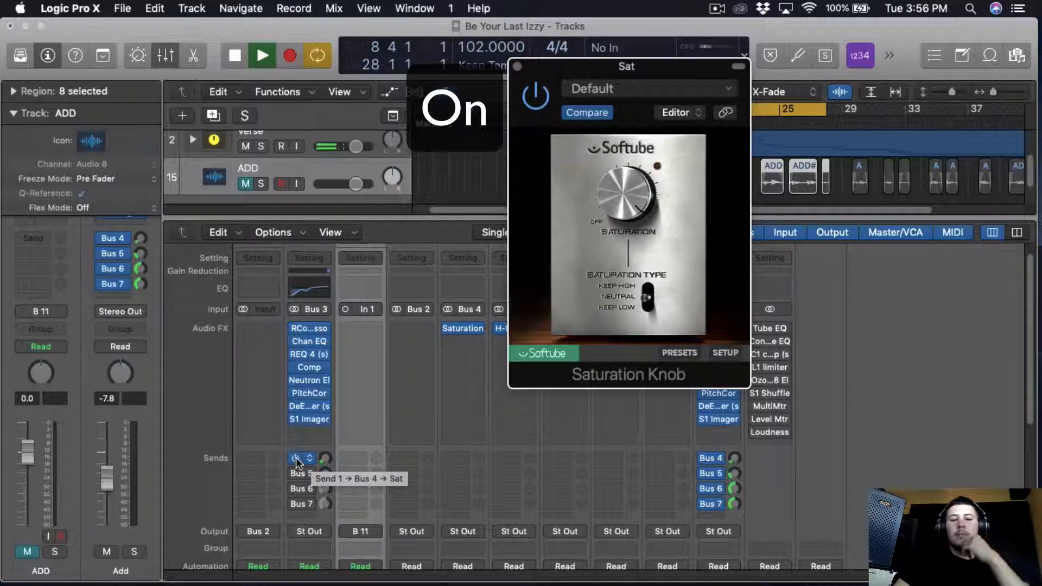
{"action": "left_click", "coordinate": [296, 459]}
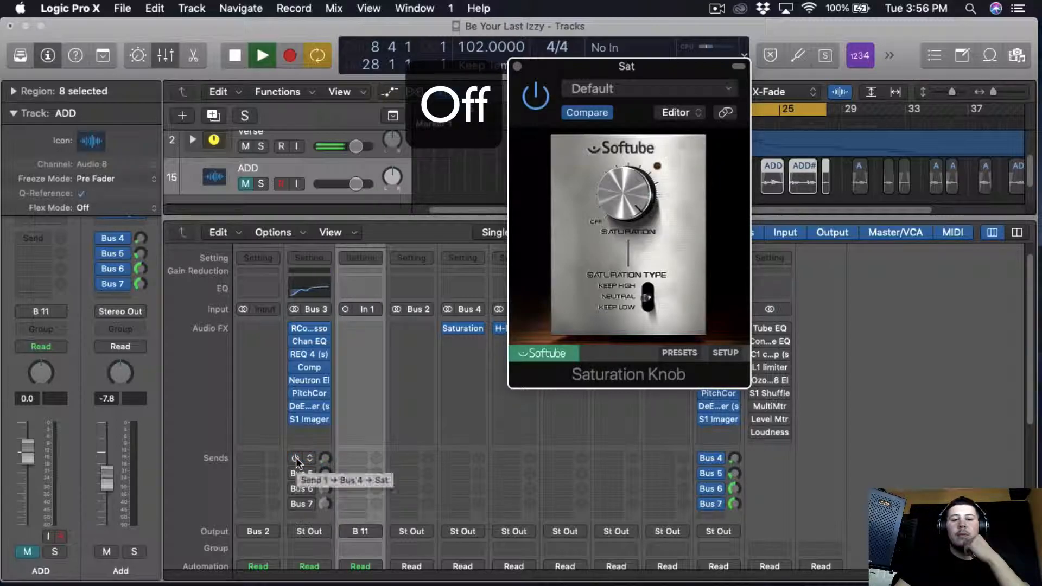
{"action": "left_click", "coordinate": [296, 459]}
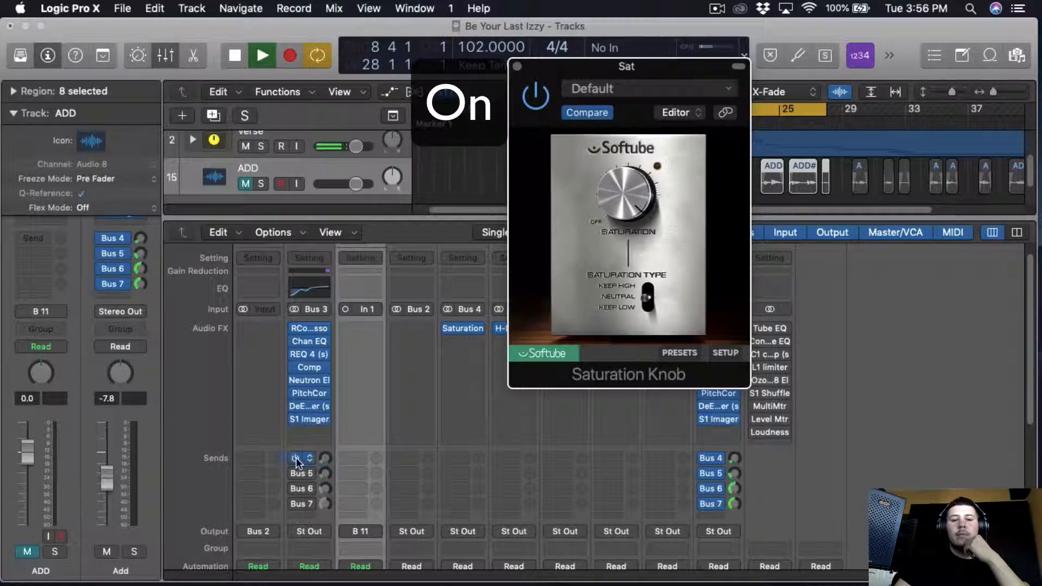
{"action": "key", "text": "space"}
Step: Check the Verse's Bus 4 send level, listen to it again in the mix, and close the Saturation Knob
{"action": "left_click", "coordinate": [326, 461]}
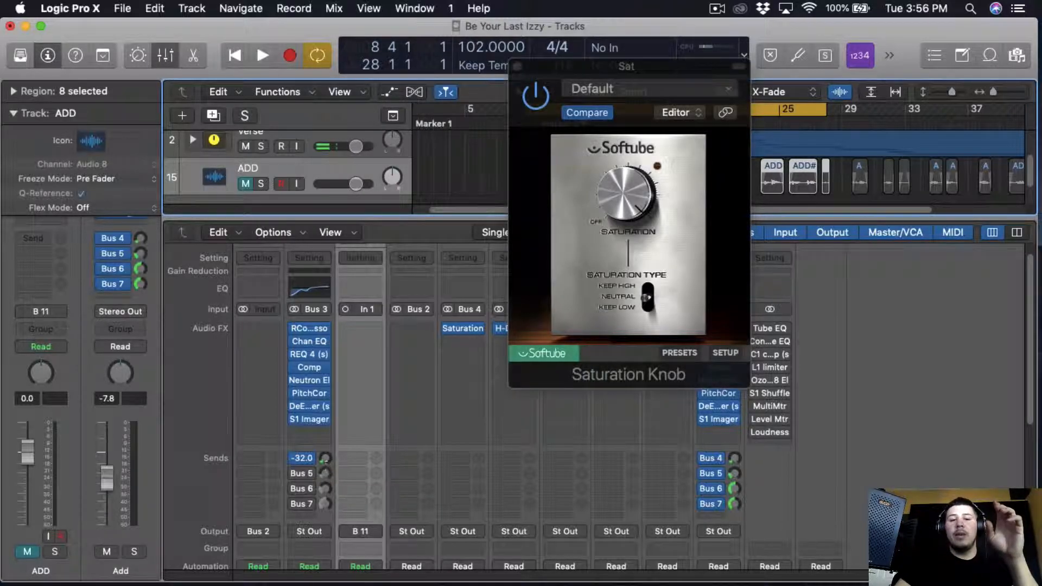
{"action": "key", "text": "space"}
{"action": "left_click", "coordinate": [324, 459]}
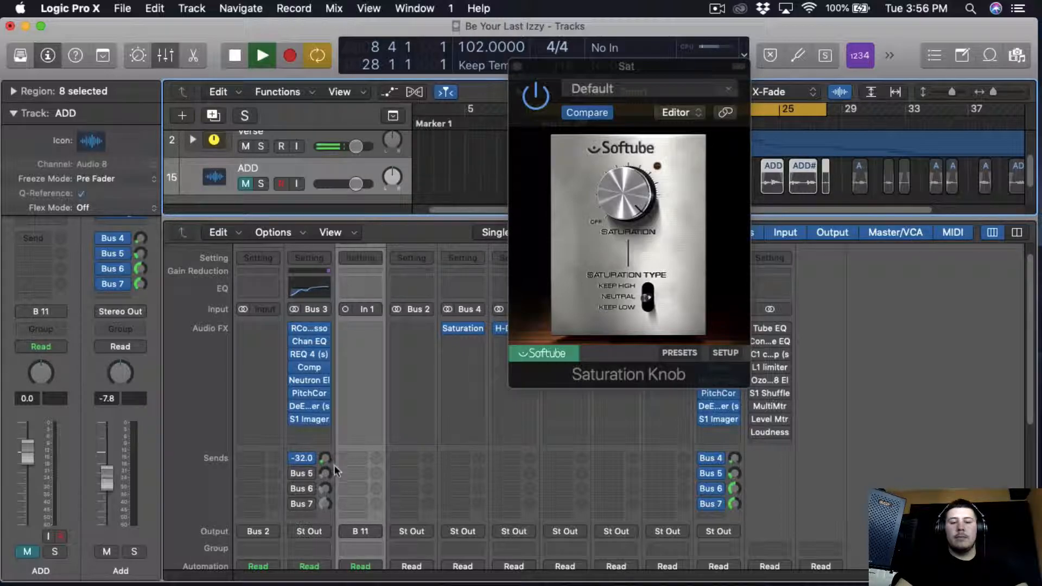
{"action": "key", "text": "space"}
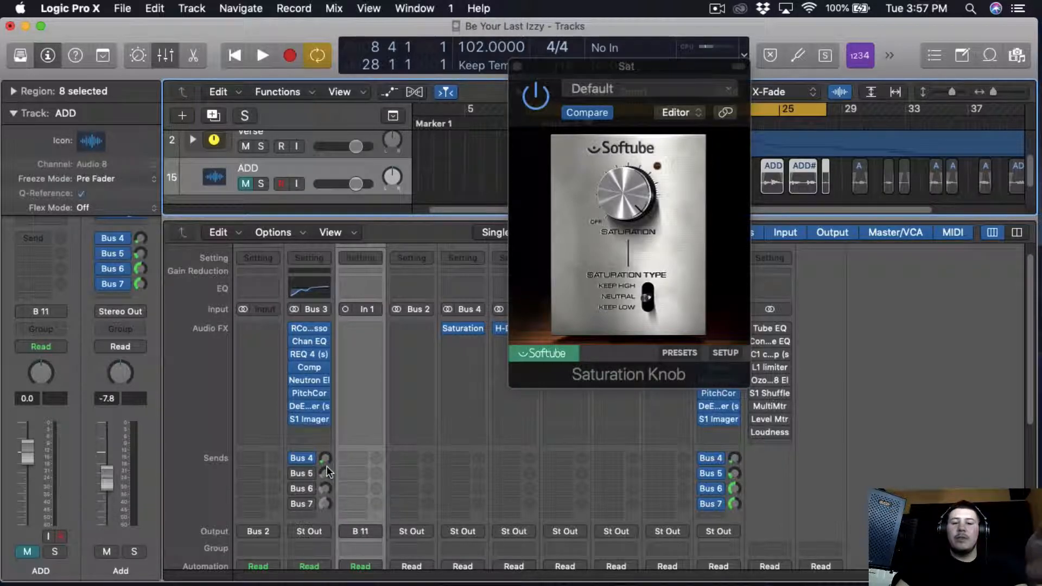
{"action": "left_click", "coordinate": [517, 66]}
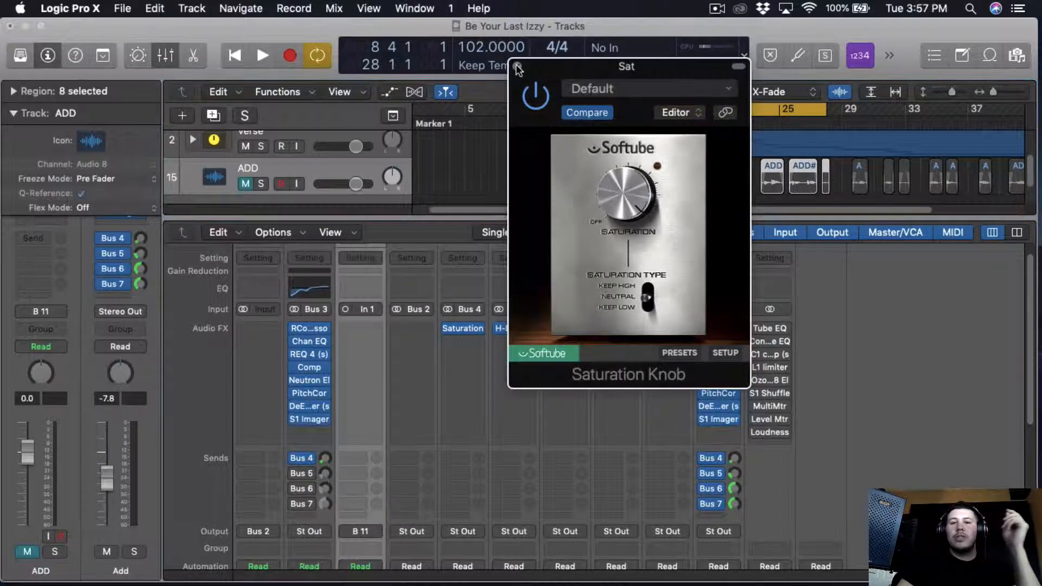
Step: Enable the Verse channel's Bus 5 delay send, start playback, and solo the Verse track
{"action": "scroll", "coordinate": [462, 328], "scroll_direction": "down", "scroll_amount": 3}
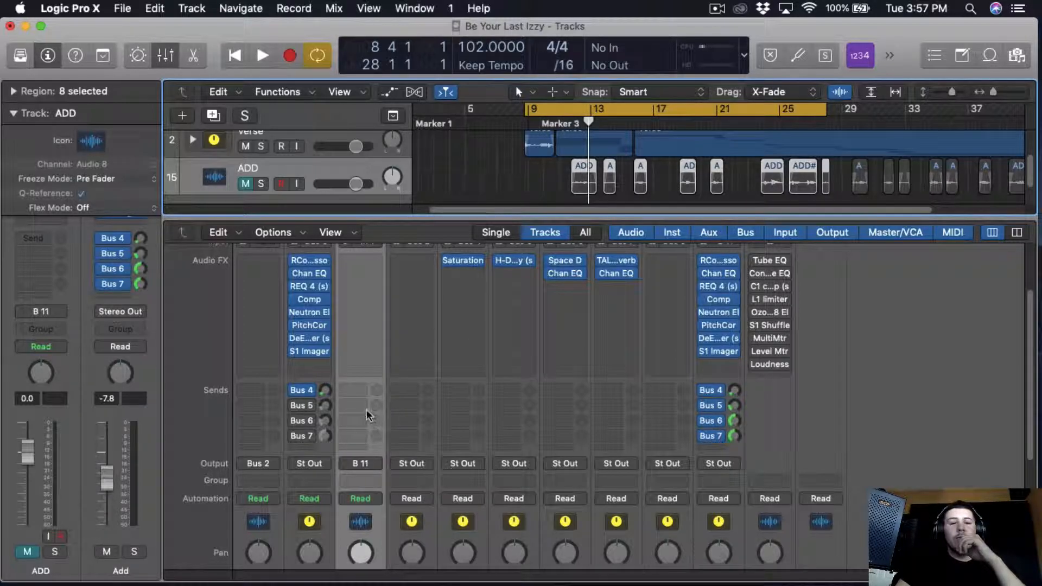
{"action": "scroll", "coordinate": [366, 409], "scroll_direction": "up", "scroll_amount": 3}
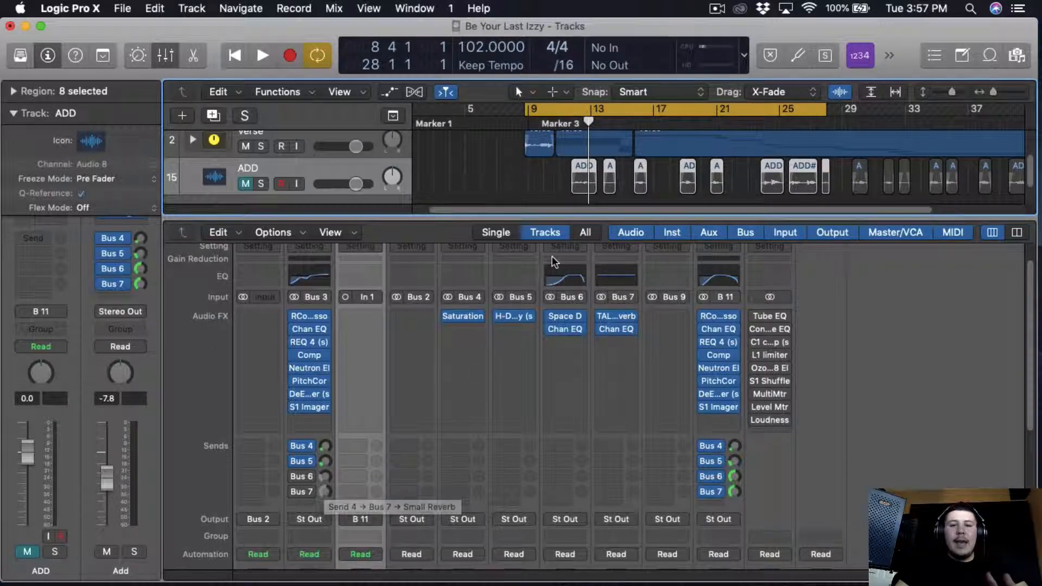
{"action": "key", "text": "space"}
{"action": "left_click", "coordinate": [261, 146]}
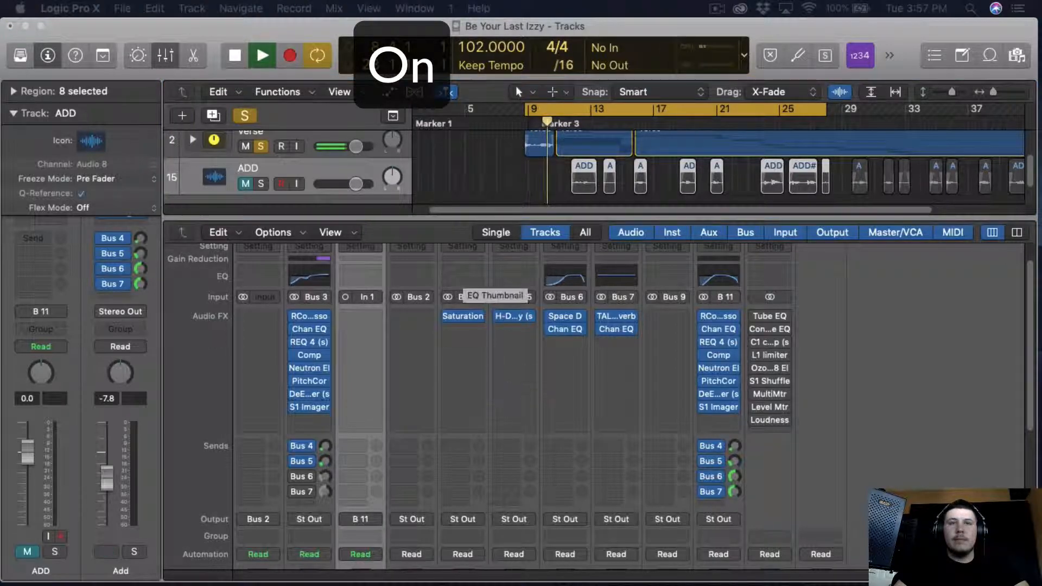
Step: Open the H-Delay on the Delay channel, compare the soloed Verse with the Bus 5 send off and on, and stop playback
{"action": "left_click", "coordinate": [514, 319]}
{"action": "left_click_drag", "start_coordinate": [700, 44], "coordinate": [848, 31]}
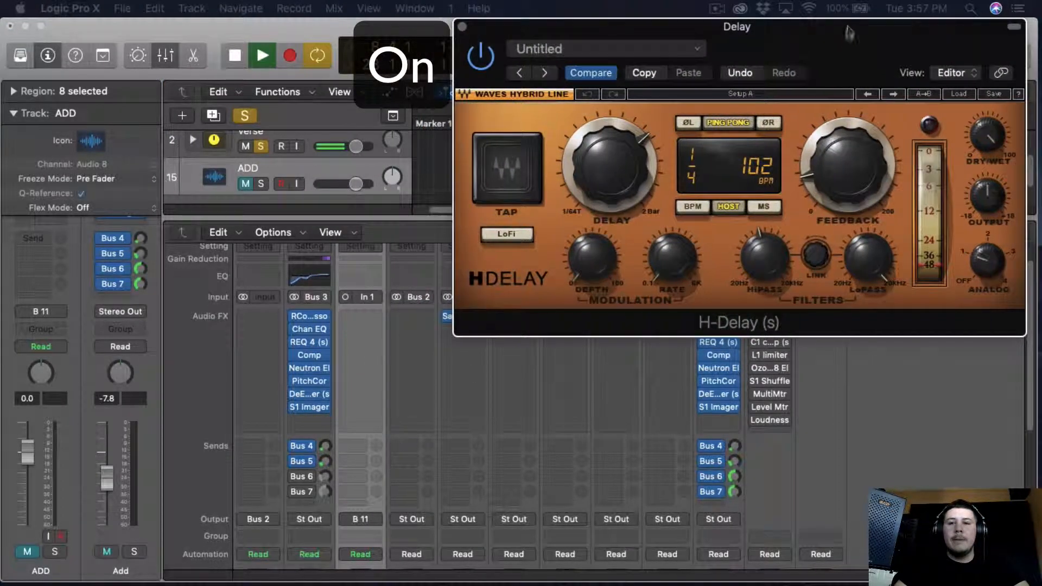
{"action": "left_click", "coordinate": [298, 461], "text": "super"}
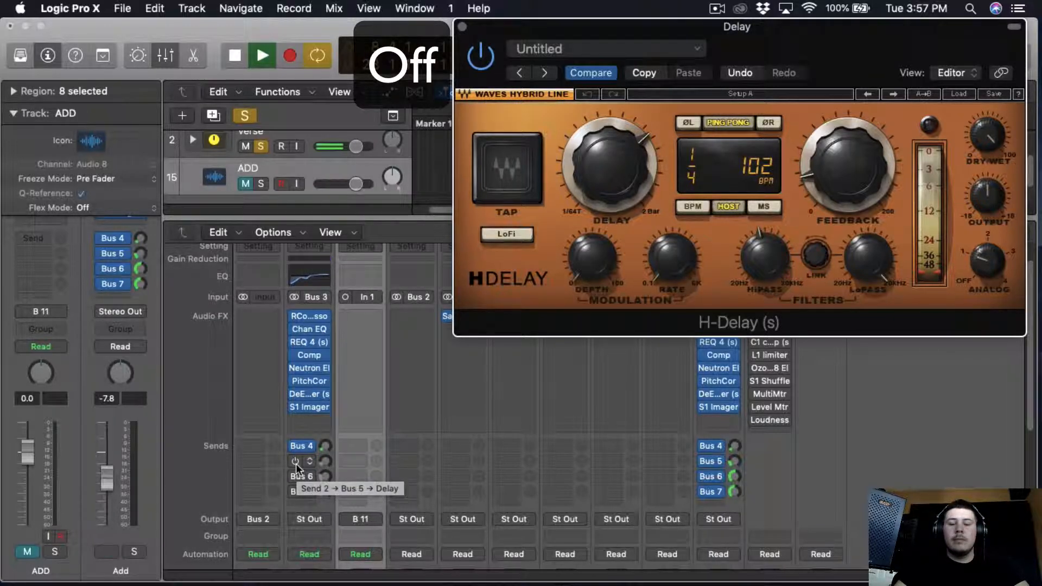
{"action": "left_click", "coordinate": [296, 461]}
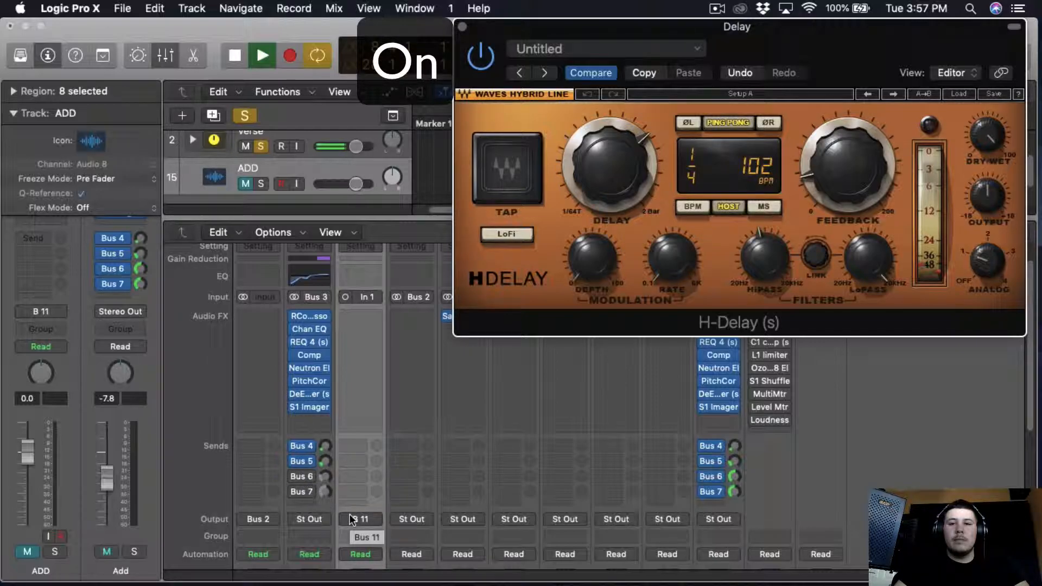
{"action": "key", "text": "space"}
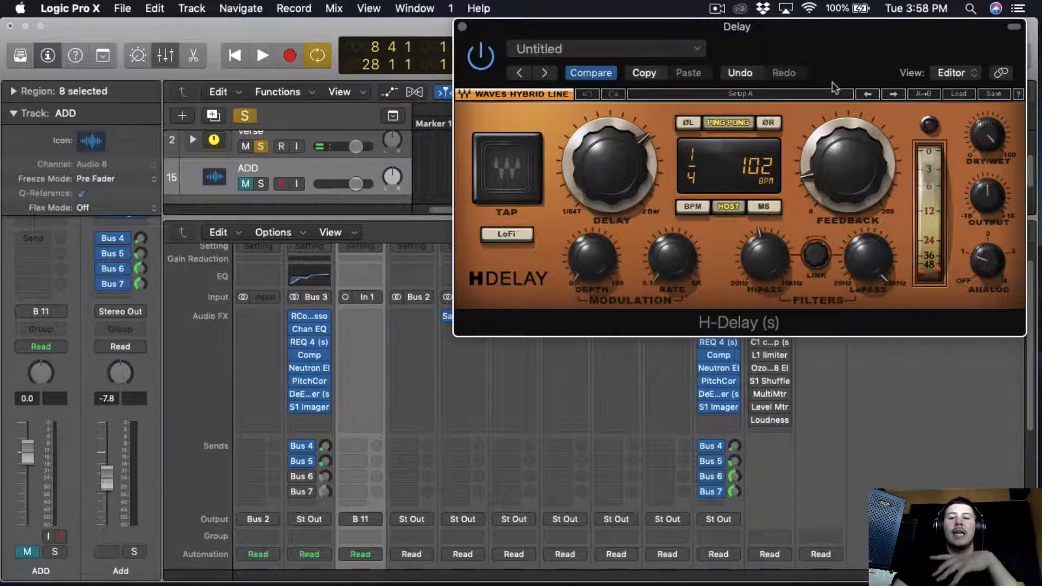
Step: Review the H-Delay's high-pass, low-pass and feedback settings, and close the plug-in
{"action": "mouse_move", "coordinate": [704, 256]}
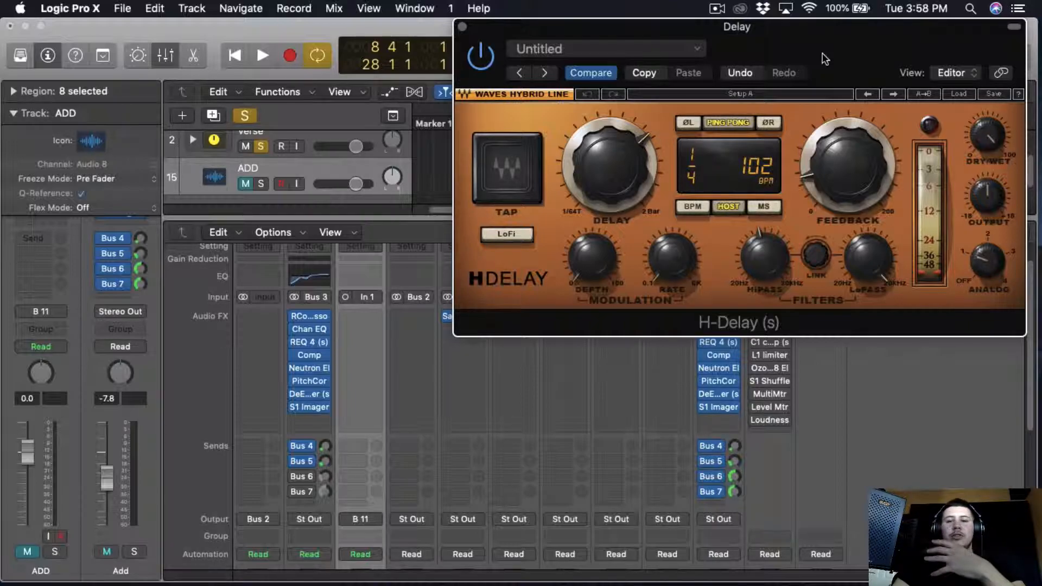
{"action": "mouse_move", "coordinate": [766, 270]}
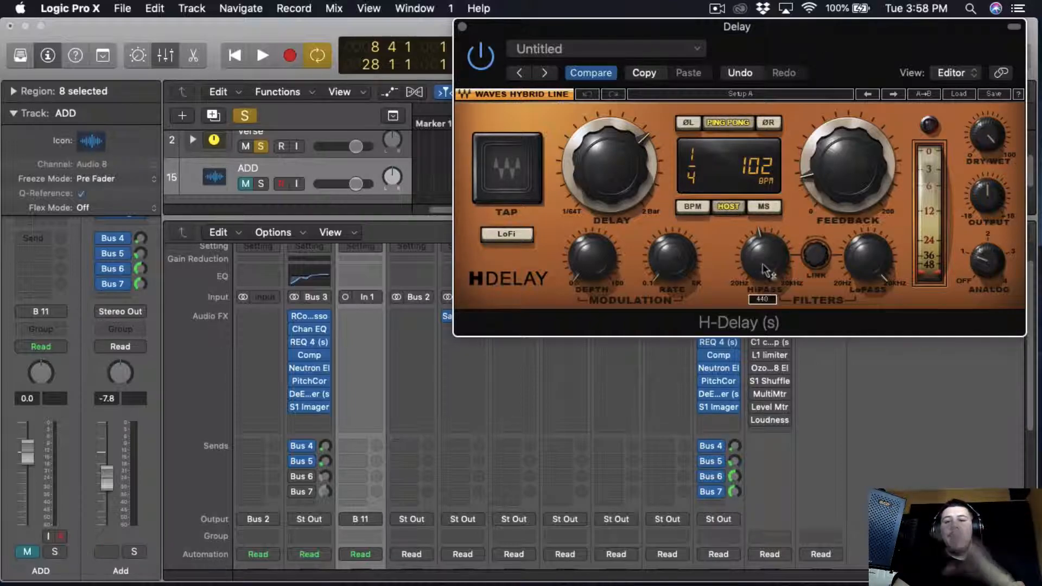
{"action": "mouse_move", "coordinate": [880, 275]}
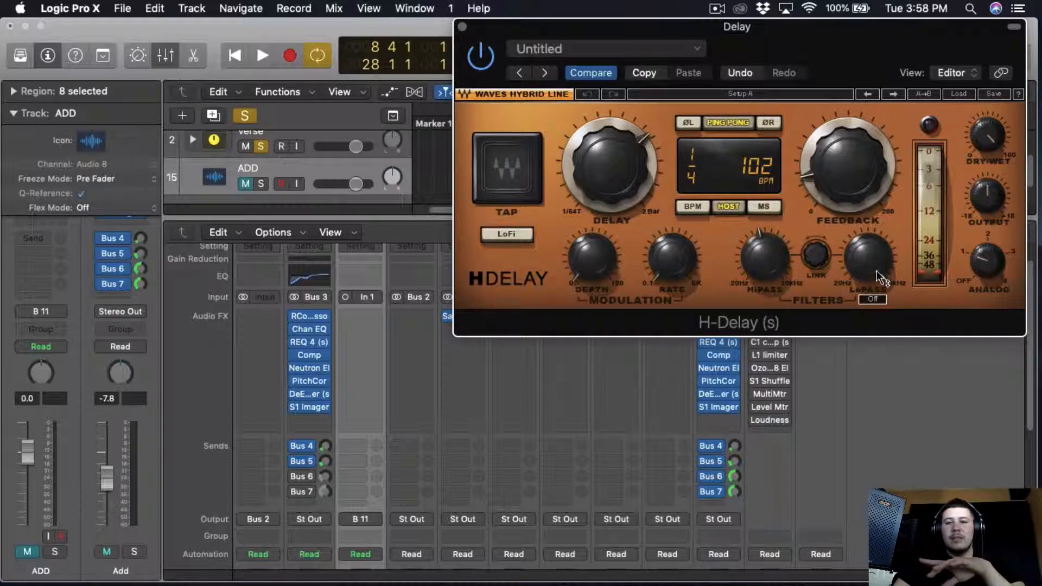
{"action": "mouse_move", "coordinate": [867, 201]}
{"action": "left_click_drag", "start_coordinate": [868, 201], "coordinate": [868, 203]}
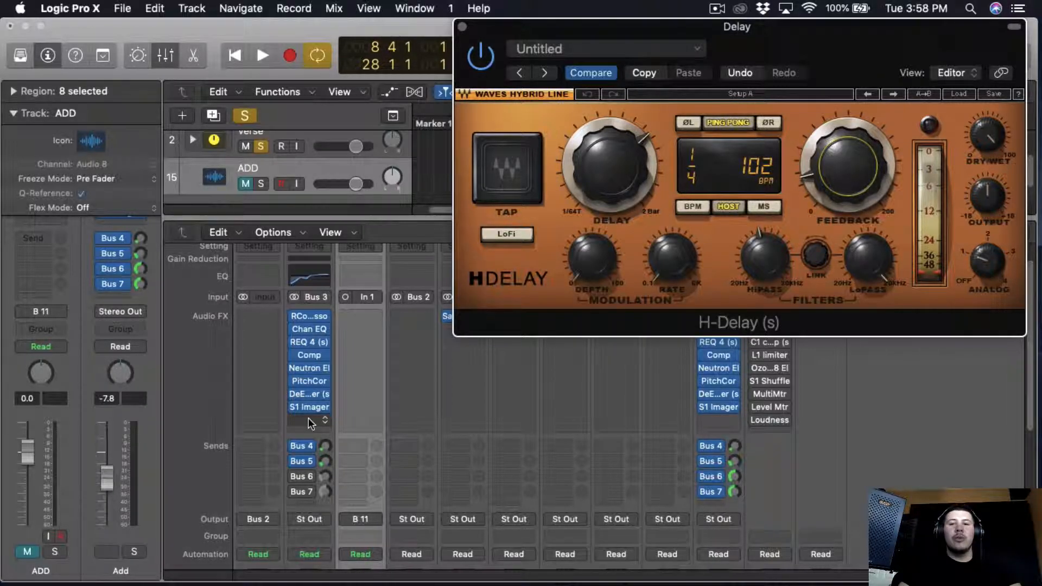
{"action": "left_click", "coordinate": [462, 27]}
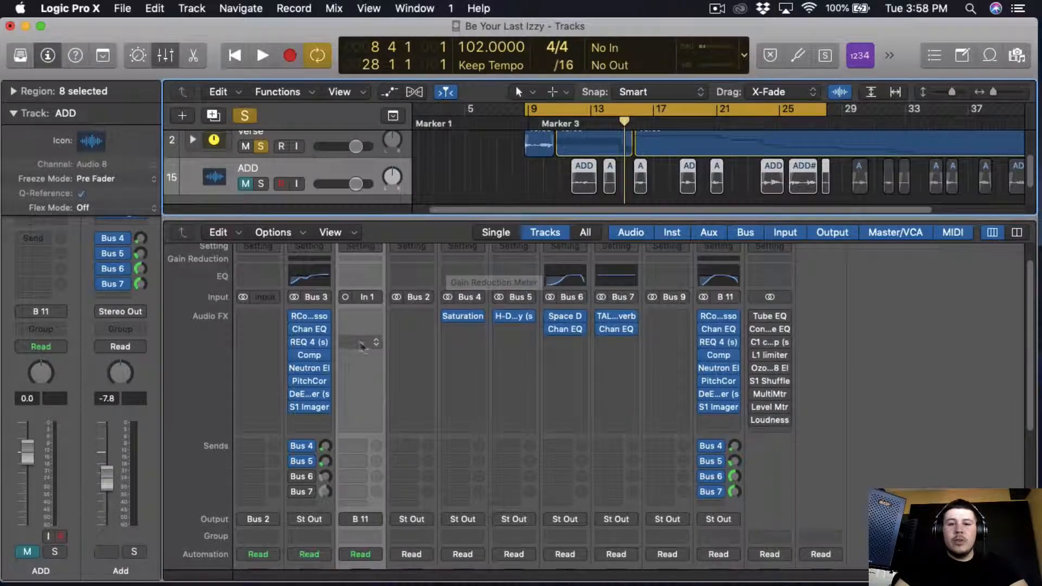
Step: Enable the Verse's Bus 6 reverb send and open Space Designer on the Reverb channel, placing its window clear of the Verse sends
{"action": "left_click", "coordinate": [561, 316]}
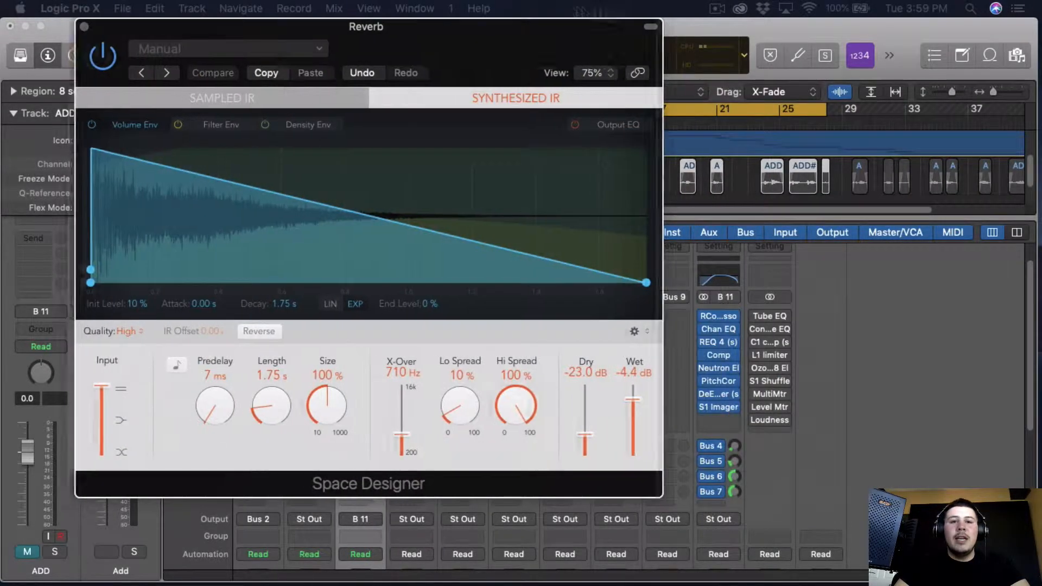
{"action": "left_click_drag", "start_coordinate": [520, 25], "coordinate": [707, 25]}
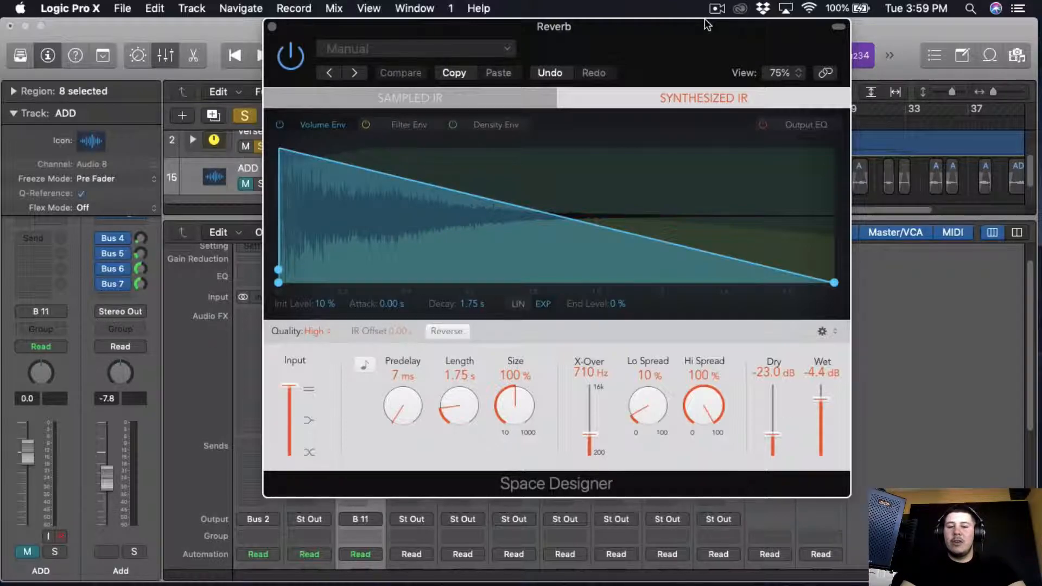
{"action": "left_click_drag", "start_coordinate": [707, 25], "coordinate": [821, 24]}
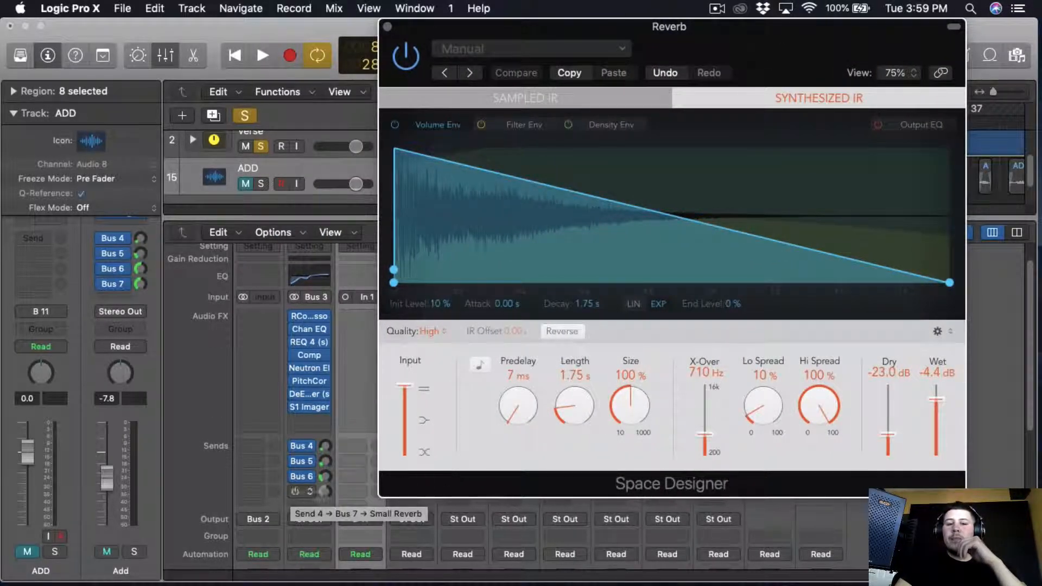
Step: Play the soloed Verse, compare Space Designer bypassed and active, and close the plug-in
{"action": "scroll", "coordinate": [329, 380], "scroll_direction": "down", "scroll_amount": 3}
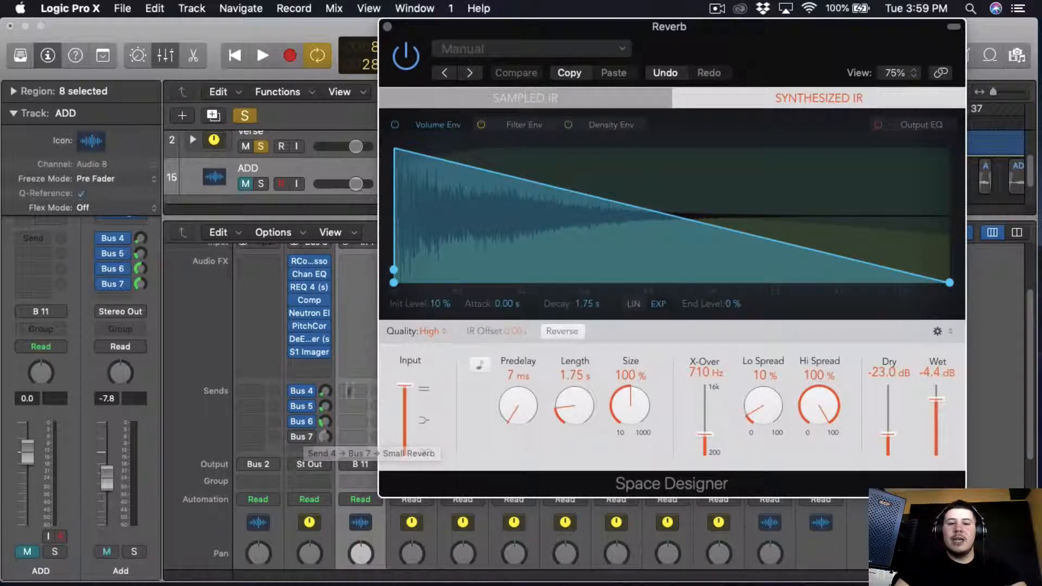
{"action": "key", "text": "space"}
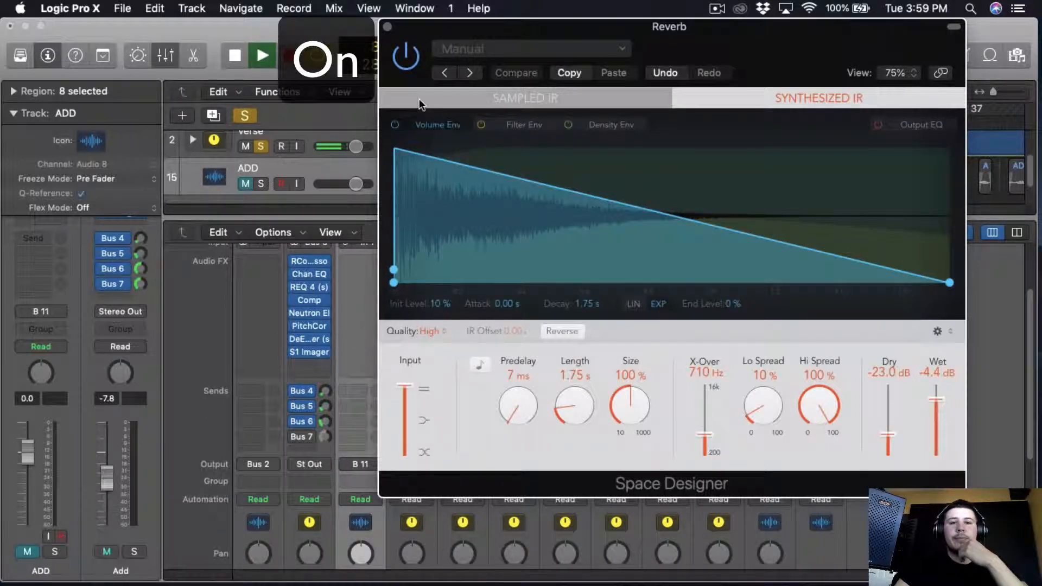
{"action": "left_click", "coordinate": [408, 64]}
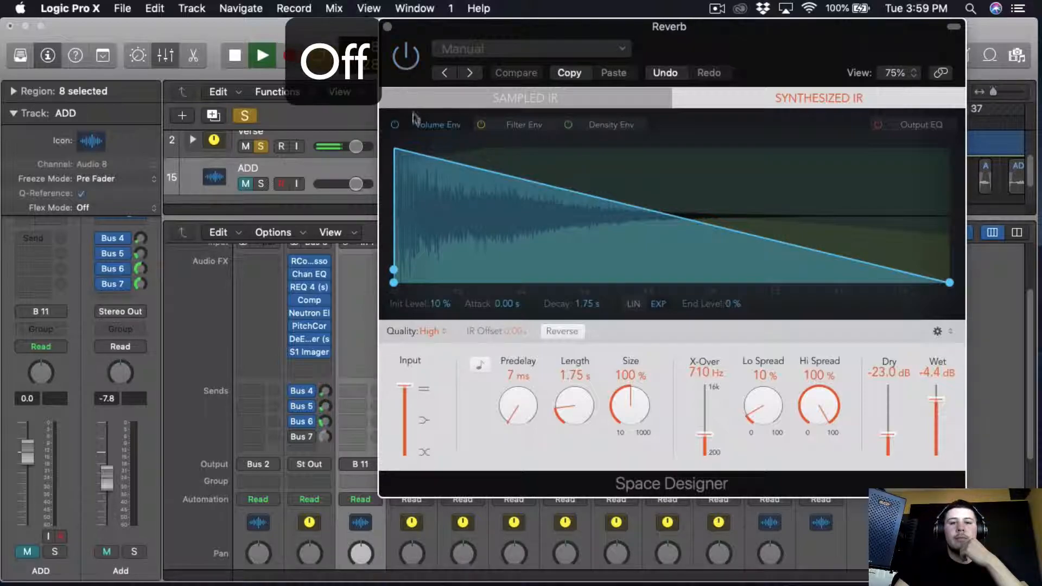
{"action": "left_click", "coordinate": [407, 58]}
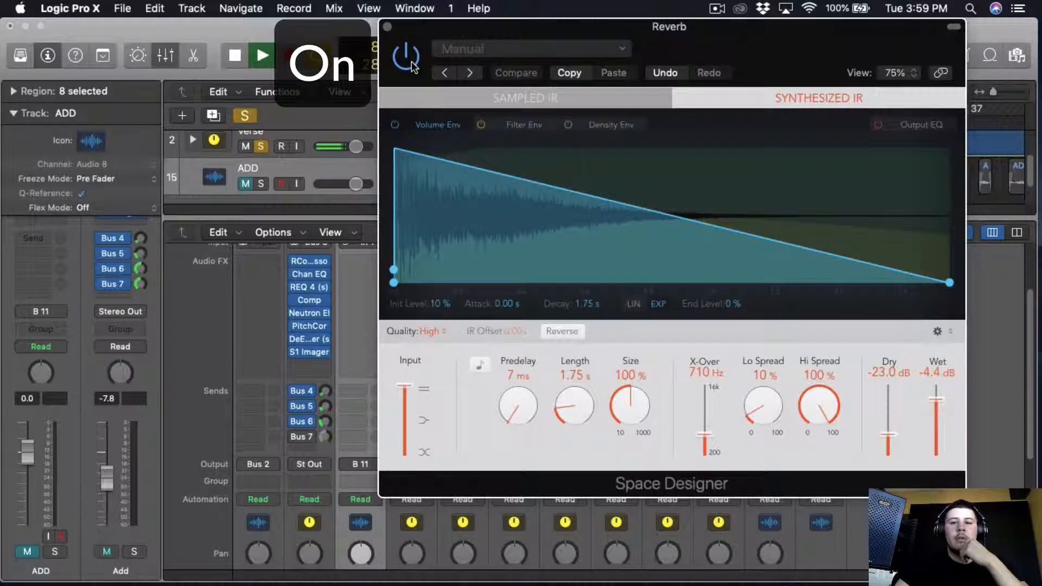
{"action": "left_click", "coordinate": [388, 27]}
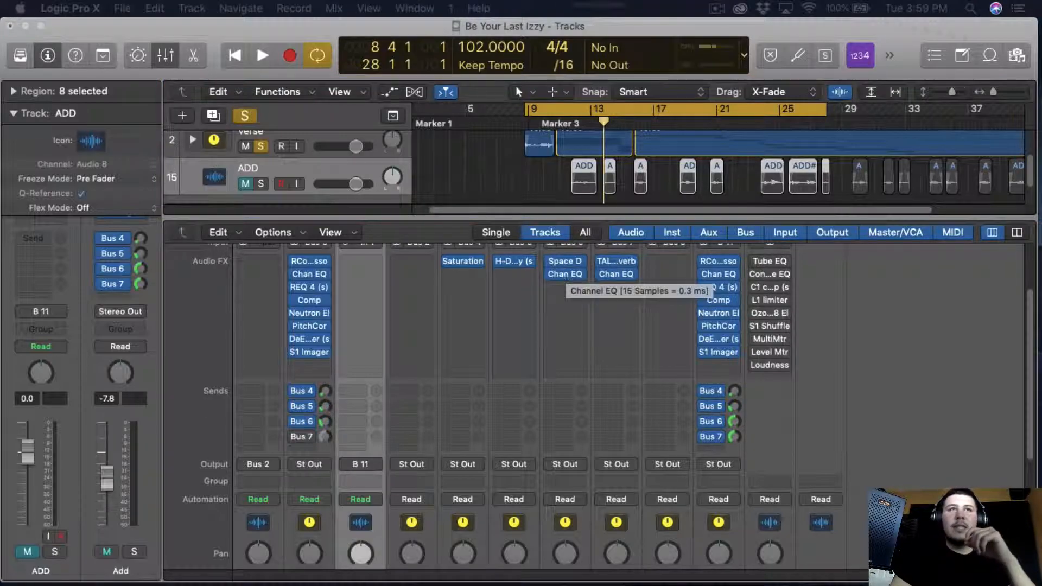
Step: Open the Reverb channel's Channel EQ to review its low-cut and high-cut filters, and close it
{"action": "left_click", "coordinate": [616, 274]}
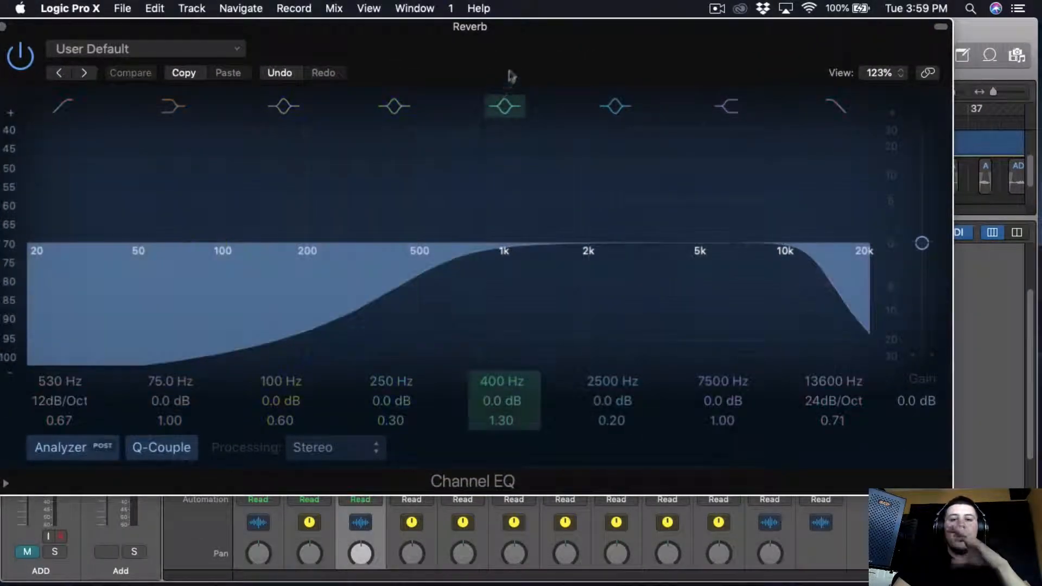
{"action": "left_click_drag", "start_coordinate": [507, 76], "coordinate": [594, 76]}
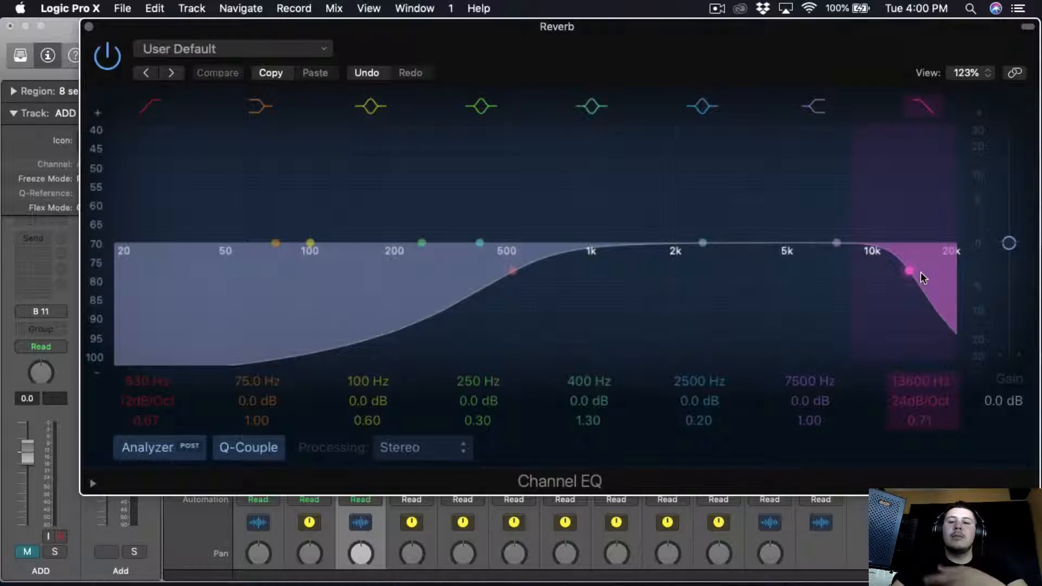
{"action": "key", "text": "super+w"}
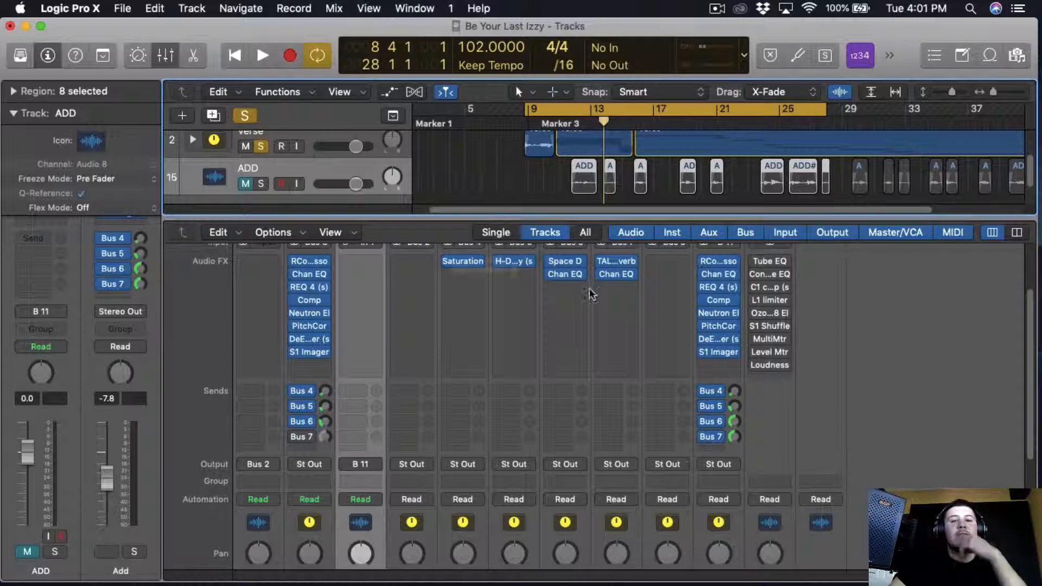
Step: Enable the Verse channel's Bus 7 send and open the TAL Reverb II plug-in on the Small Reverb channel
{"action": "left_click", "coordinate": [293, 437]}
{"action": "left_click", "coordinate": [622, 261]}
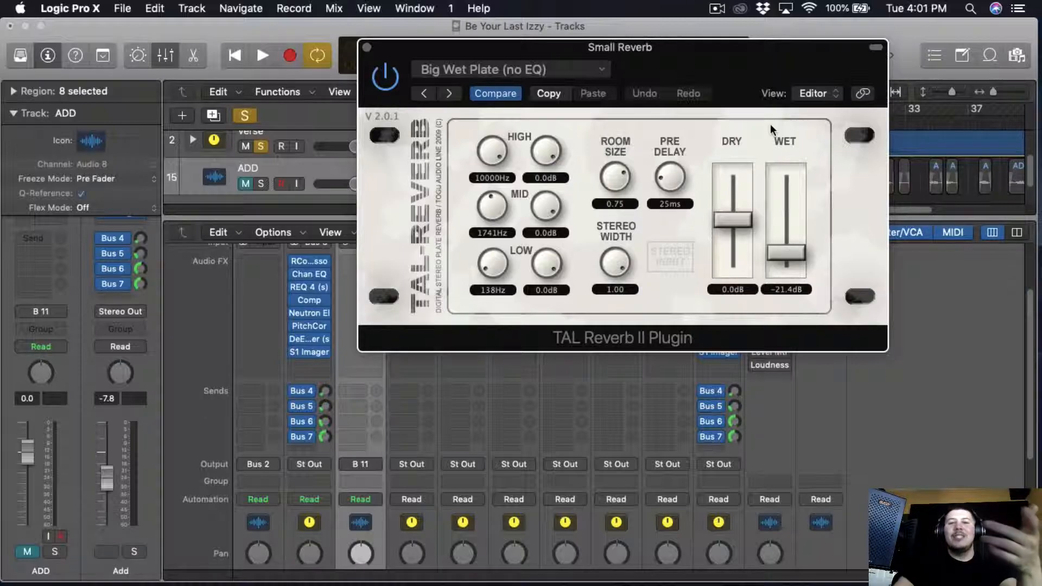
Step: Review the TAL Reverb II factory presets on the Small Reverb channel and close the plug-in
{"action": "left_click", "coordinate": [472, 70]}
{"action": "mouse_move", "coordinate": [554, 359]}
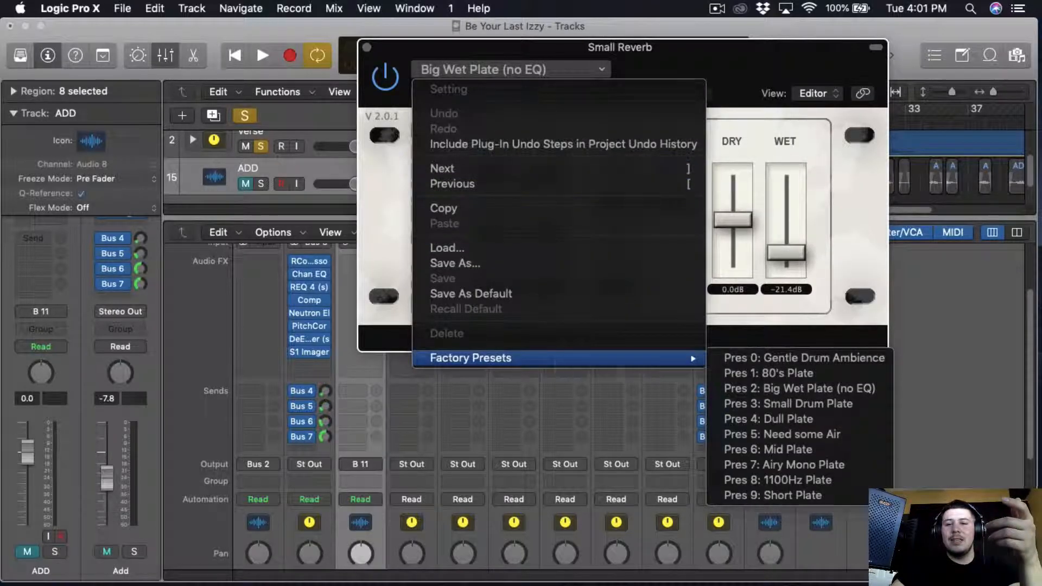
{"action": "left_click", "coordinate": [368, 48]}
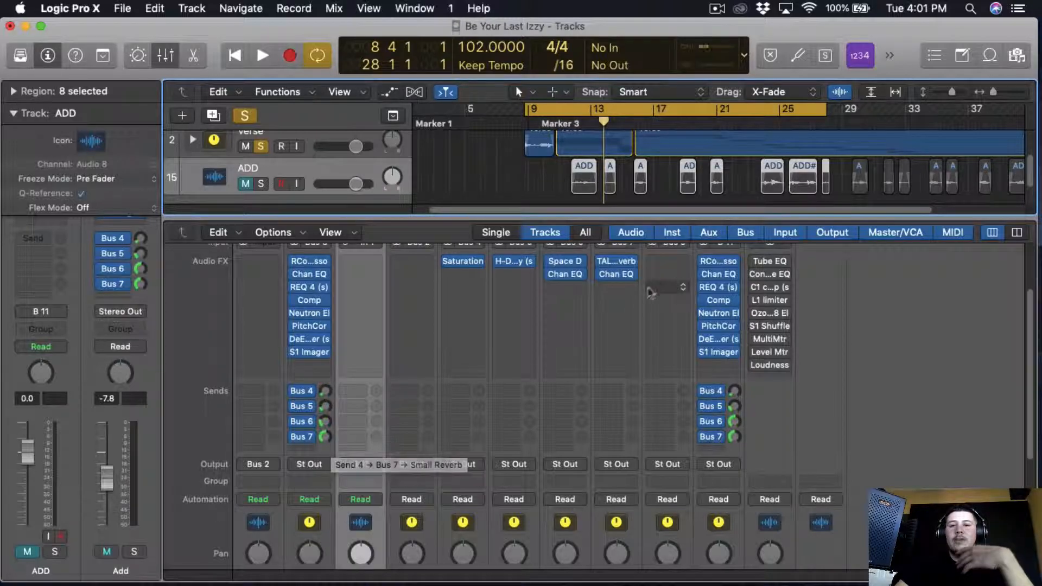
Step: Solo the Small Reverb channel, play the Verse, and compare TAL Reverb II active and bypassed
{"action": "scroll", "coordinate": [379, 445], "scroll_direction": "down", "scroll_amount": 8}
{"action": "key", "text": "space"}
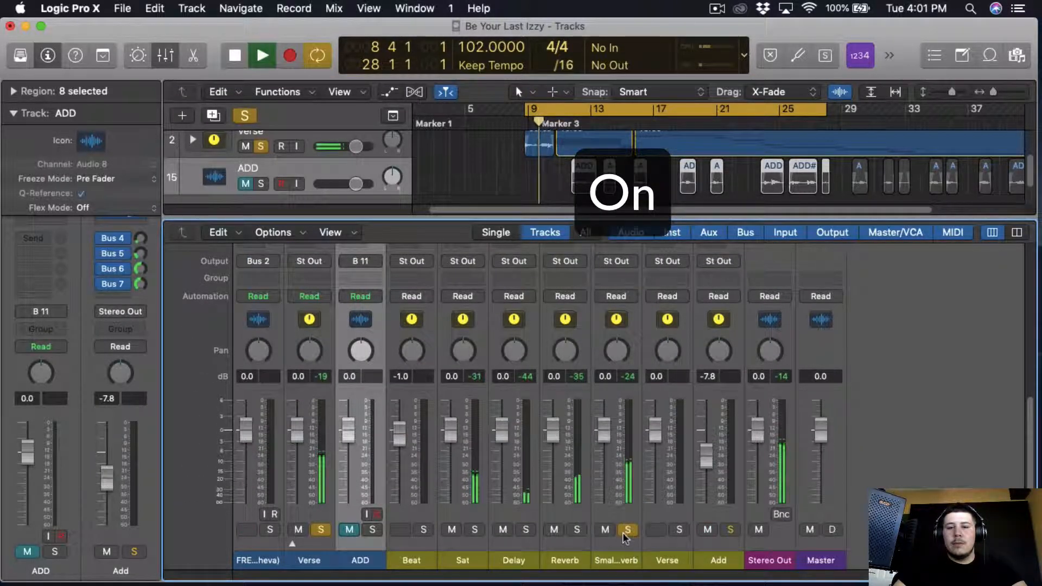
{"action": "scroll", "coordinate": [597, 413], "scroll_direction": "up", "scroll_amount": 8}
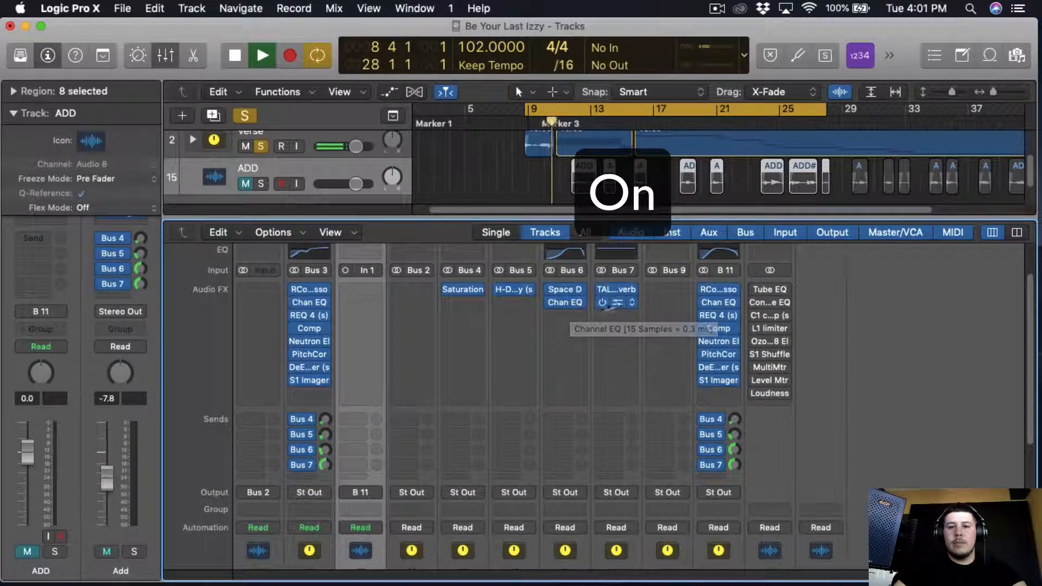
{"action": "left_click", "coordinate": [602, 290]}
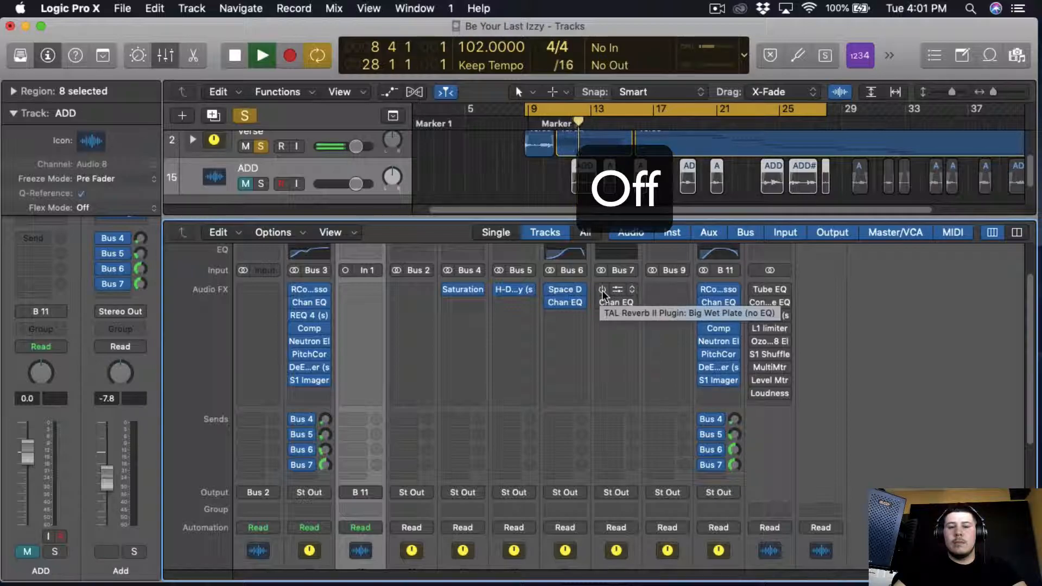
{"action": "left_click", "coordinate": [601, 290]}
{"action": "key", "text": "space"}
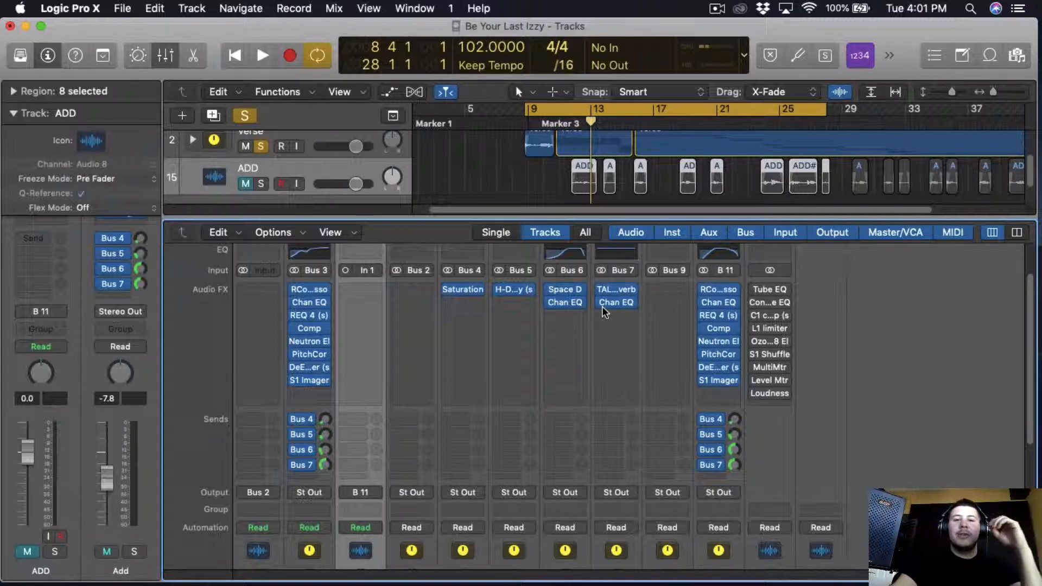
Step: Review the Small Reverb channel's Channel EQ, remove it from the channel, and check the TAL Reverb II settings
{"action": "mouse_move", "coordinate": [613, 291]}
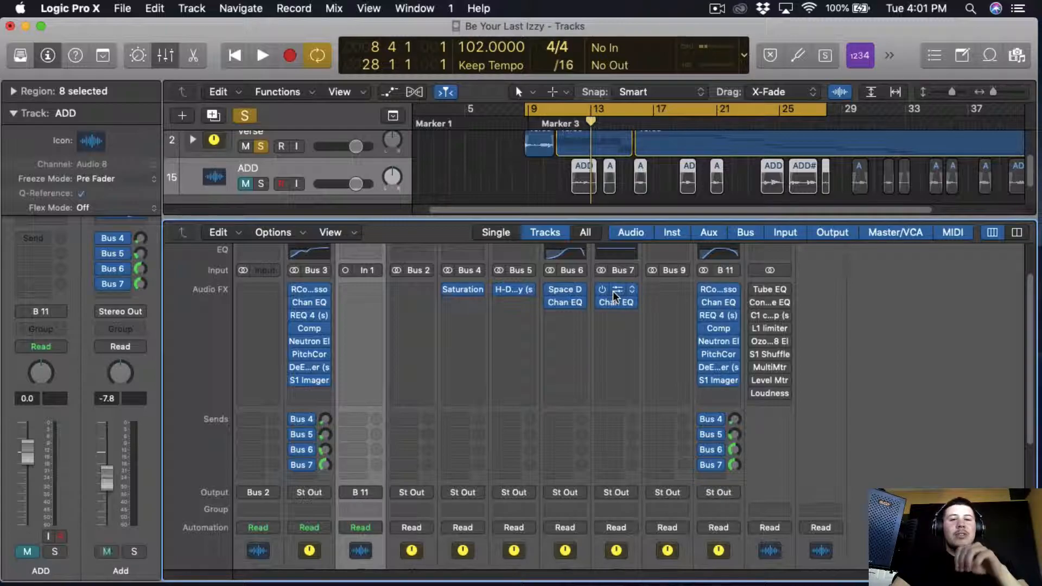
{"action": "scroll", "coordinate": [391, 186], "scroll_direction": "up", "scroll_amount": 3}
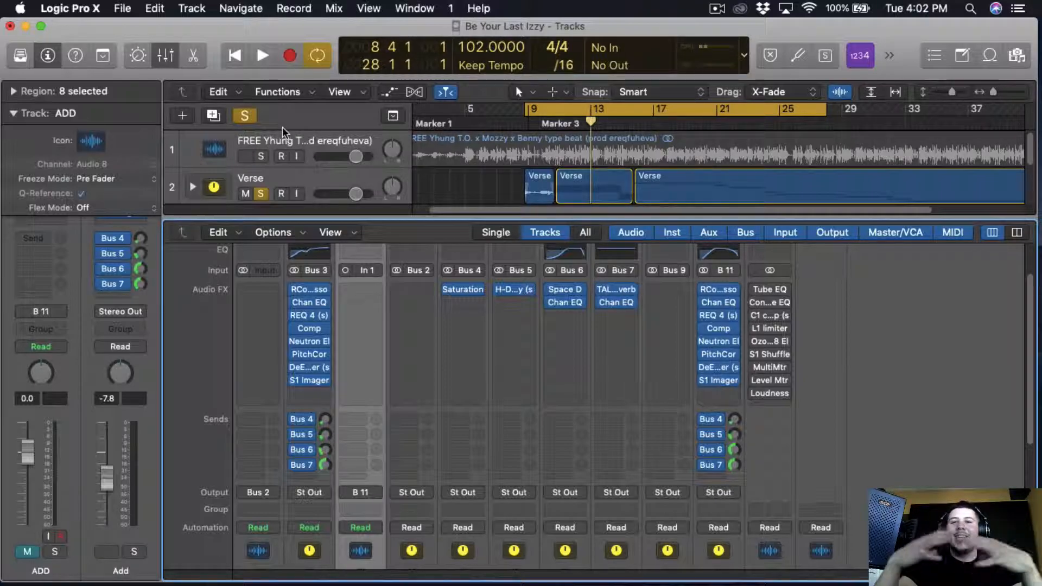
{"action": "left_click", "coordinate": [380, 314]}
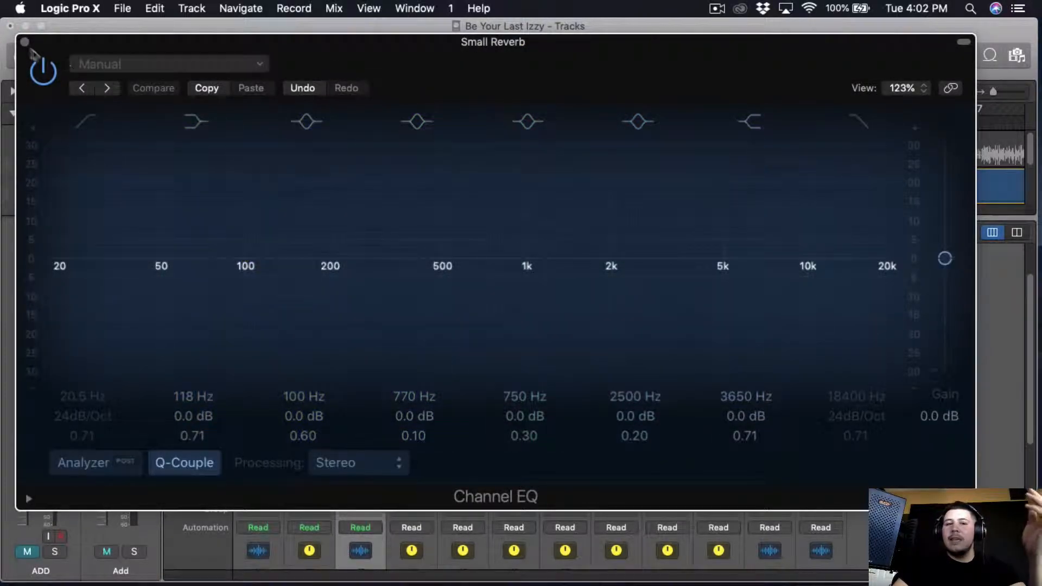
{"action": "left_click", "coordinate": [24, 41]}
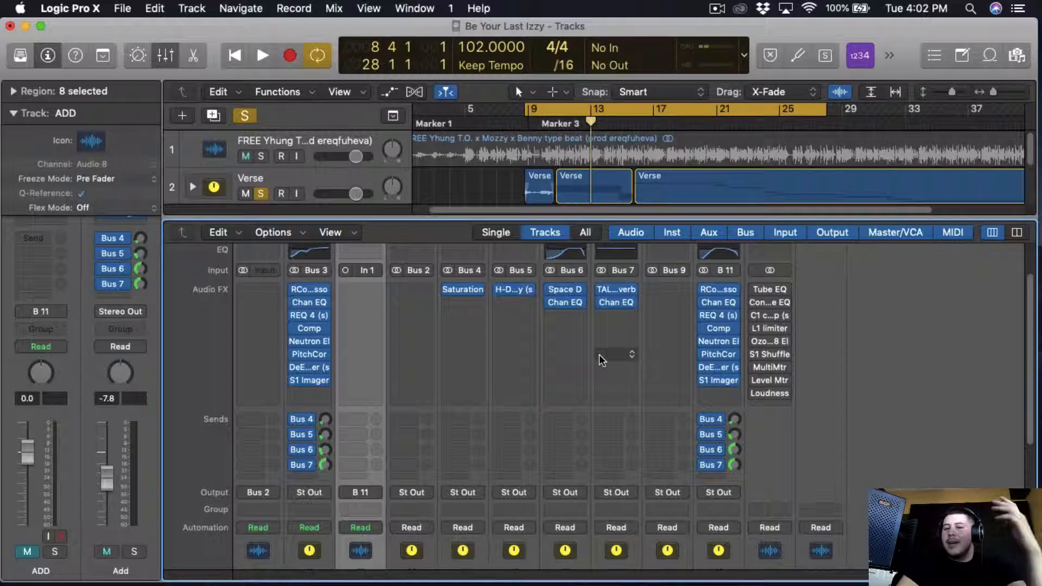
{"action": "left_click", "coordinate": [613, 289]}
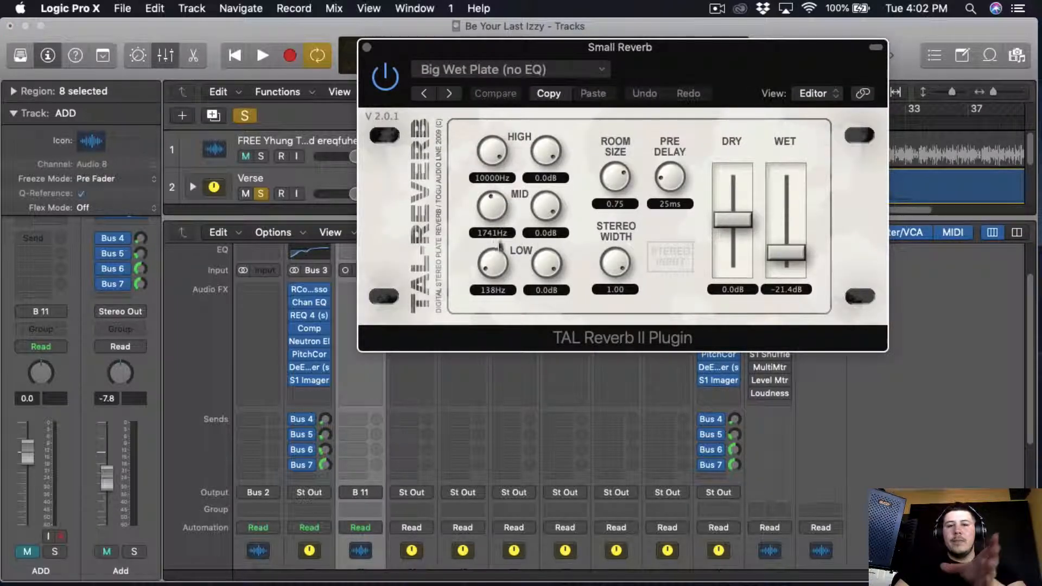
{"action": "left_click", "coordinate": [368, 48]}
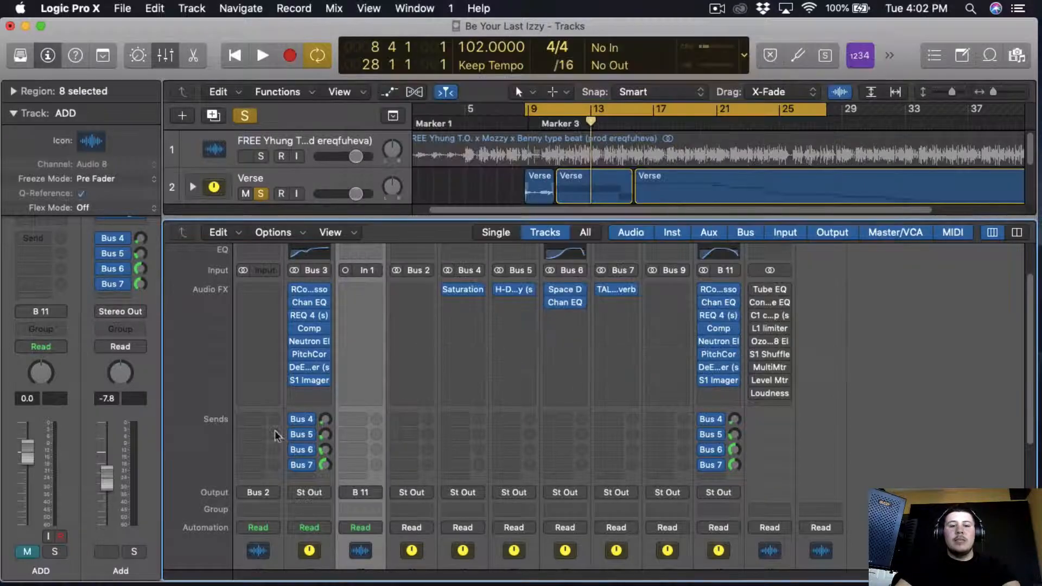
Step: Open the Add channel's Channel EQ to examine its low-cut and high-cut curve, and close it
{"action": "scroll", "coordinate": [590, 130], "scroll_direction": "down", "scroll_amount": 10}
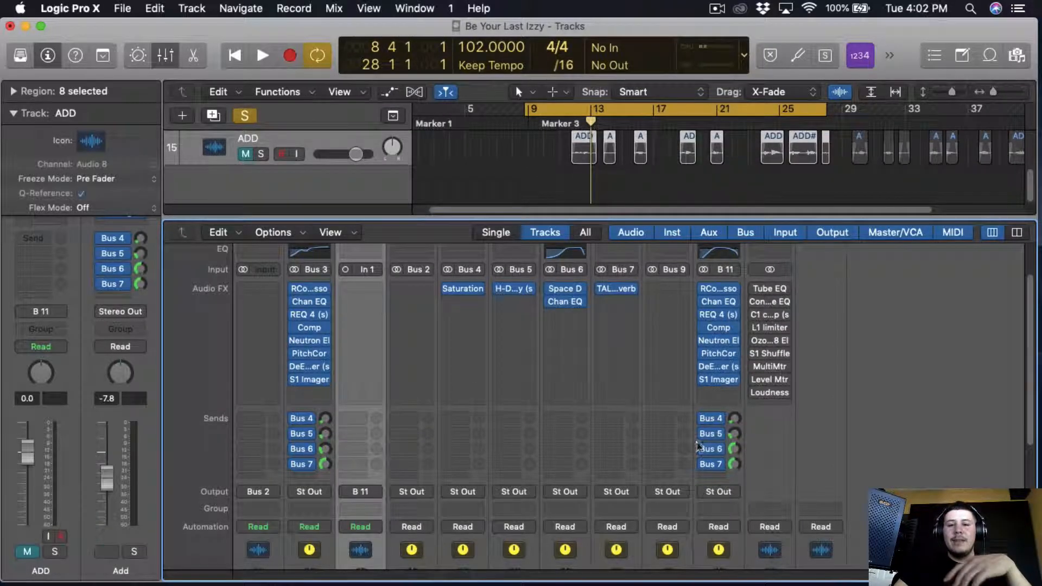
{"action": "left_click", "coordinate": [719, 301]}
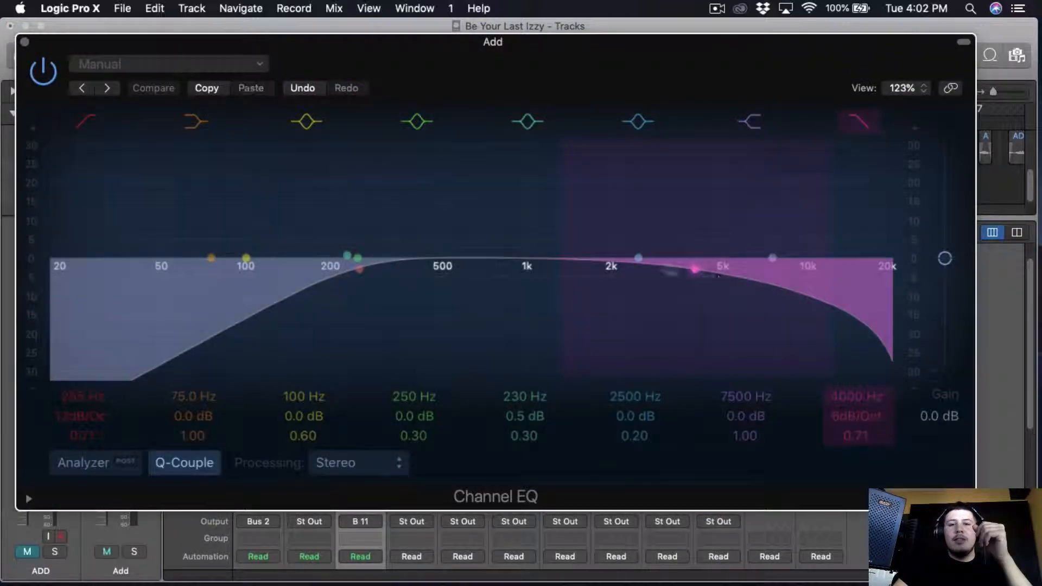
{"action": "left_click", "coordinate": [24, 42]}
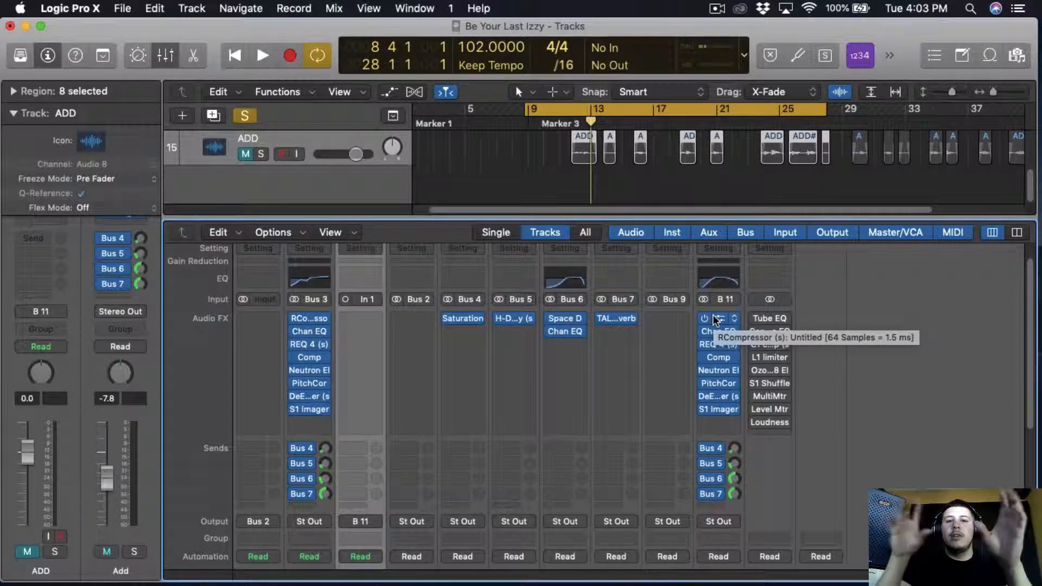
{"action": "double_click", "coordinate": [733, 283]}
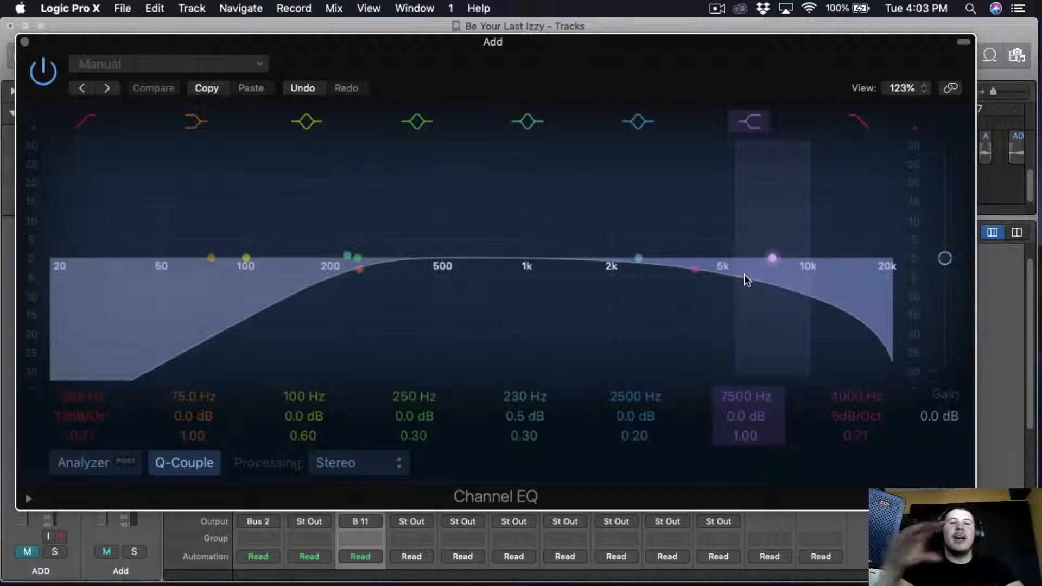
{"action": "left_click", "coordinate": [26, 42]}
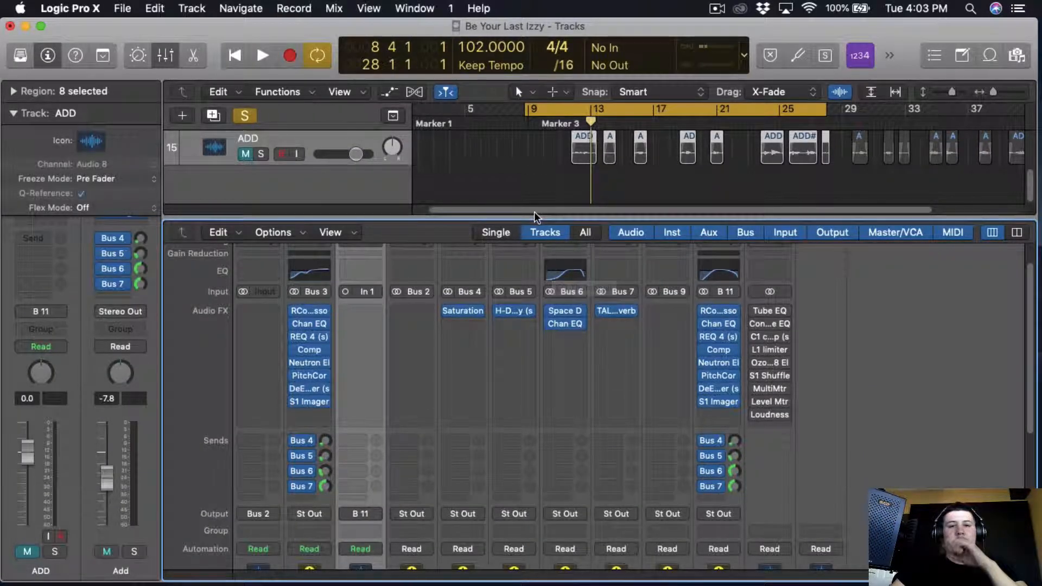
Step: Clear the solos and the ADD mute, turn cycling off, and play the full mix from about bar 7, before the Verse
{"action": "left_click_drag", "start_coordinate": [527, 219], "coordinate": [527, 468]}
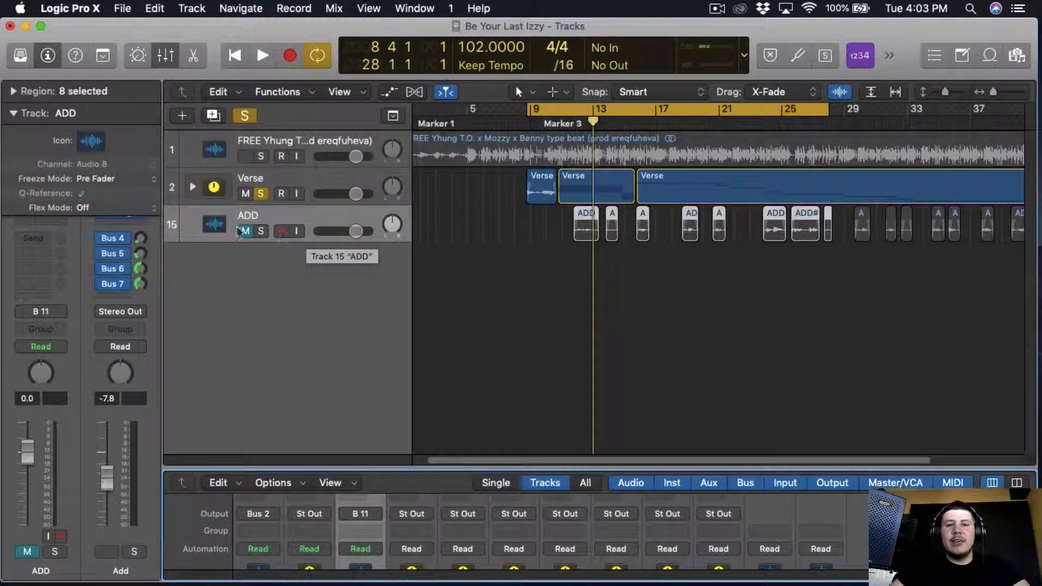
{"action": "key", "text": "ctrl+m"}
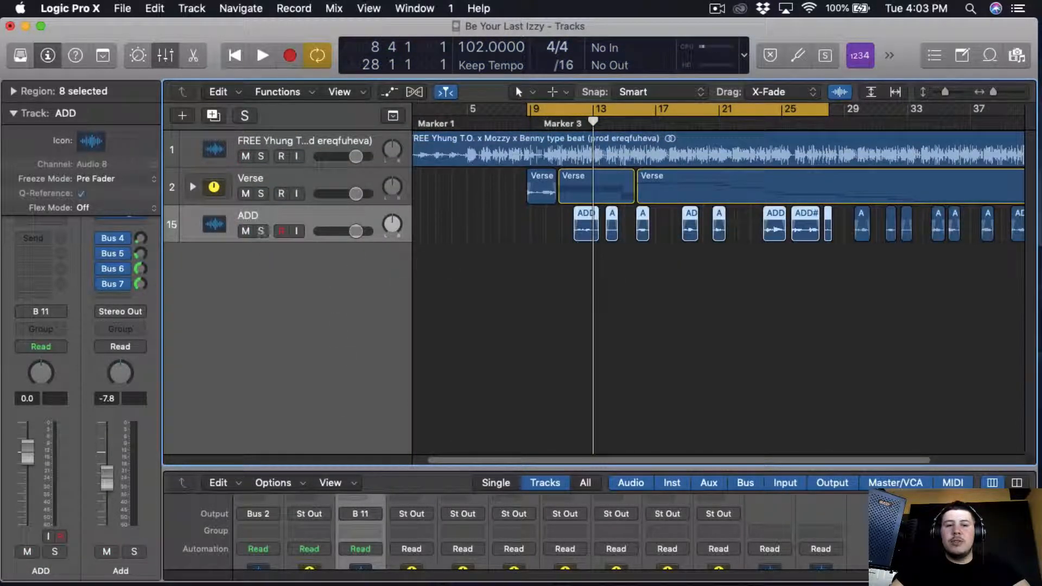
{"action": "left_click", "coordinate": [494, 111]}
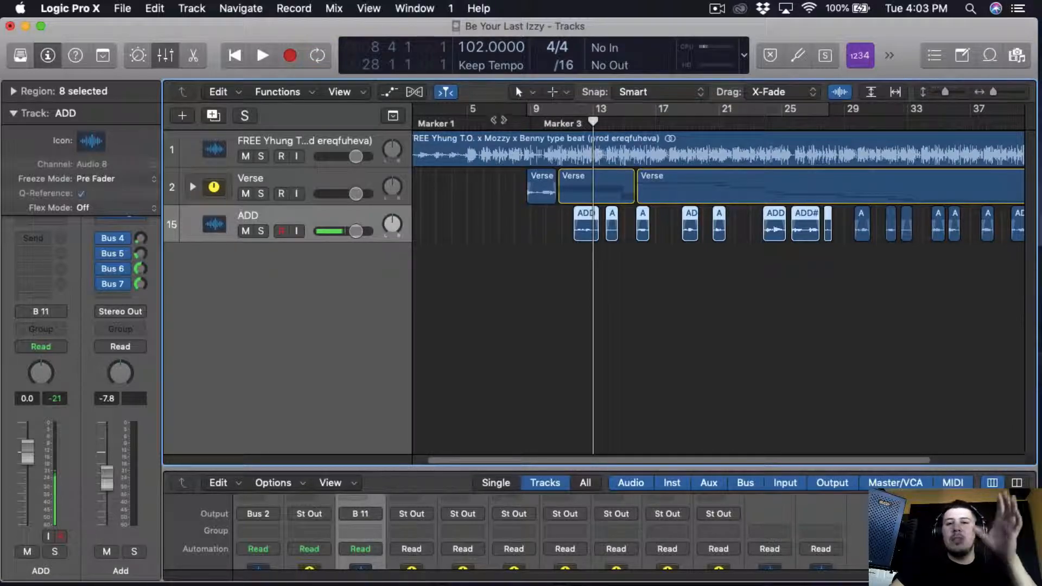
{"action": "left_click_drag", "start_coordinate": [520, 467], "coordinate": [612, 138]}
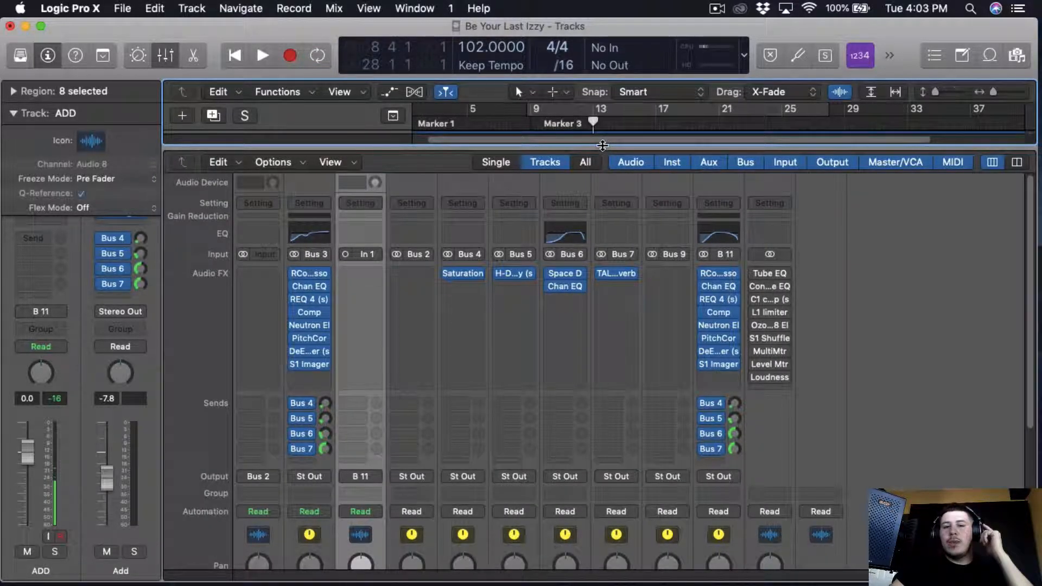
{"action": "left_click", "coordinate": [500, 124]}
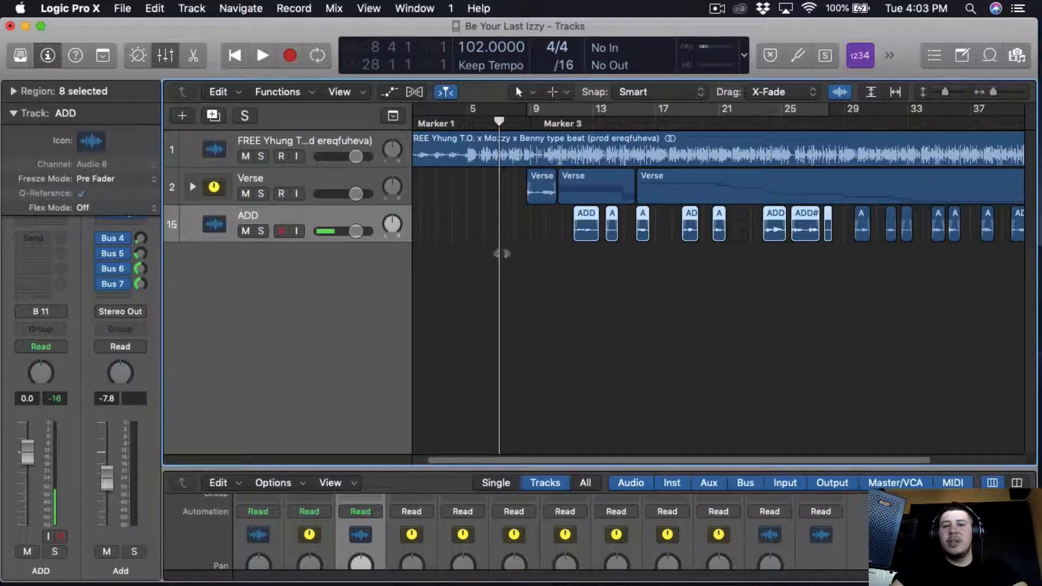
{"action": "key", "text": "space"}
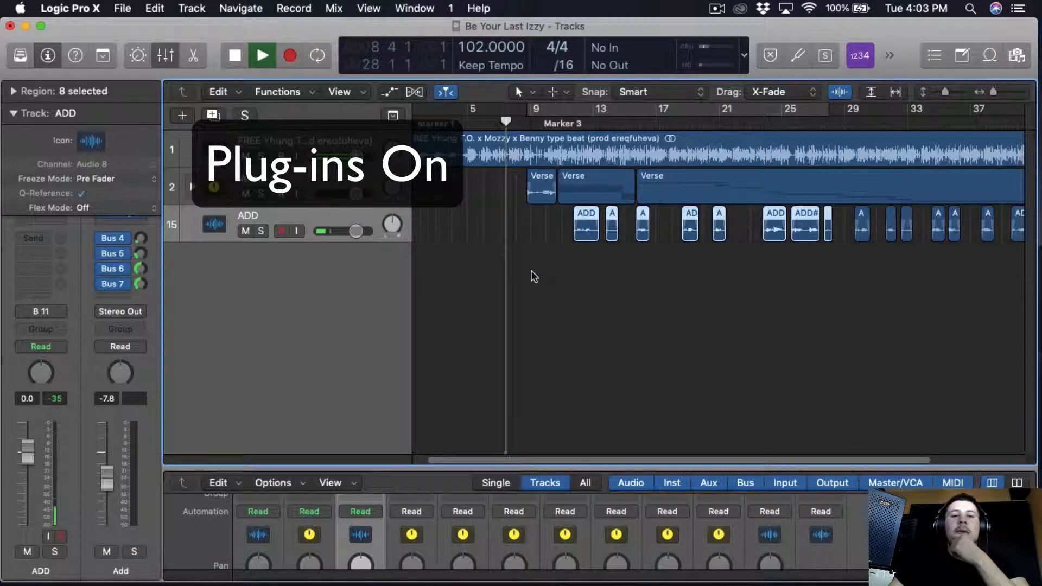
Step: Enlarge the mixer during playback and bypass all of the Verse channel's plug-ins and sends
{"action": "left_click_drag", "start_coordinate": [493, 467], "coordinate": [493, 206]}
{"action": "left_click", "coordinate": [285, 283], "text": "alt"}
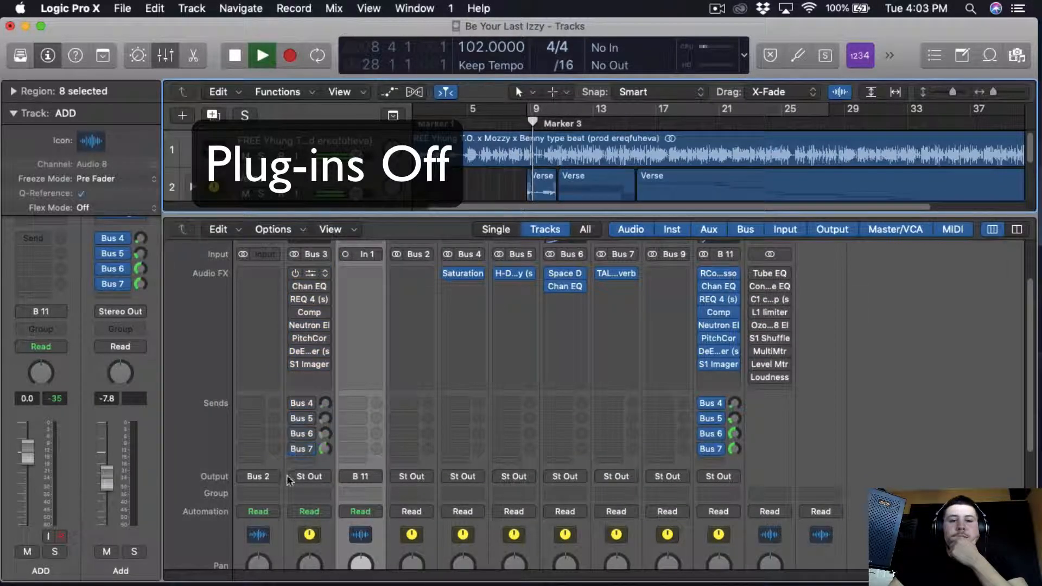
{"action": "mouse_move", "coordinate": [294, 276]}
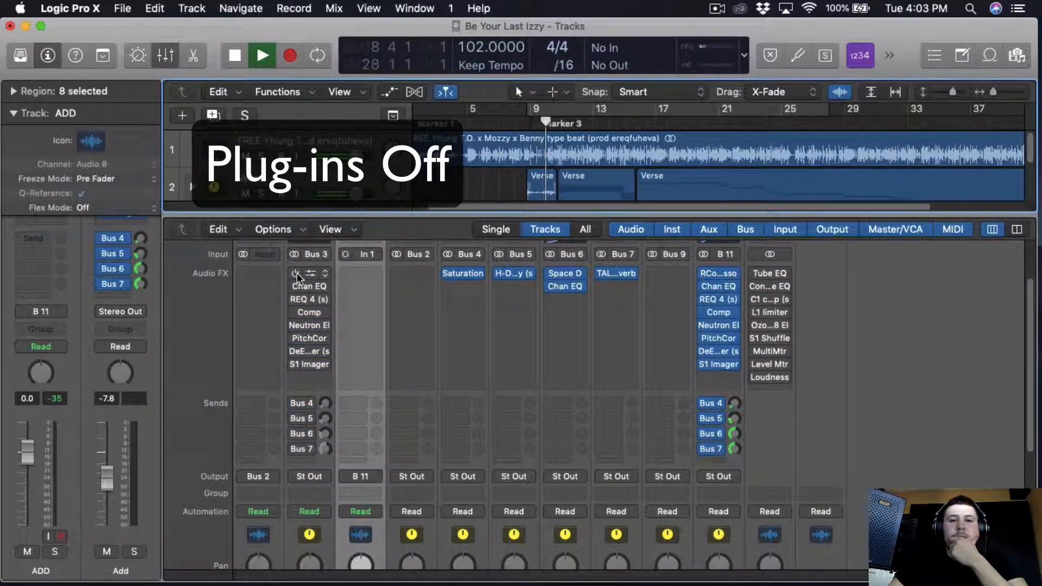
Step: Re-enable the Verse channel's RCompressor, turn cycling back on, and open the compressor's window
{"action": "left_click", "coordinate": [295, 273]}
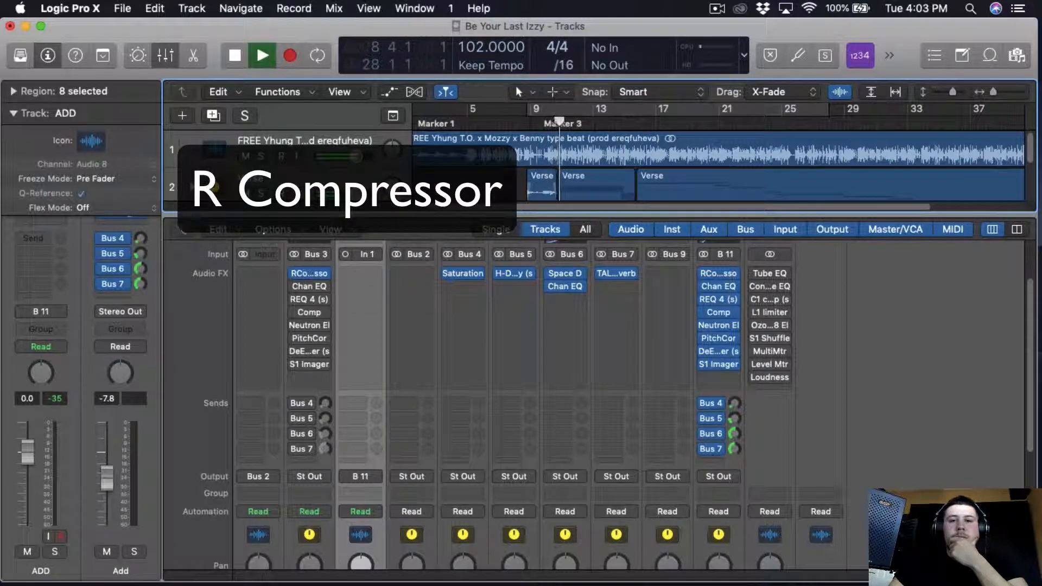
{"action": "key", "text": "c"}
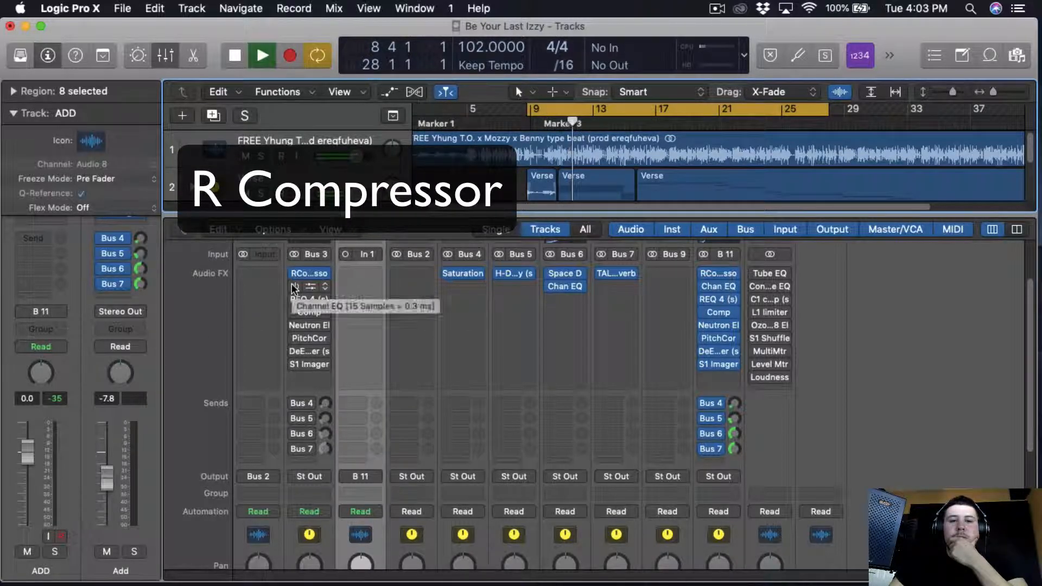
{"action": "left_click", "coordinate": [309, 273]}
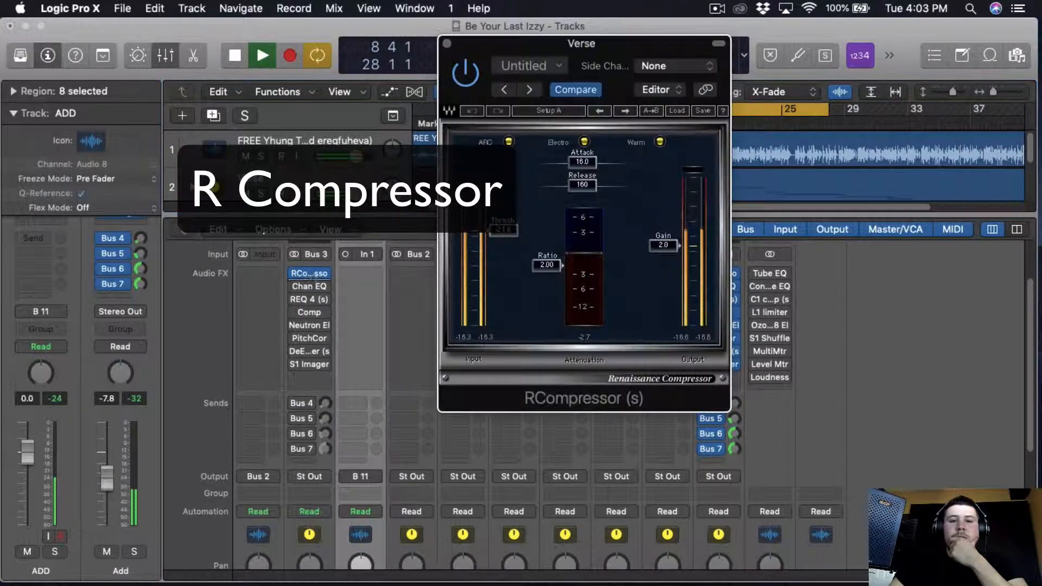
Step: Enable the Verse's Channel EQ and REQ 4, showing each plug-in and moving the REQ 4 window clear of the inserts
{"action": "left_click", "coordinate": [295, 286]}
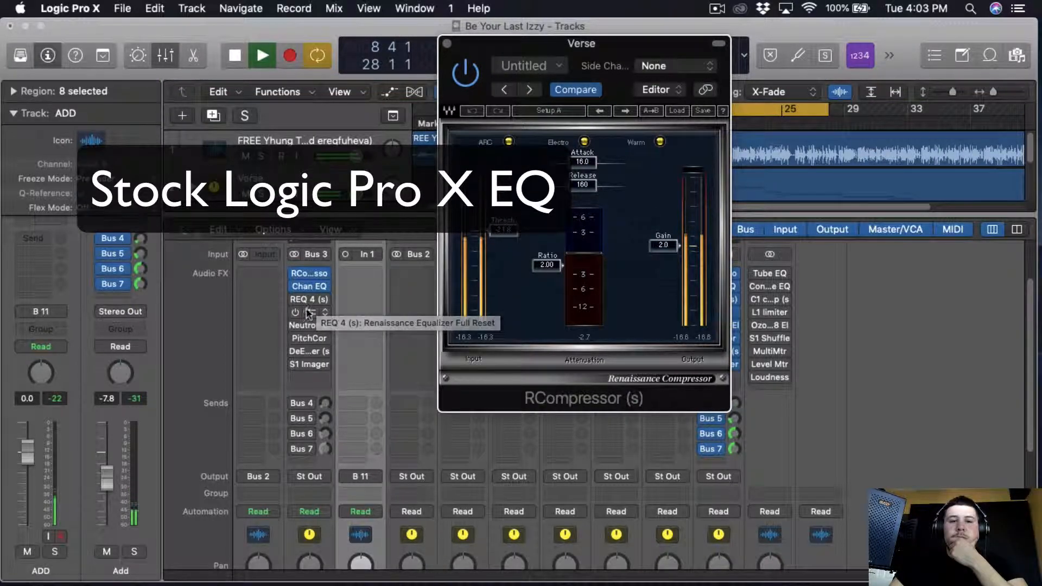
{"action": "left_click", "coordinate": [309, 287]}
{"action": "left_click_drag", "start_coordinate": [585, 114], "coordinate": [644, 23]}
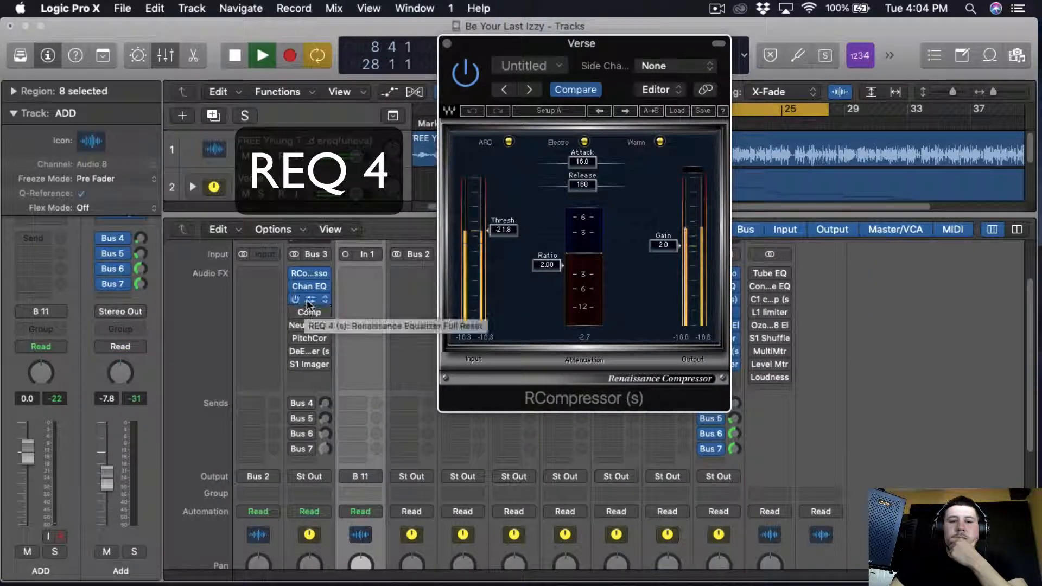
{"action": "left_click", "coordinate": [308, 303]}
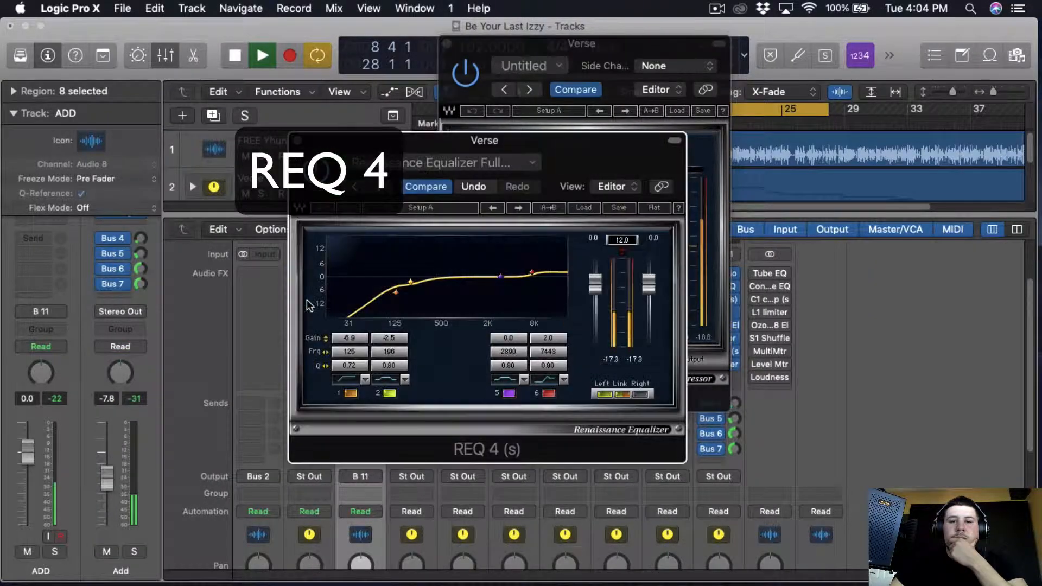
{"action": "left_click_drag", "start_coordinate": [548, 151], "coordinate": [902, 22]}
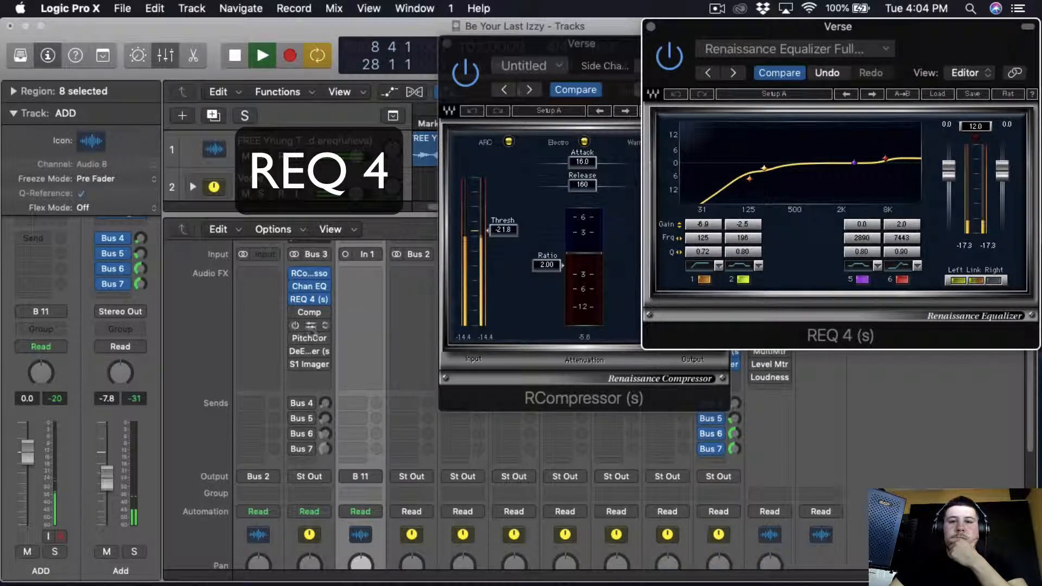
Step: Enable the Verse channel's Compressor and open its window, keeping it clear of the Verse inserts
{"action": "left_click", "coordinate": [296, 314]}
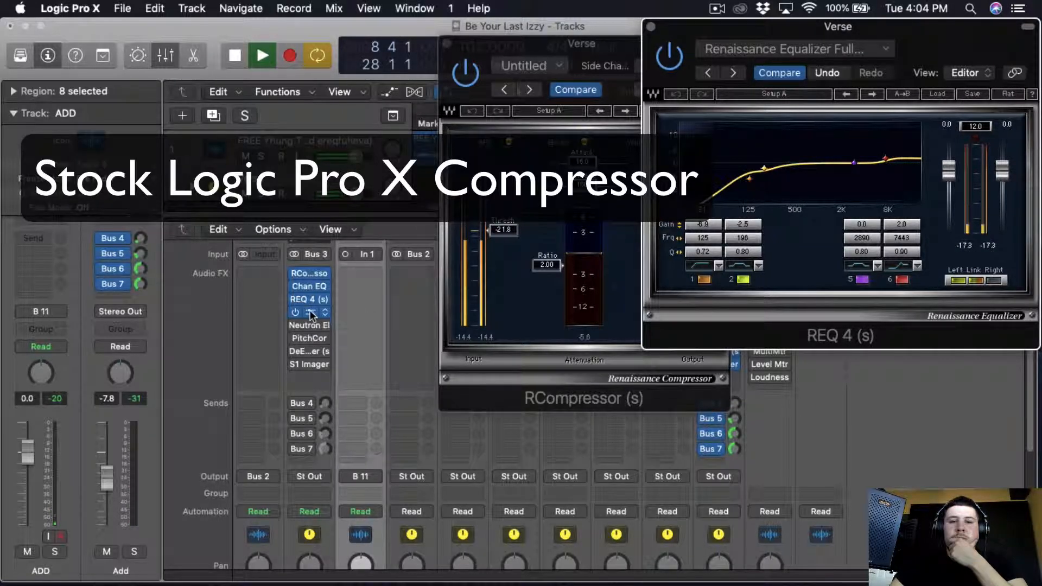
{"action": "left_click", "coordinate": [310, 312]}
{"action": "left_click_drag", "start_coordinate": [739, 48], "coordinate": [849, 47]}
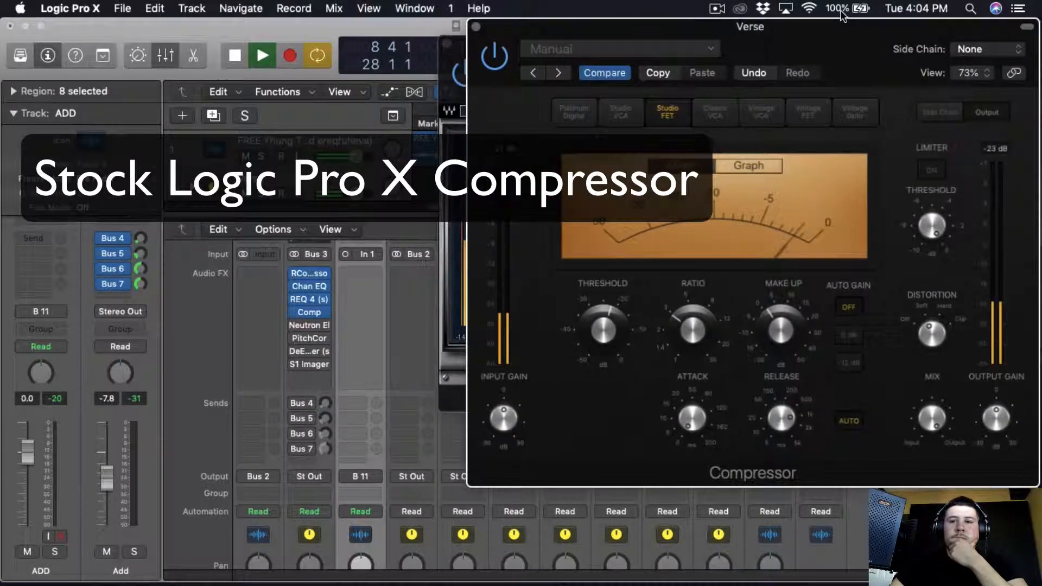
Step: Enable the Verse channel's Neutron Elements, dismiss its Preset Manager, and move the plug-in window clear of the inserts
{"action": "left_click", "coordinate": [295, 326]}
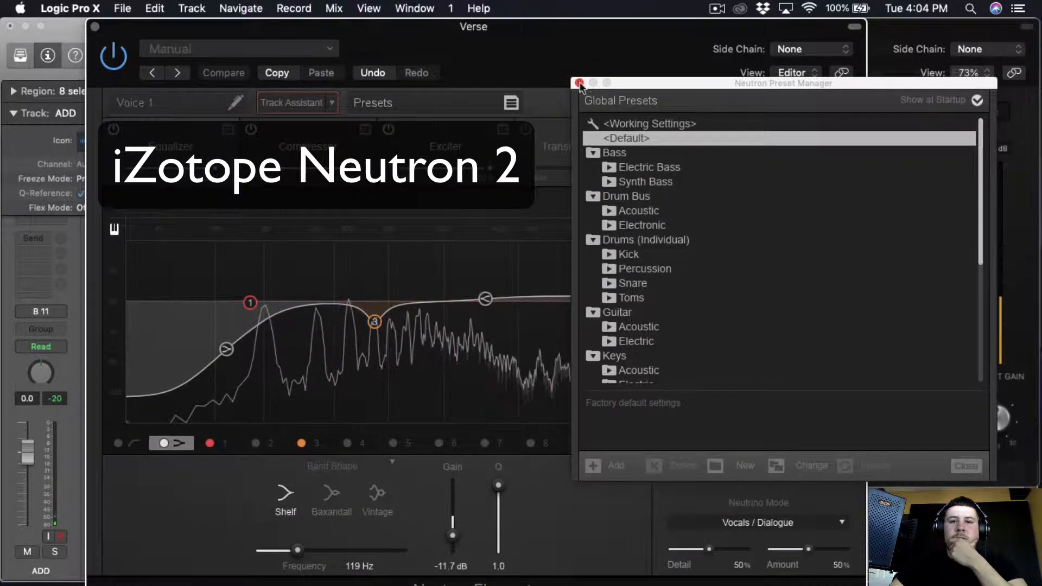
{"action": "left_click", "coordinate": [579, 83]}
{"action": "left_click_drag", "start_coordinate": [516, 25], "coordinate": [899, 26]}
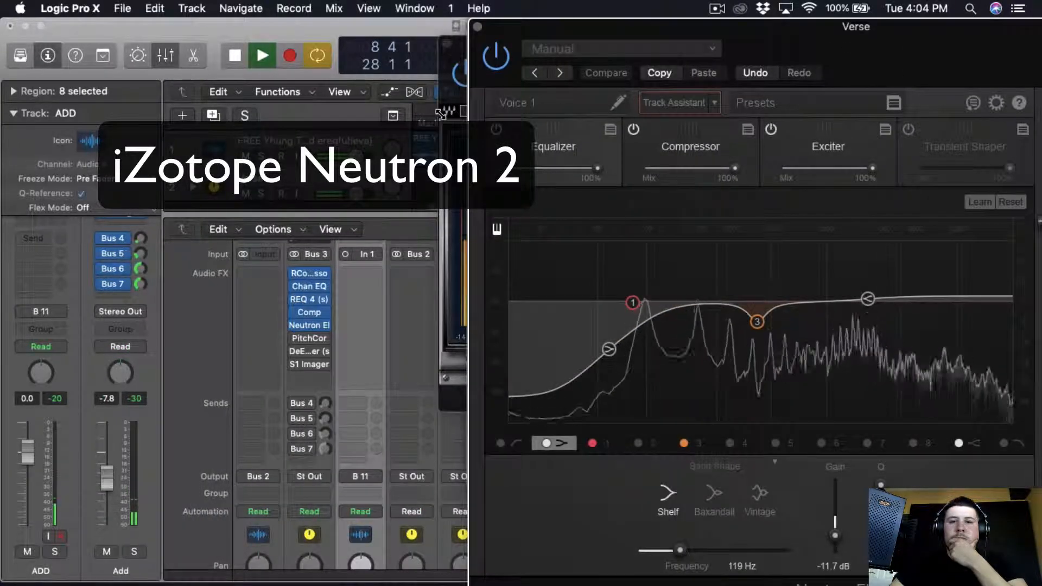
Step: Enable the Verse's Pitch Correction and DeEsser, showing each plug-in and moving its window clear of the inserts
{"action": "left_click", "coordinate": [308, 335]}
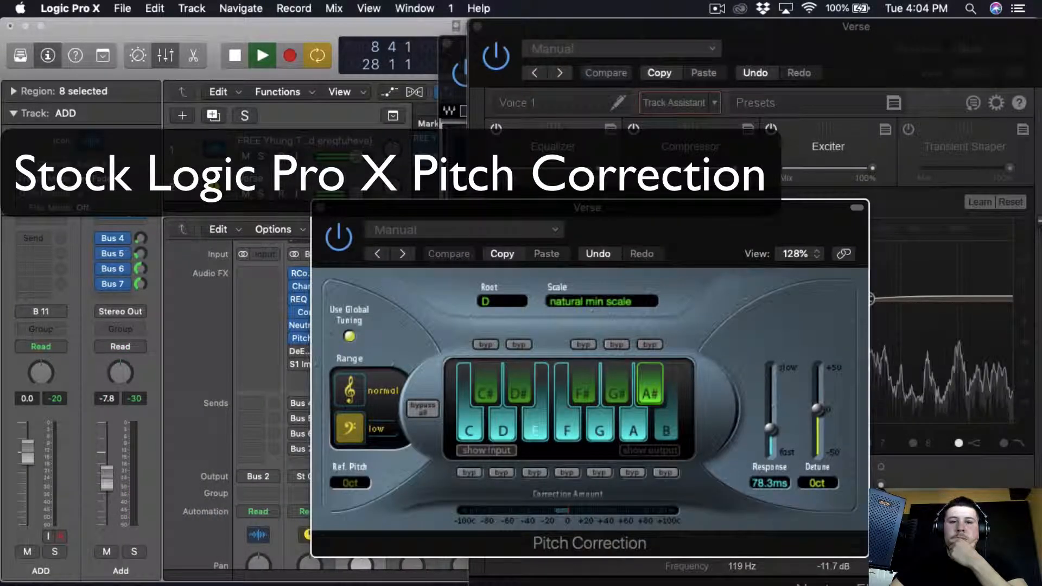
{"action": "left_click_drag", "start_coordinate": [627, 237], "coordinate": [793, 55]}
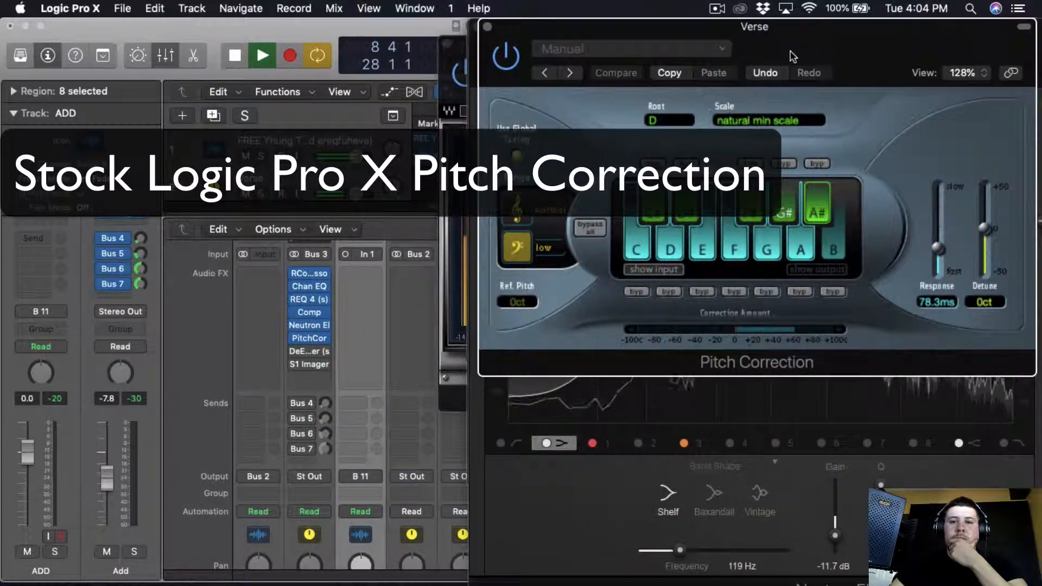
{"action": "left_click", "coordinate": [309, 351]}
{"action": "left_click_drag", "start_coordinate": [544, 73], "coordinate": [928, 23]}
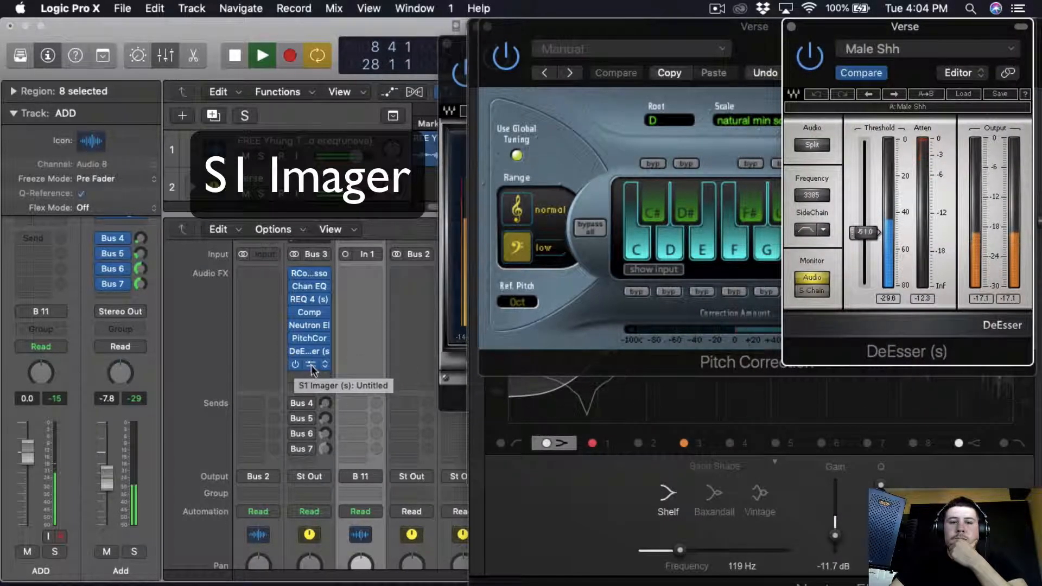
Step: Enable the Verse's S1 Imager and its sends to Bus 4 through Bus 7, and close all open plug-in windows
{"action": "left_click", "coordinate": [312, 367]}
{"action": "left_click_drag", "start_coordinate": [629, 39], "coordinate": [918, 23]}
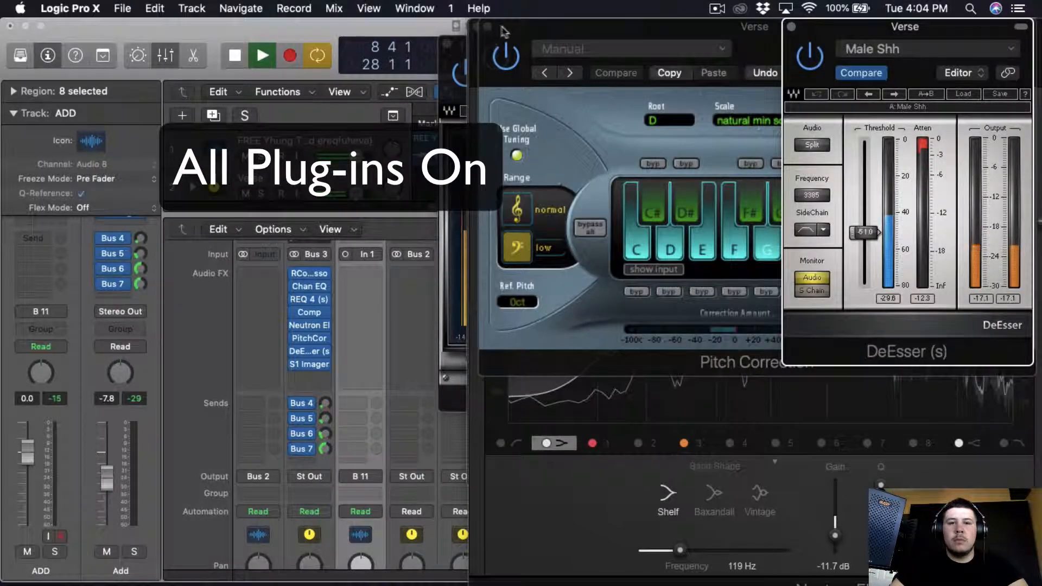
{"action": "left_click", "coordinate": [487, 27]}
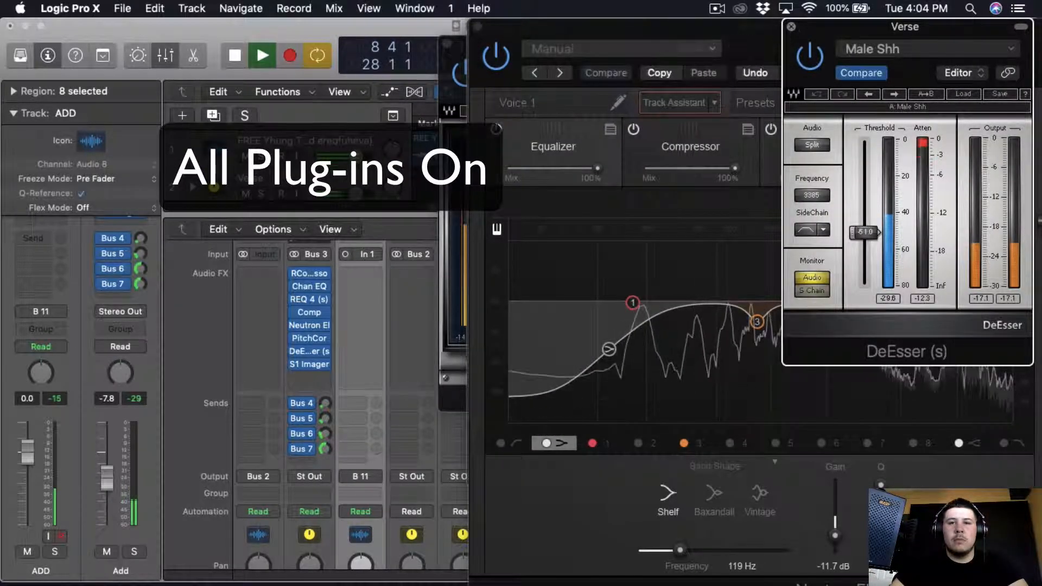
{"action": "left_click", "coordinate": [478, 28]}
{"action": "left_click", "coordinate": [477, 27]}
{"action": "left_click", "coordinate": [448, 44]}
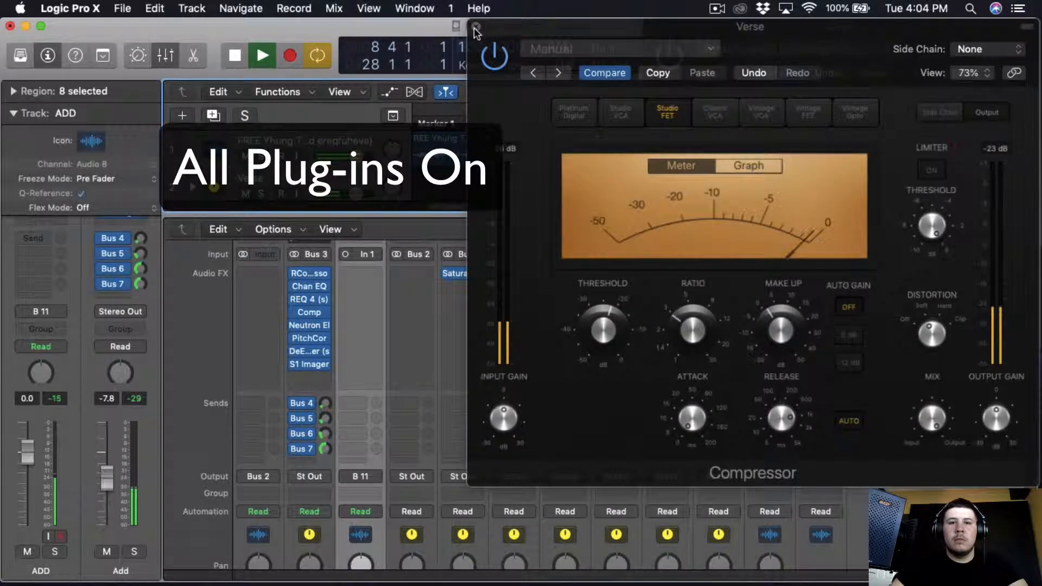
{"action": "left_click", "coordinate": [477, 28]}
{"action": "left_click", "coordinate": [651, 27]}
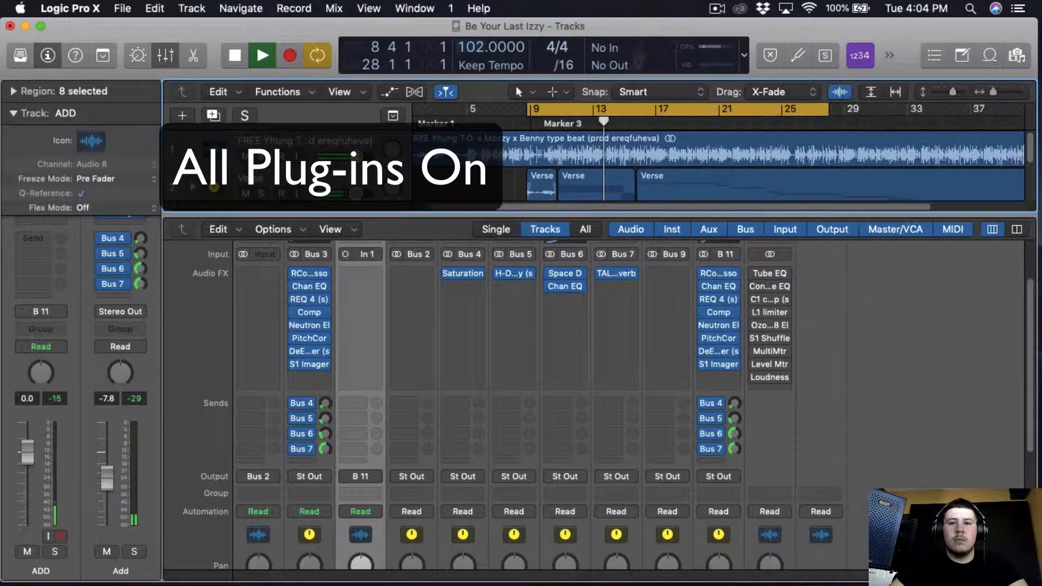
Step: Compare the Verse by bypassing all its plug-ins and sends and re-enabling them during playback, and stop playback
{"action": "left_click_drag", "start_coordinate": [295, 273], "coordinate": [294, 455]}
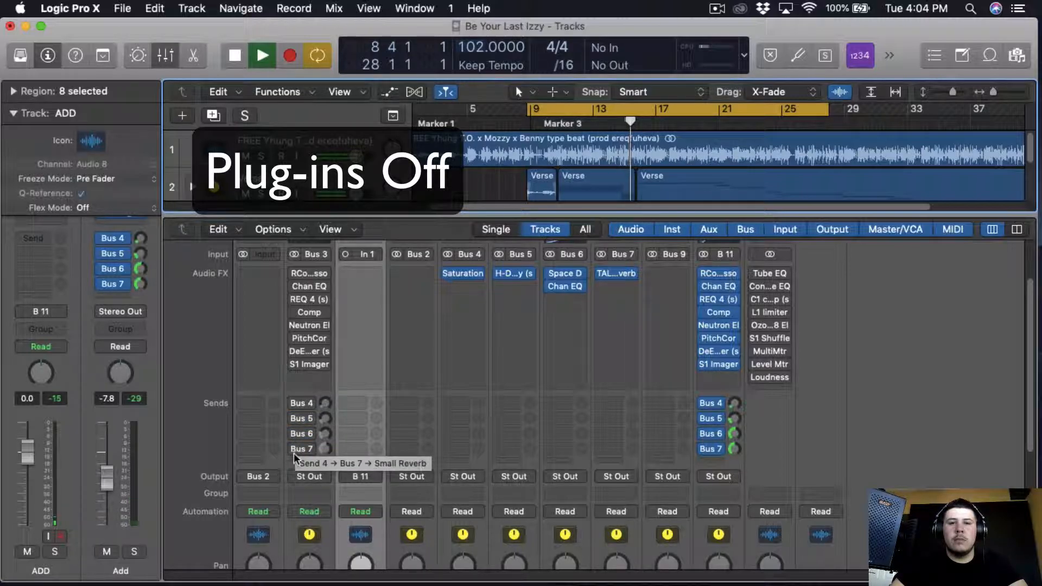
{"action": "left_click_drag", "start_coordinate": [295, 455], "coordinate": [294, 355]}
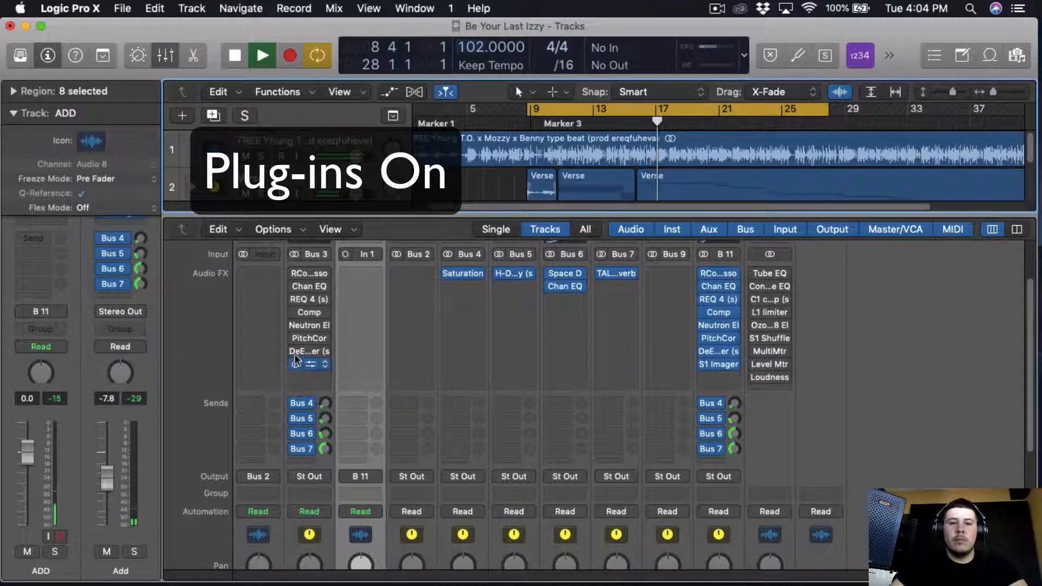
{"action": "key", "text": "space"}
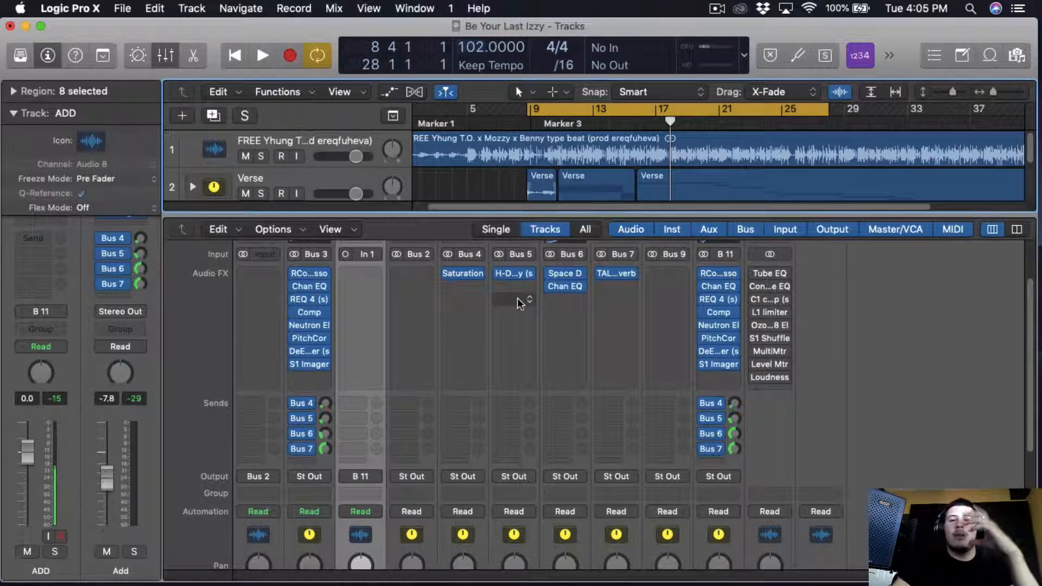
Step: Extend the cycle area back to bar 1 and show the beat region's gain in the region inspector, with the tracks area enlarged
{"action": "left_click_drag", "start_coordinate": [525, 114], "coordinate": [420, 115]}
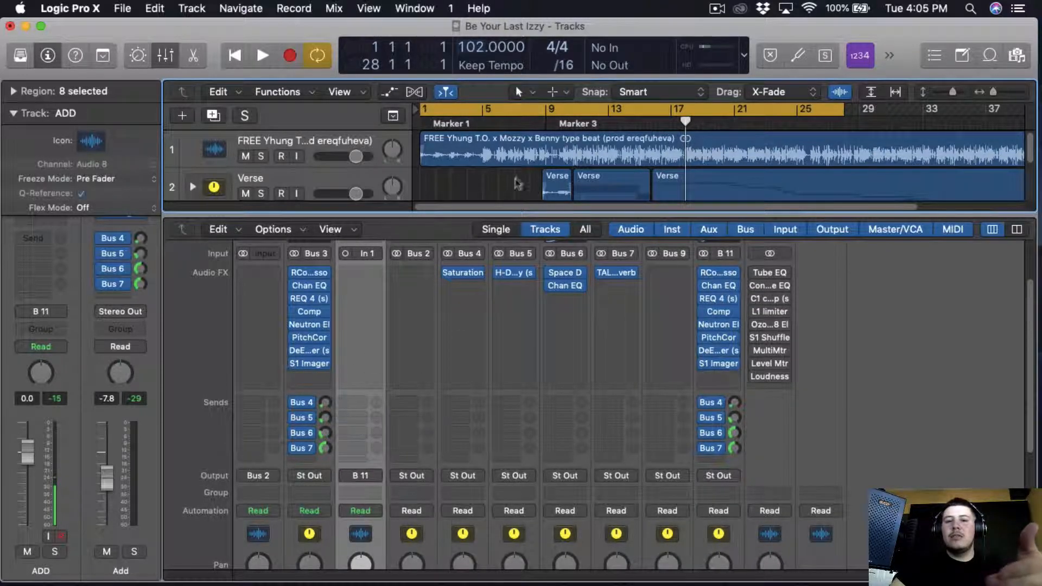
{"action": "left_click", "coordinate": [527, 145]}
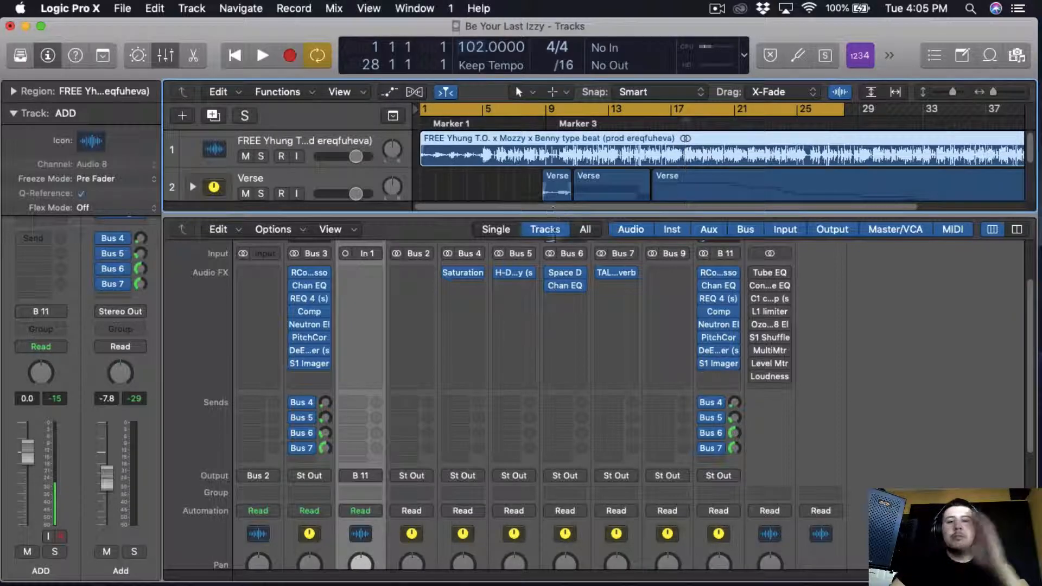
{"action": "left_click_drag", "start_coordinate": [552, 214], "coordinate": [552, 466]}
{"action": "left_click", "coordinate": [544, 314]}
{"action": "left_click", "coordinate": [13, 92]}
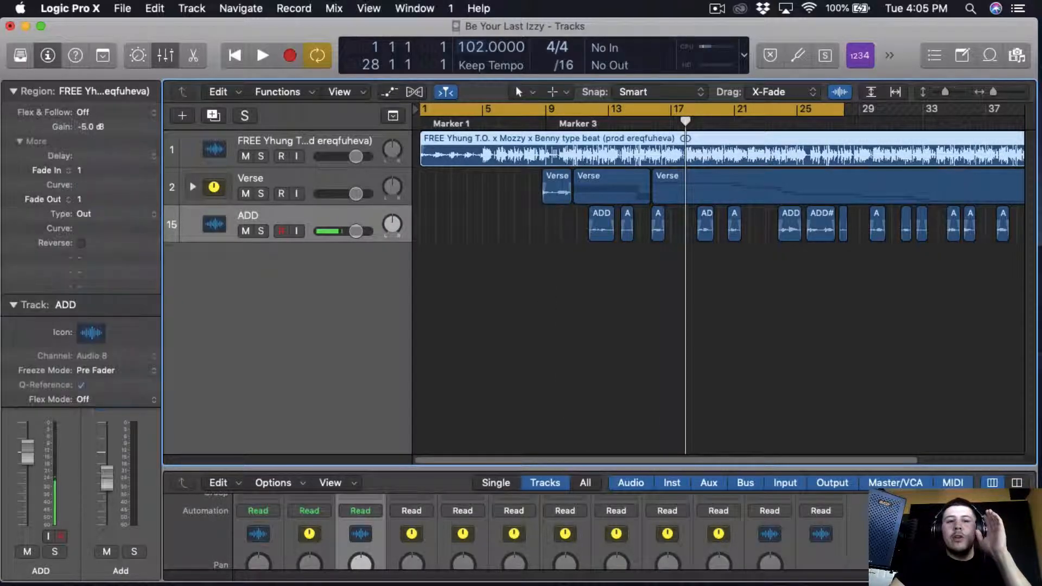
{"action": "left_click", "coordinate": [495, 251]}
{"action": "left_click", "coordinate": [493, 147]}
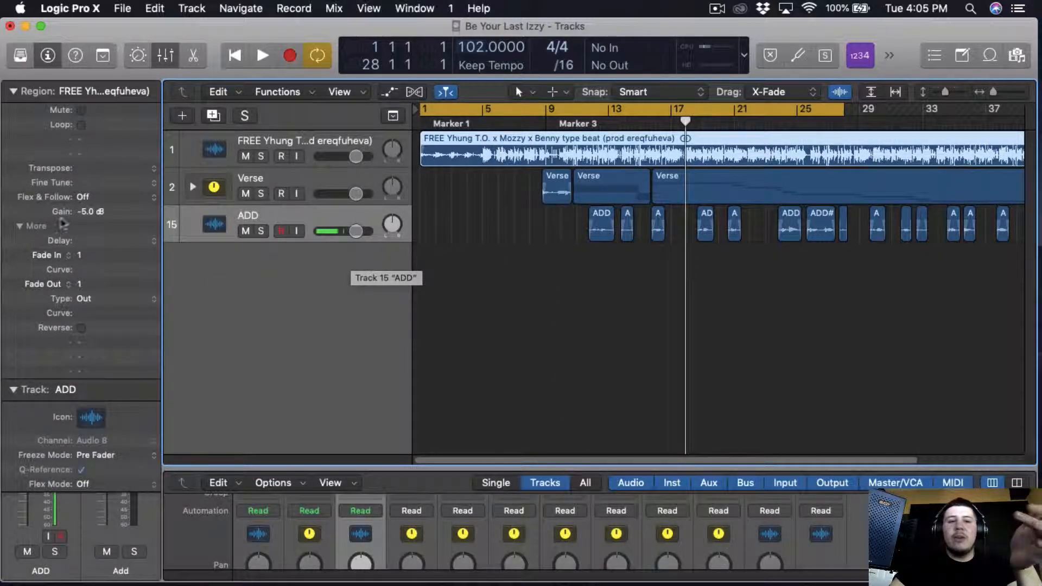
{"action": "left_click_drag", "start_coordinate": [104, 213], "coordinate": [90, 213]}
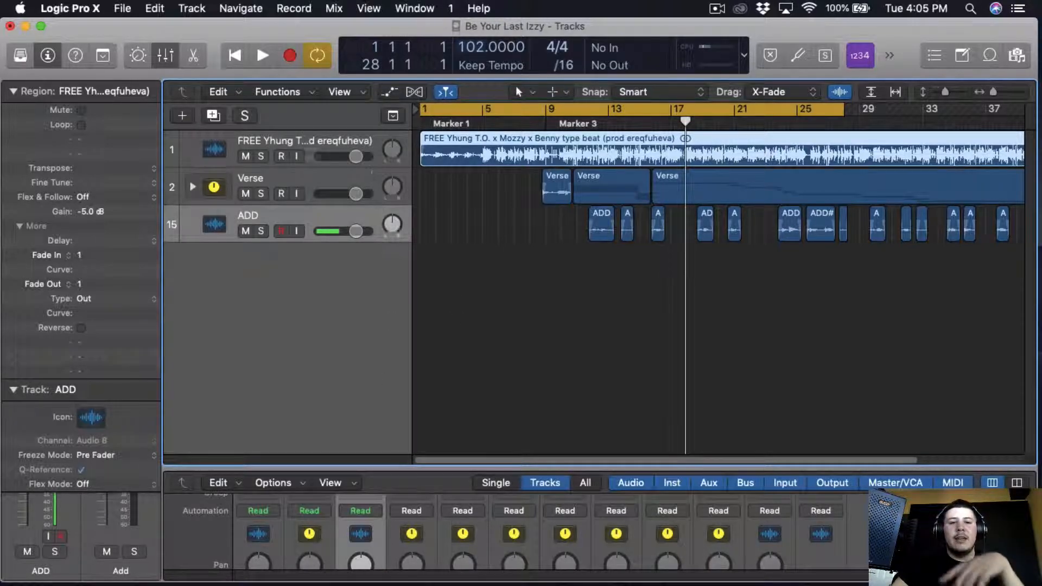
Step: Solo the beat and play a cycle from bar 10 to bar 20 to check its peak level in the mixer
{"action": "key", "text": "ctrl+s"}
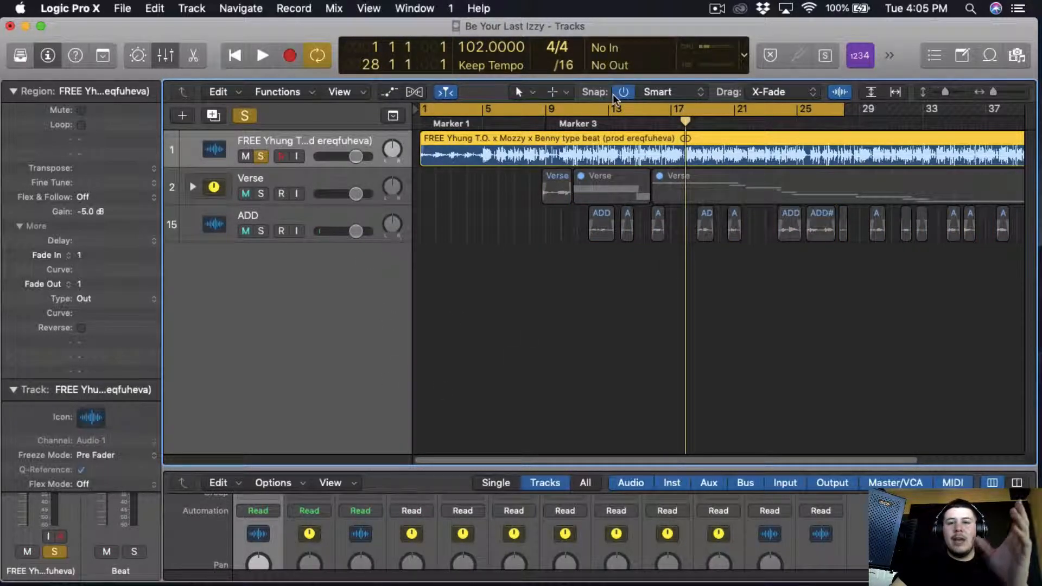
{"action": "left_click", "coordinate": [561, 109]}
{"action": "left_click_drag", "start_coordinate": [566, 111], "coordinate": [719, 111]}
{"action": "scroll", "coordinate": [376, 463], "scroll_direction": "down", "scroll_amount": 6}
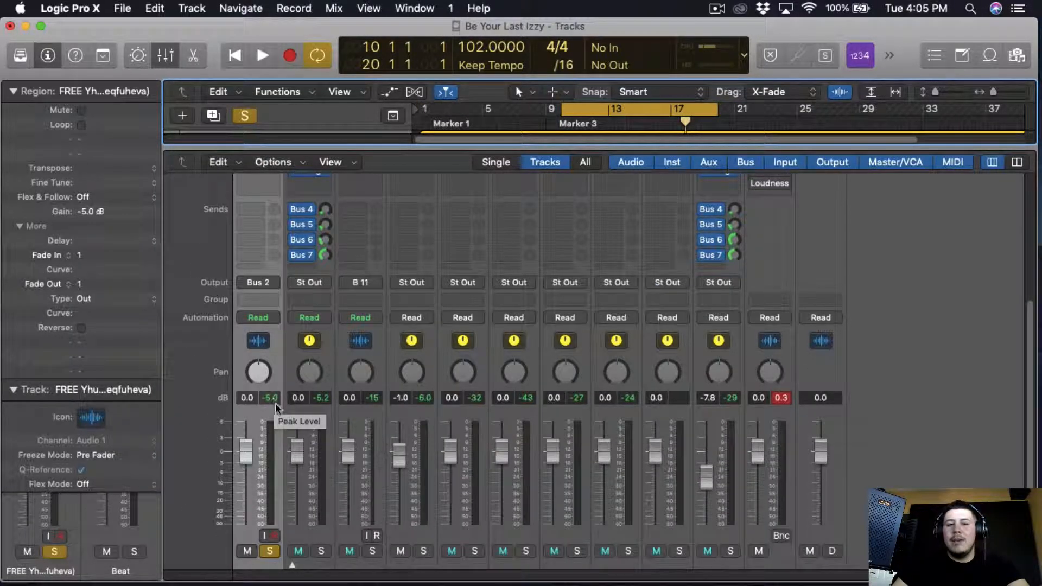
{"action": "key", "text": "space"}
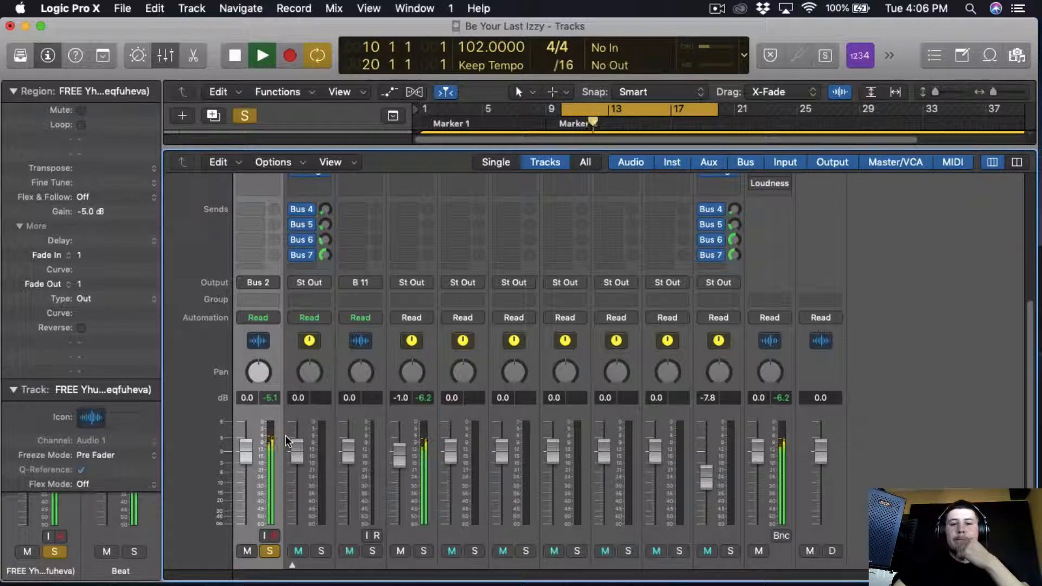
{"action": "key", "text": "space"}
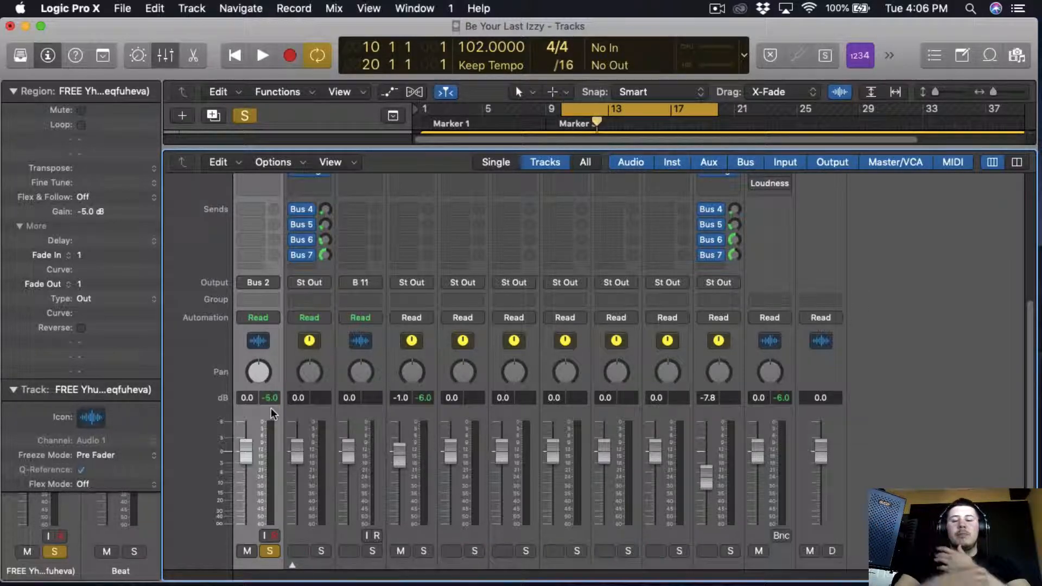
Step: Hide the mixer and turn off solo so that all tracks are heard
{"action": "scroll", "coordinate": [365, 353], "scroll_direction": "up", "scroll_amount": 5}
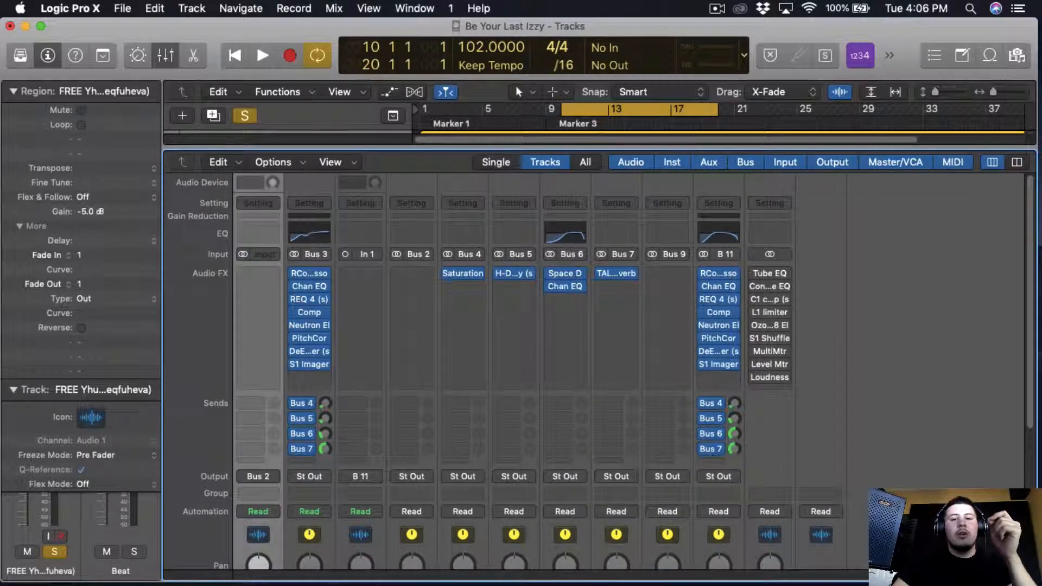
{"action": "key", "text": "x"}
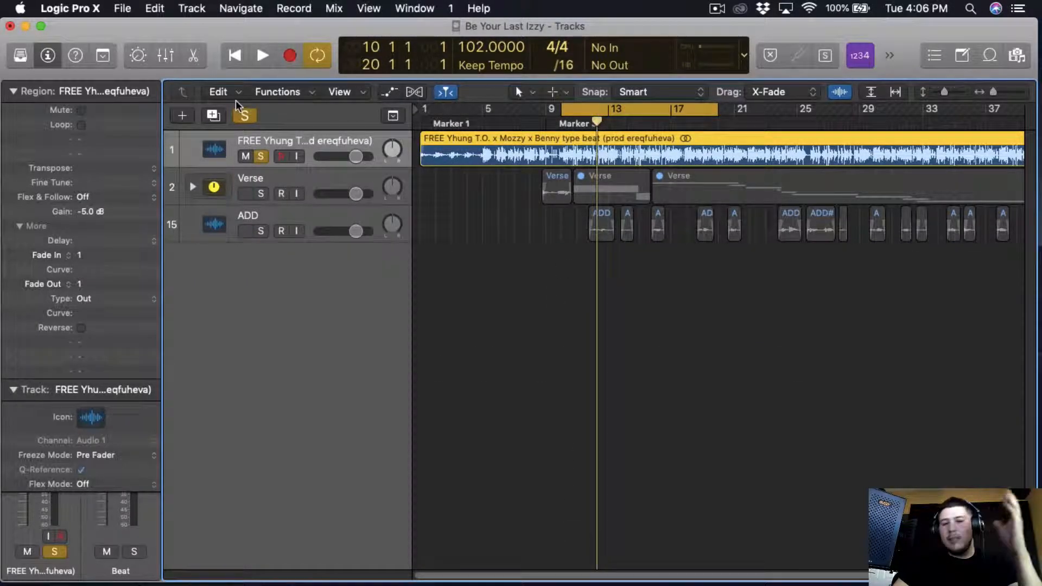
{"action": "left_click", "coordinate": [244, 115]}
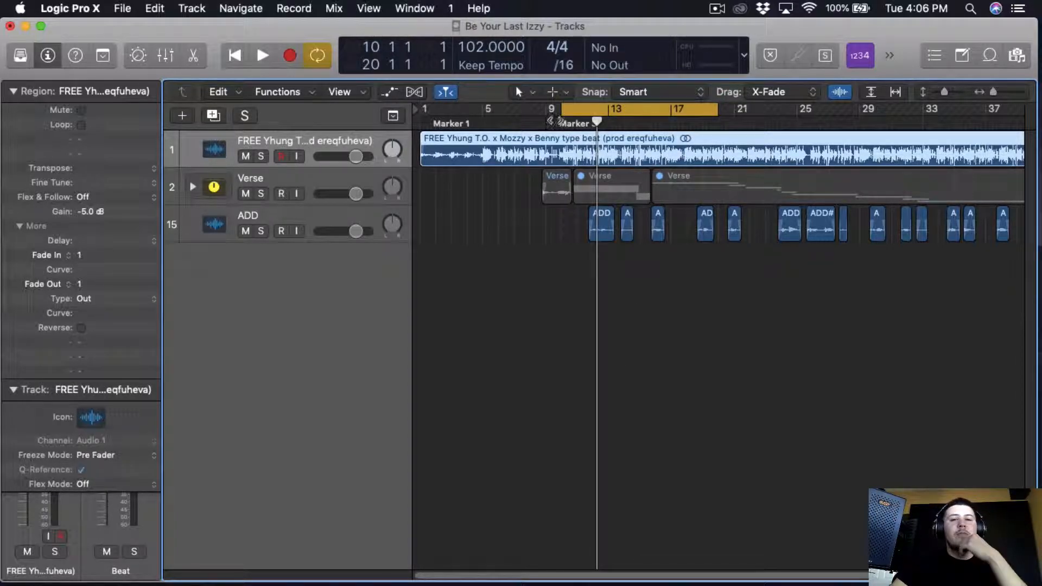
Step: Extend the cycle area over the whole song, from bar 1 to bar 46
{"action": "left_click_drag", "start_coordinate": [563, 109], "coordinate": [422, 110]}
{"action": "left_click_drag", "start_coordinate": [719, 113], "coordinate": [925, 117]}
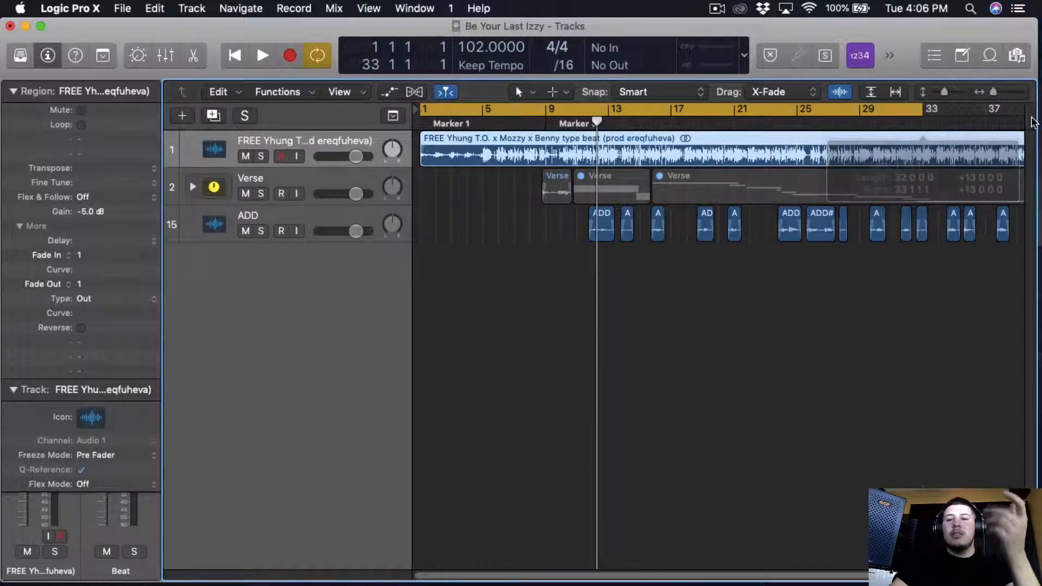
{"action": "left_click_drag", "start_coordinate": [994, 92], "coordinate": [992, 92]}
{"action": "left_click_drag", "start_coordinate": [771, 113], "coordinate": [916, 179]}
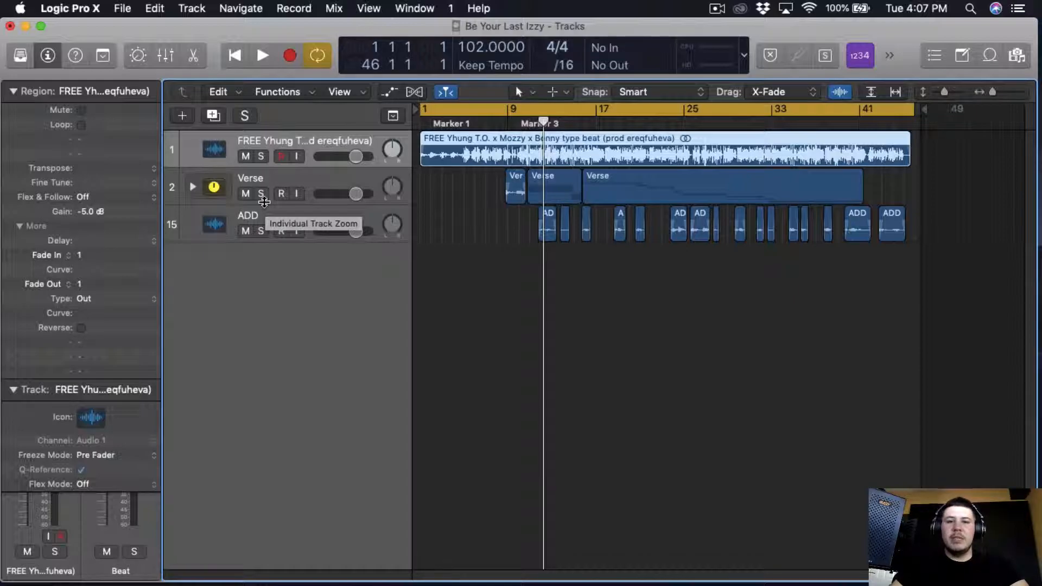
Step: Show the mixer in a reduced height below the tracks, deselect all regions, and play the full mix from bar 1
{"action": "key", "text": "x"}
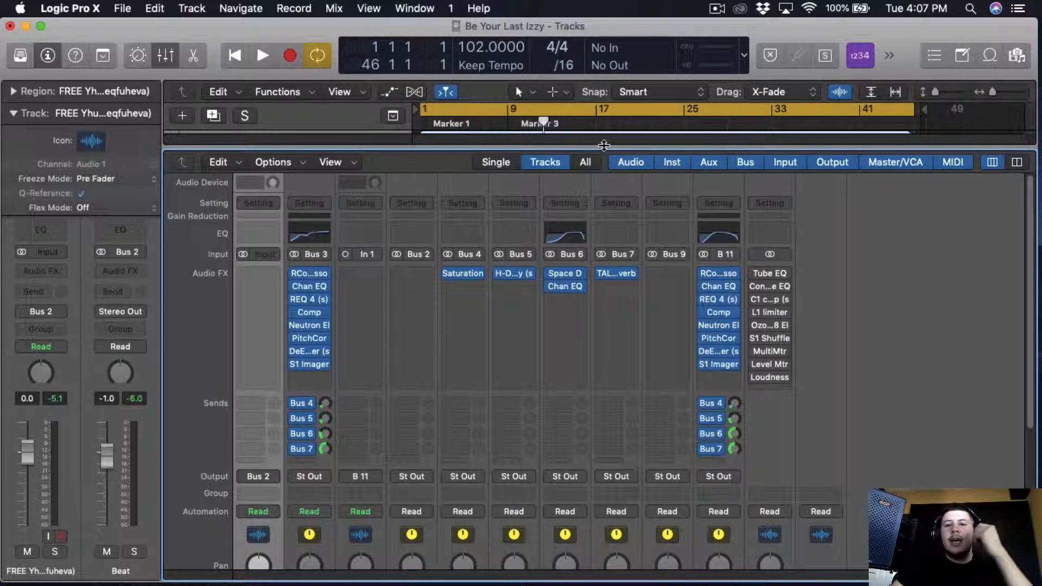
{"action": "left_click_drag", "start_coordinate": [605, 150], "coordinate": [556, 403]}
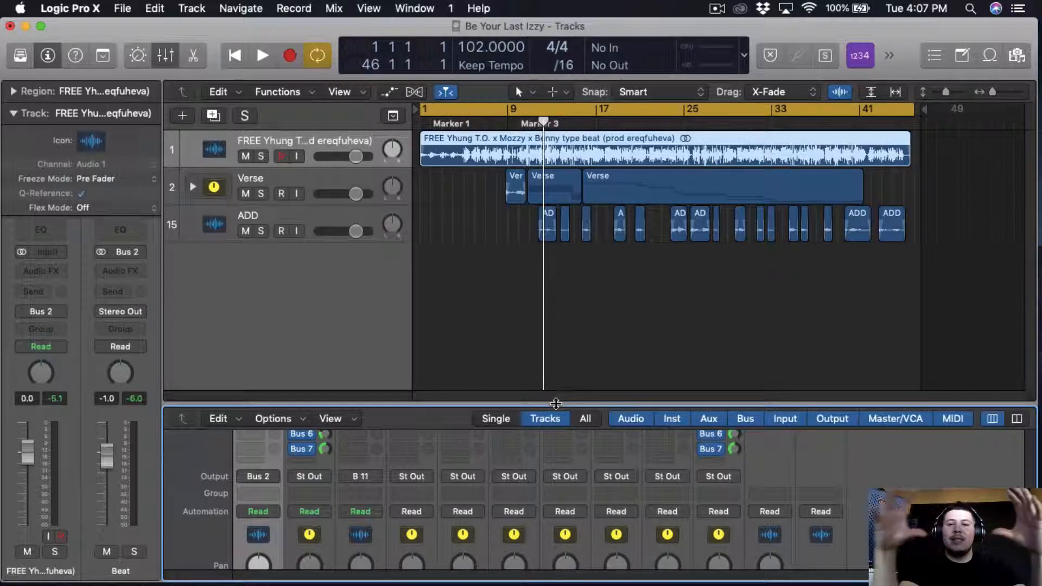
{"action": "left_click", "coordinate": [468, 230]}
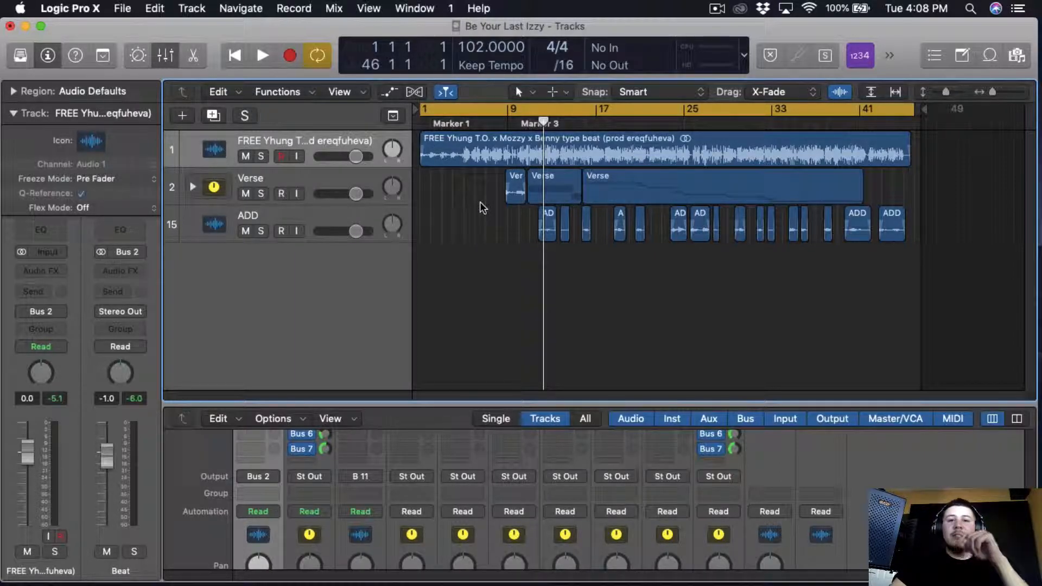
{"action": "key", "text": "space"}
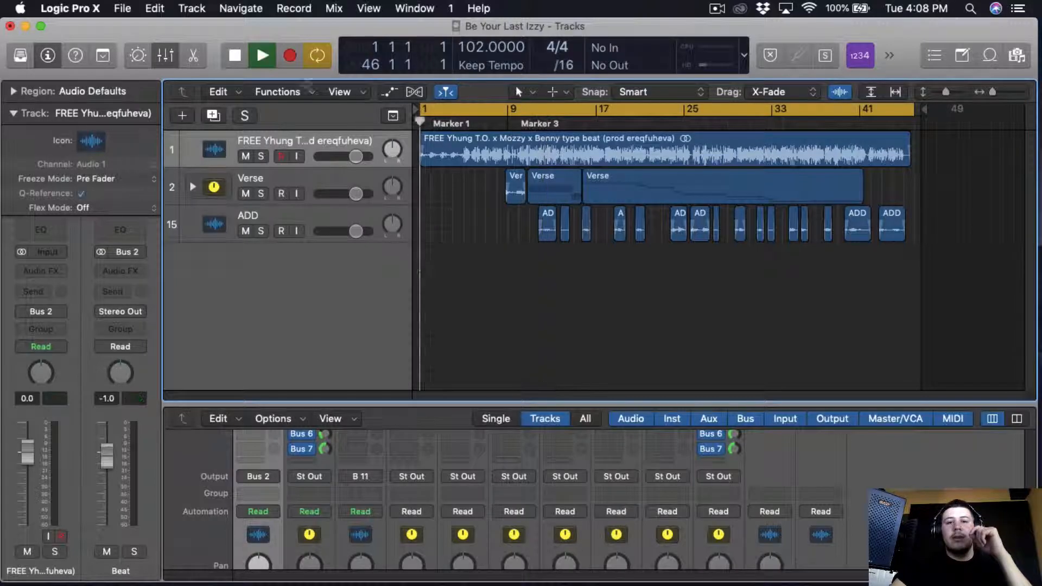